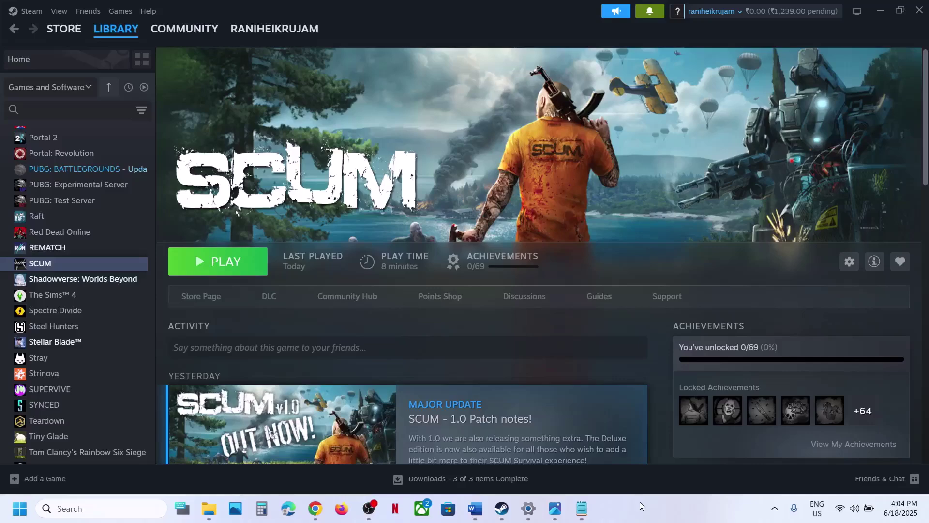
Step: Zoom and pan the SCUM crash error image to read it, then put it away
click(554, 508)
scroll(373, 319, up, 5)
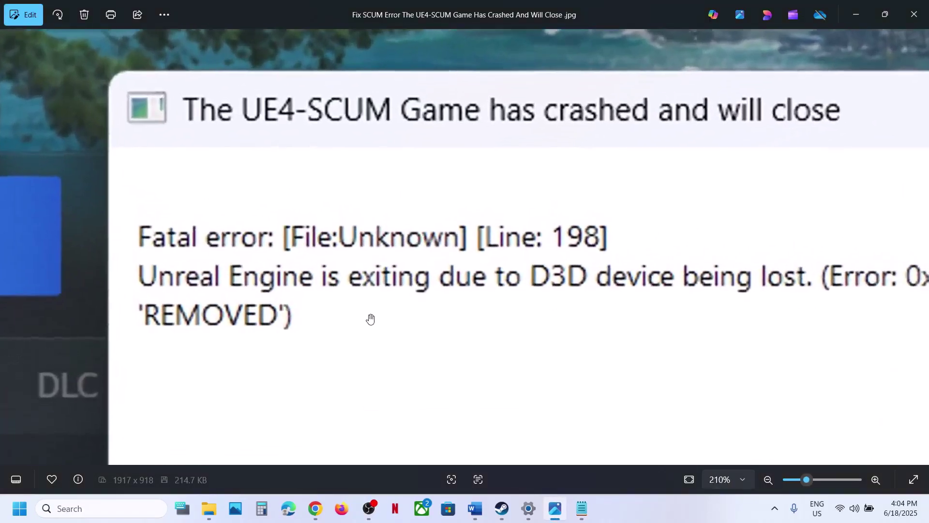
right_click(343, 335)
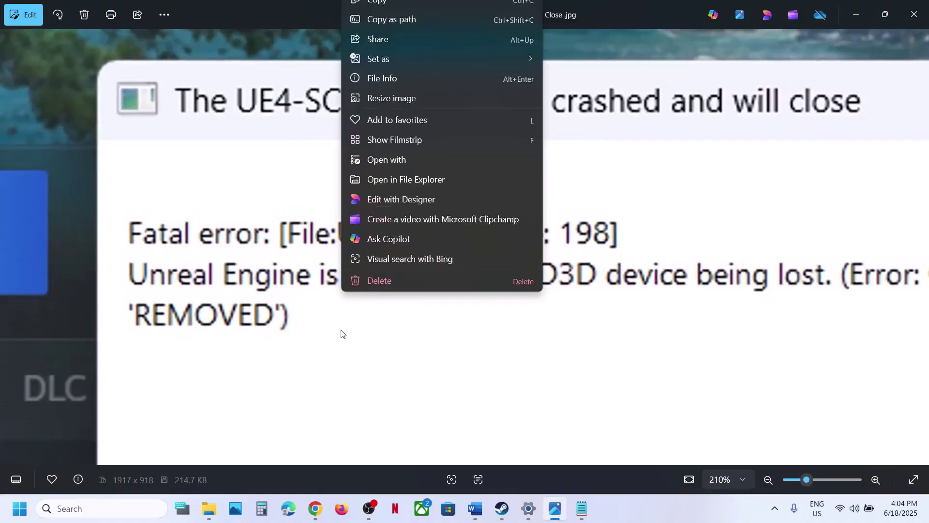
click(188, 299)
drag(518, 278, 438, 231)
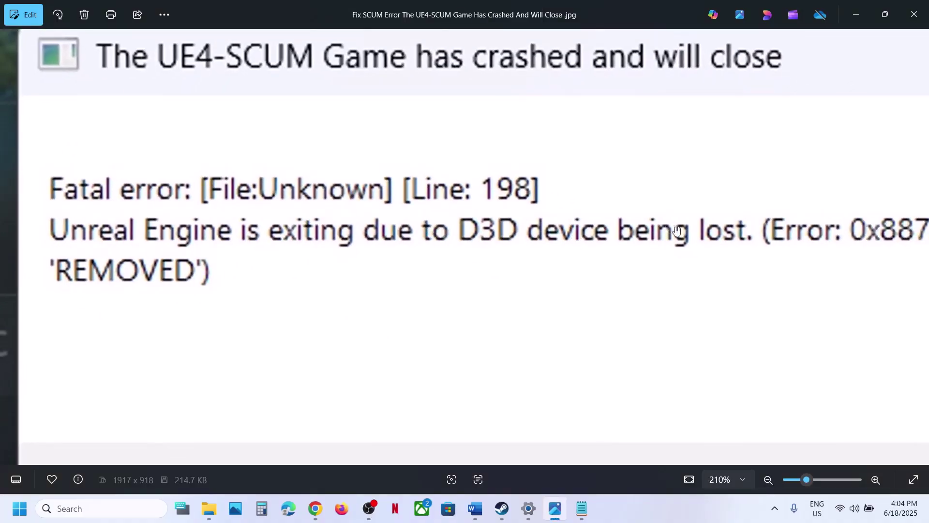
click(856, 13)
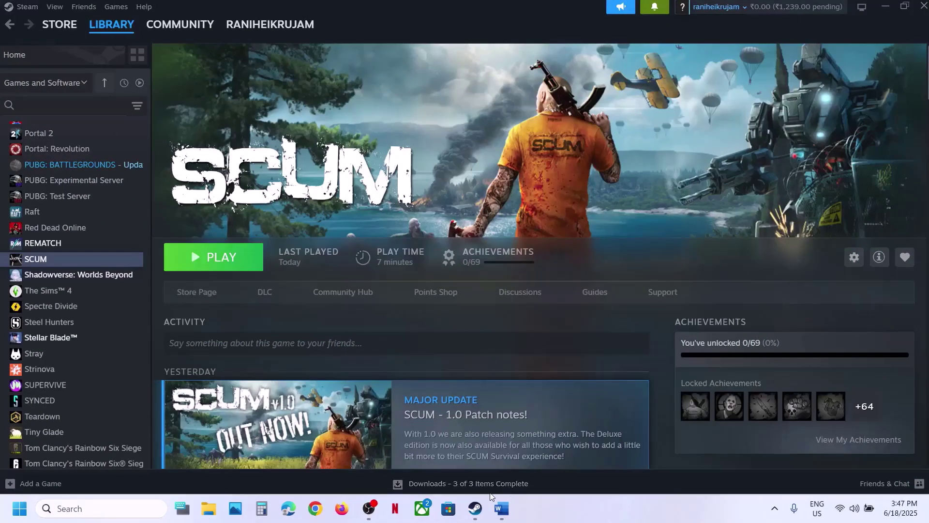
Step: Open and close the Steam menu and Start's power options, then bring up the Word fix notes
click(27, 7)
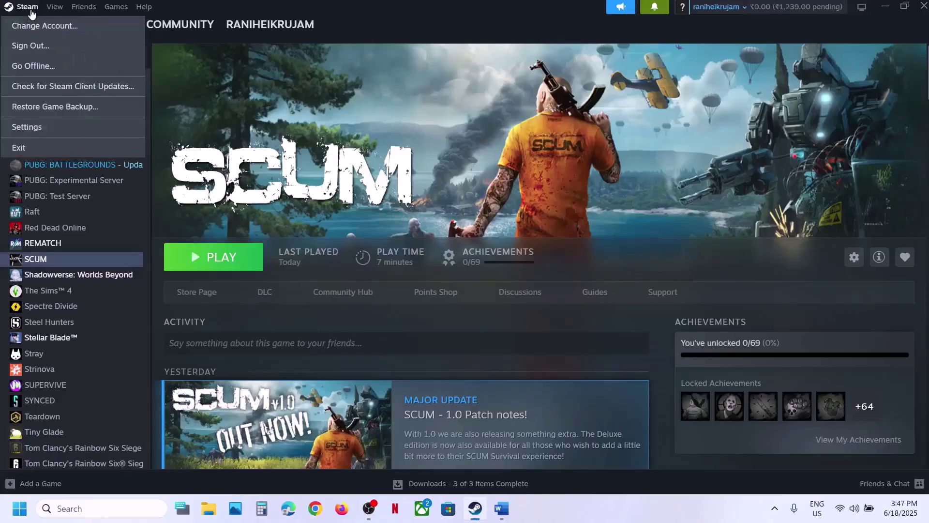
click(388, 180)
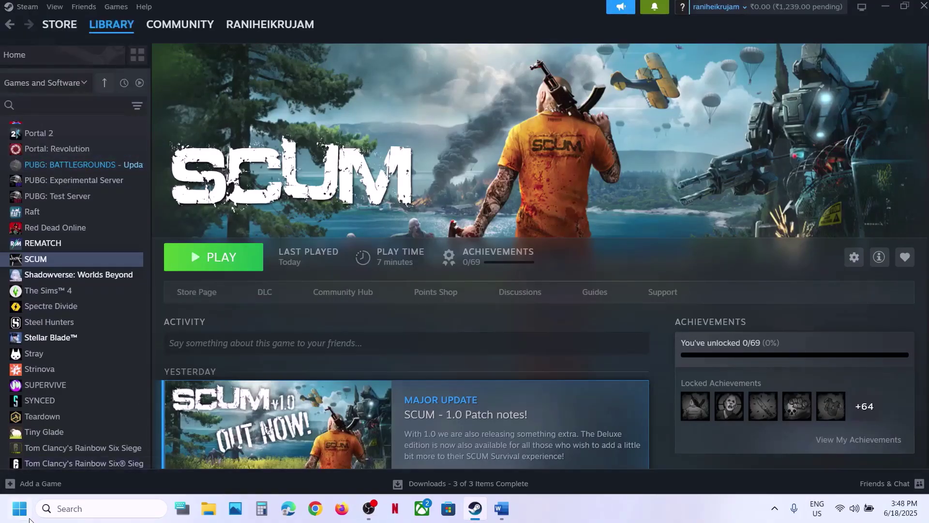
click(19, 508)
click(353, 465)
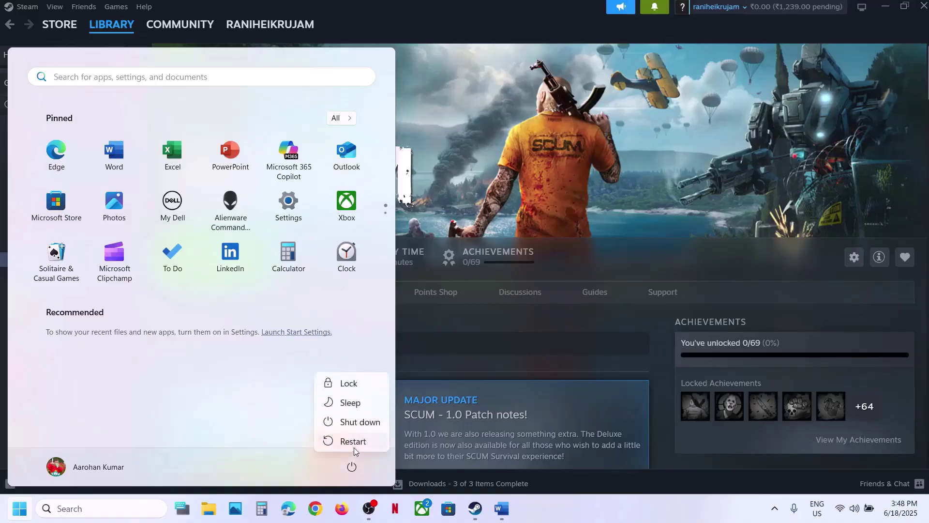
click(532, 152)
click(533, 152)
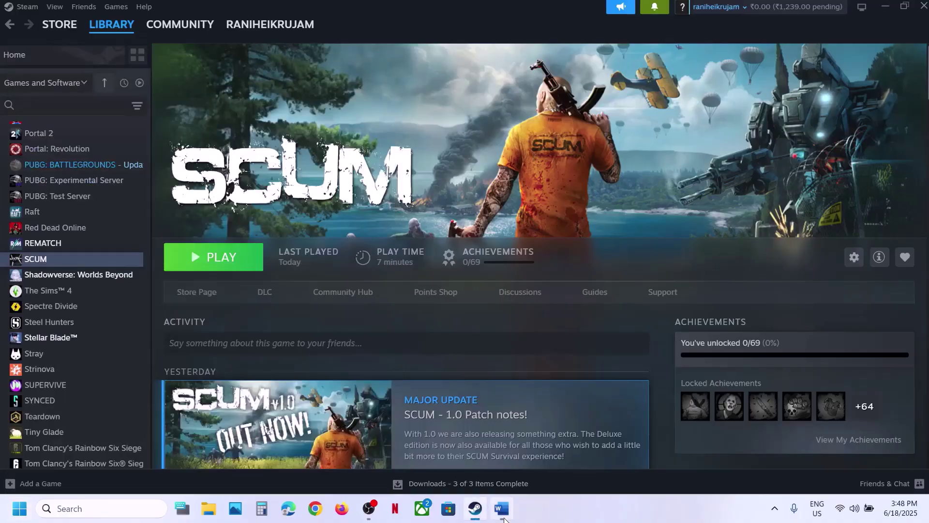
click(501, 508)
Step: Highlight Step 2 in the notes, then start SCUM's launch and cancel at the DirectX 12/Vulkan options
drag(173, 294, 421, 270)
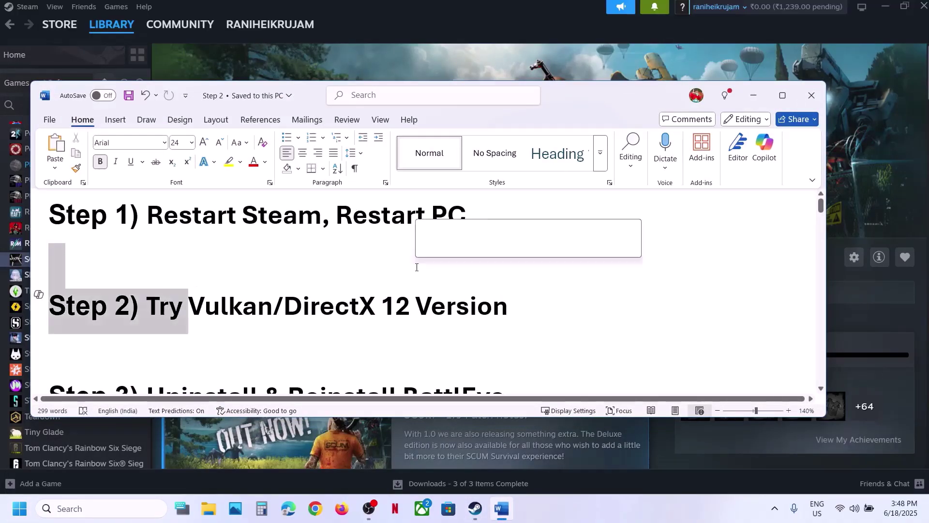
click(431, 76)
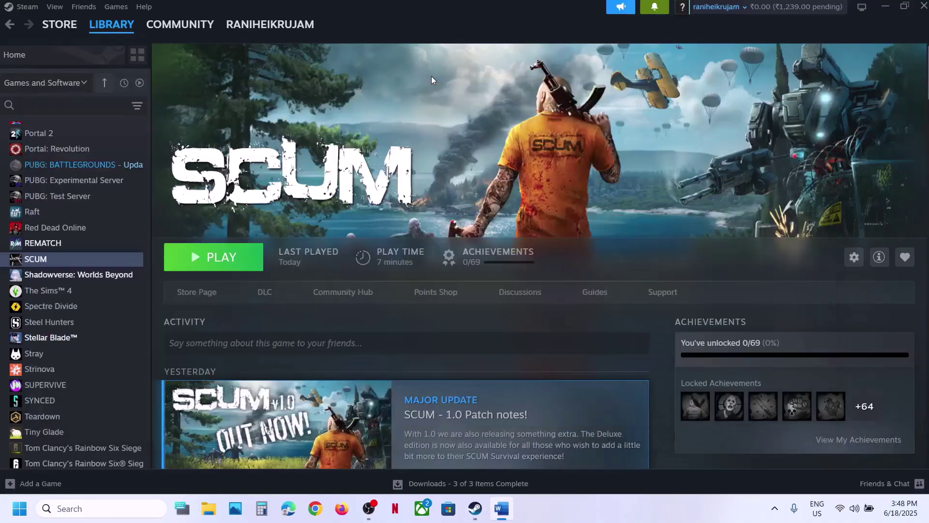
click(228, 252)
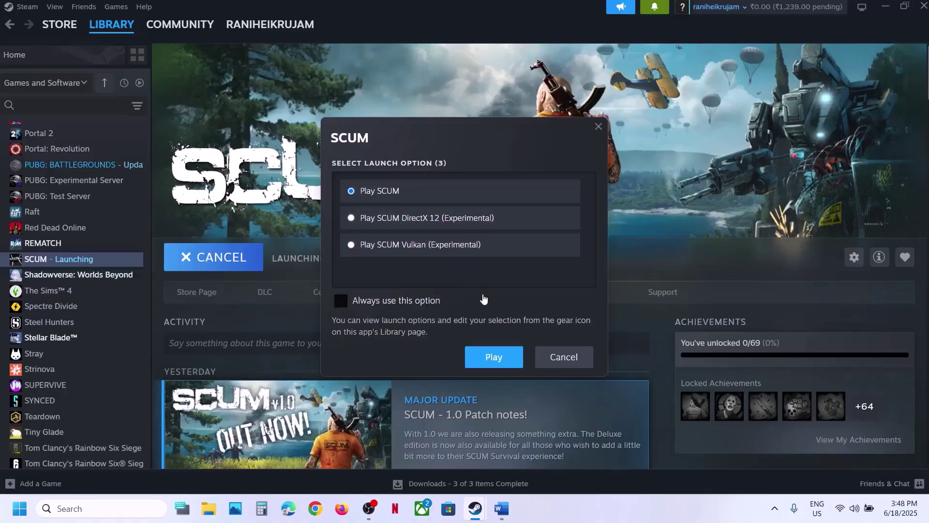
click(563, 356)
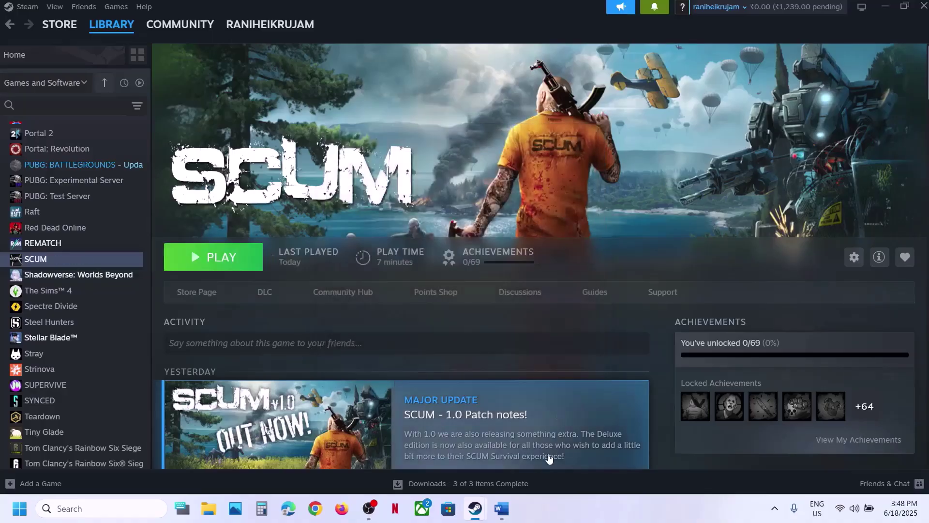
Step: Back in the Word notes, scroll down and highlight Step 3
click(512, 504)
scroll(321, 317, down, 1)
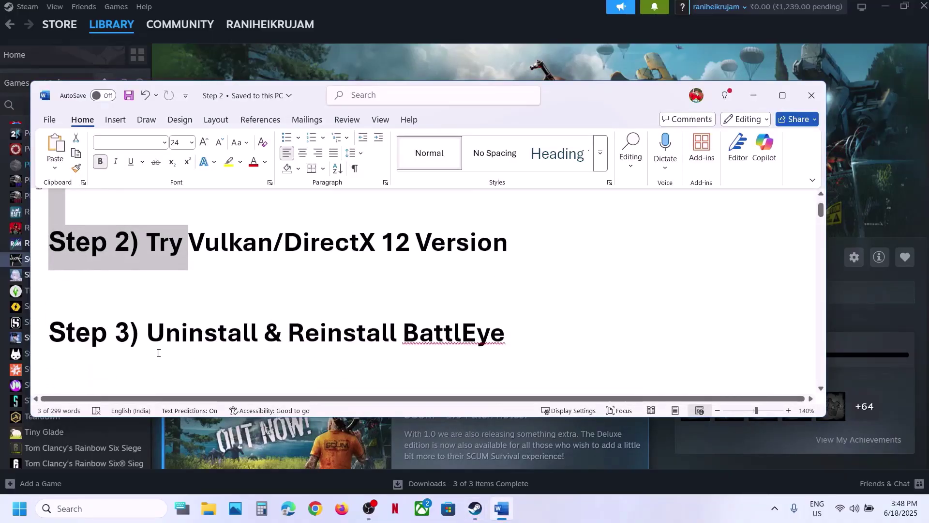
drag(167, 351, 429, 332)
Step: Browse SCUM's local files from the Steam library and open the BattlEye folder
click(393, 37)
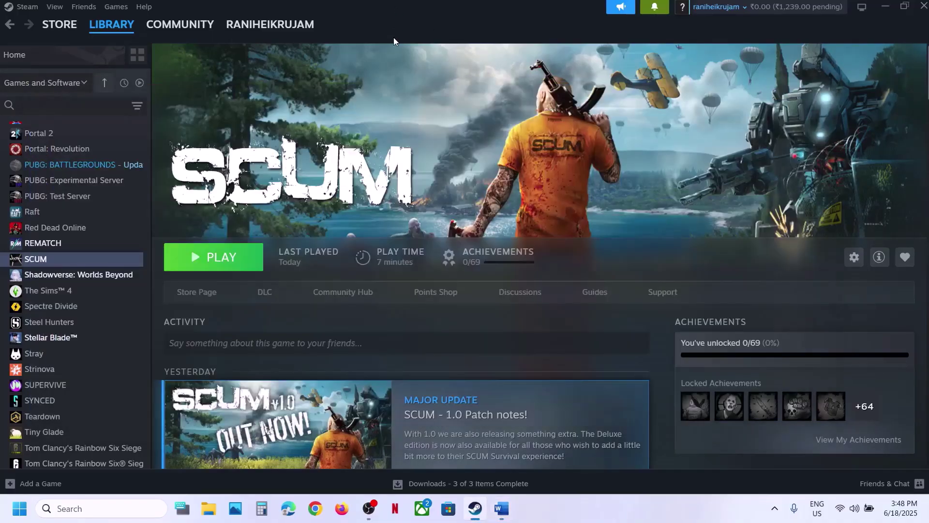
right_click(90, 261)
mouse_move(143, 333)
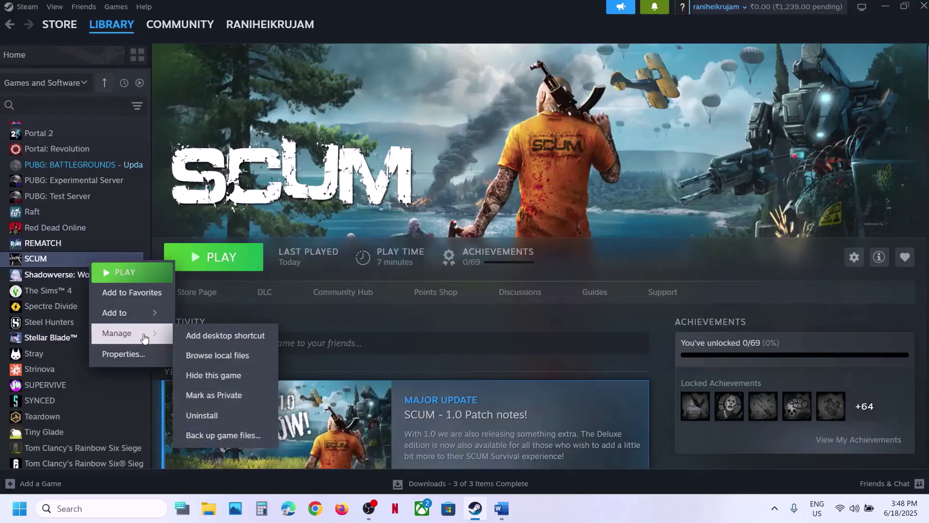
click(253, 361)
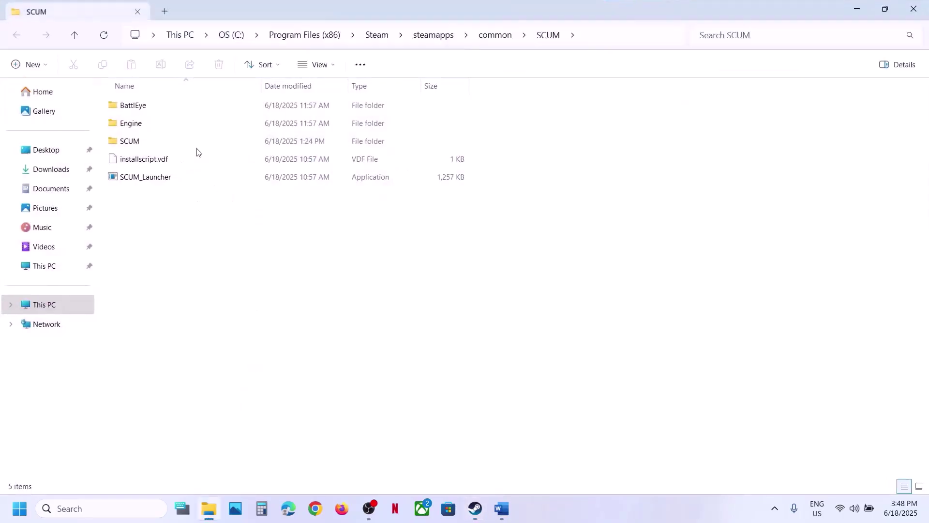
double_click(157, 112)
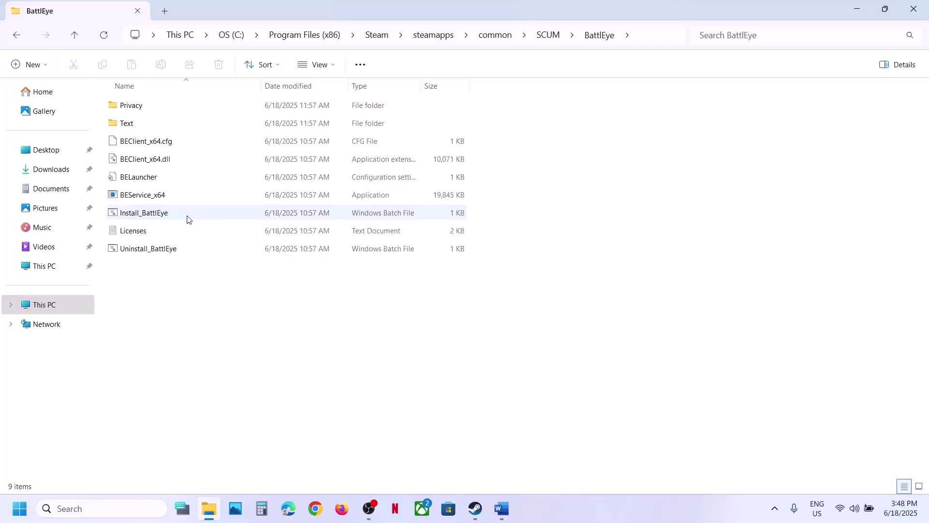
Step: Run Uninstall_BattlEye as administrator and confirm removal of the BattlEye Service
click(146, 253)
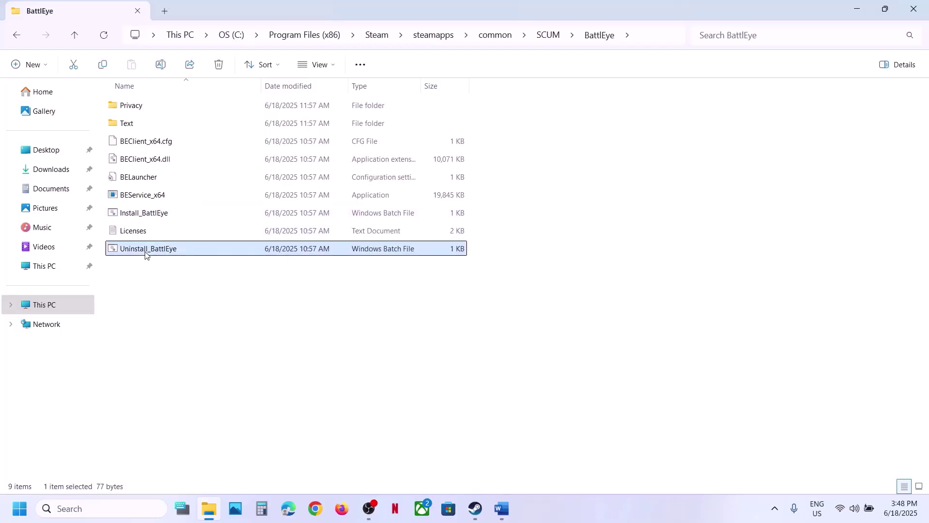
right_click(146, 253)
right_click(124, 255)
click(196, 310)
click(419, 378)
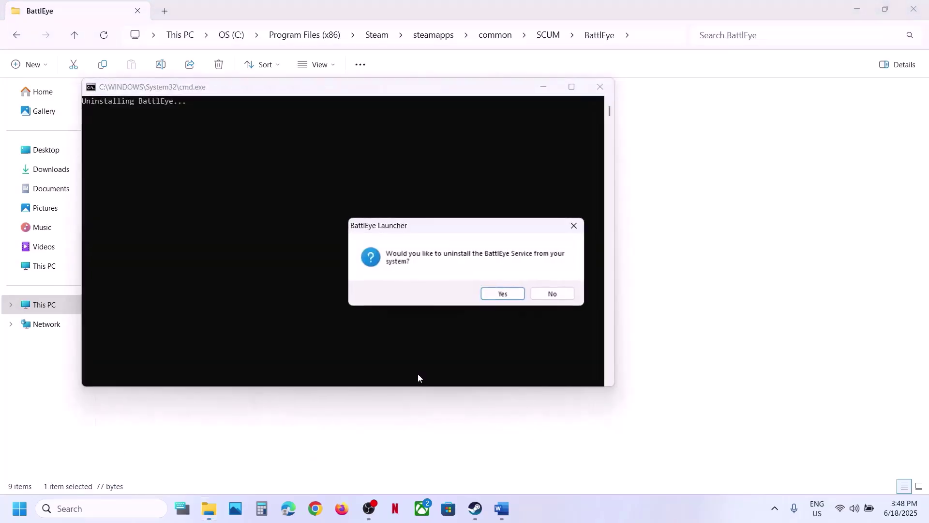
click(503, 294)
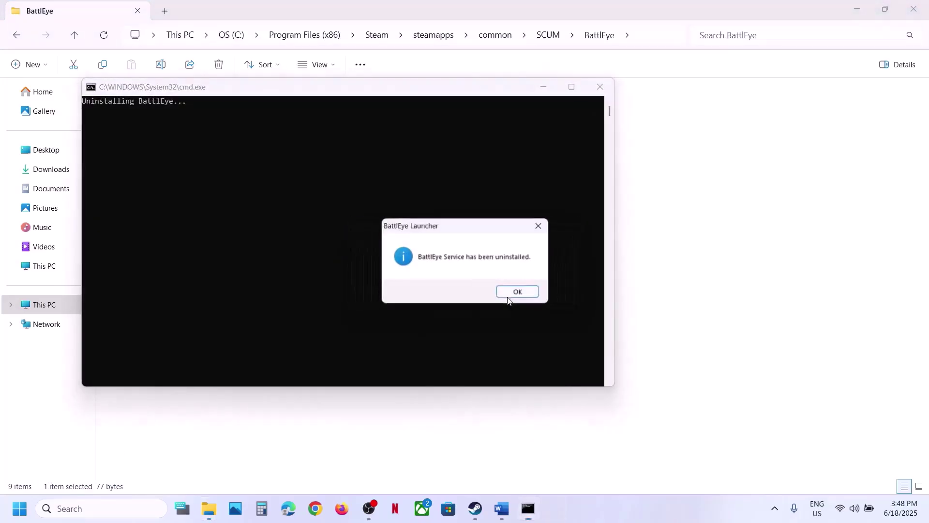
click(519, 295)
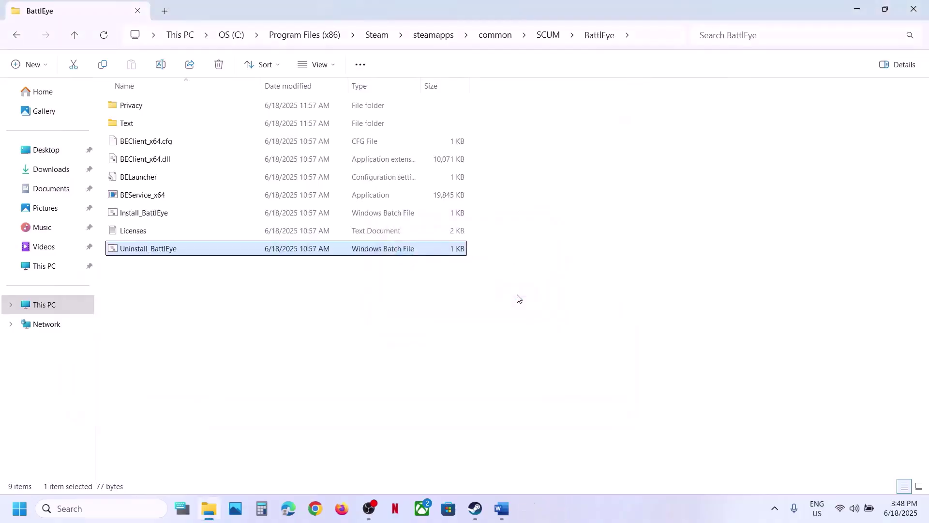
Step: Run Install_BattlEye as administrator and allow its changes
click(139, 216)
right_click(139, 216)
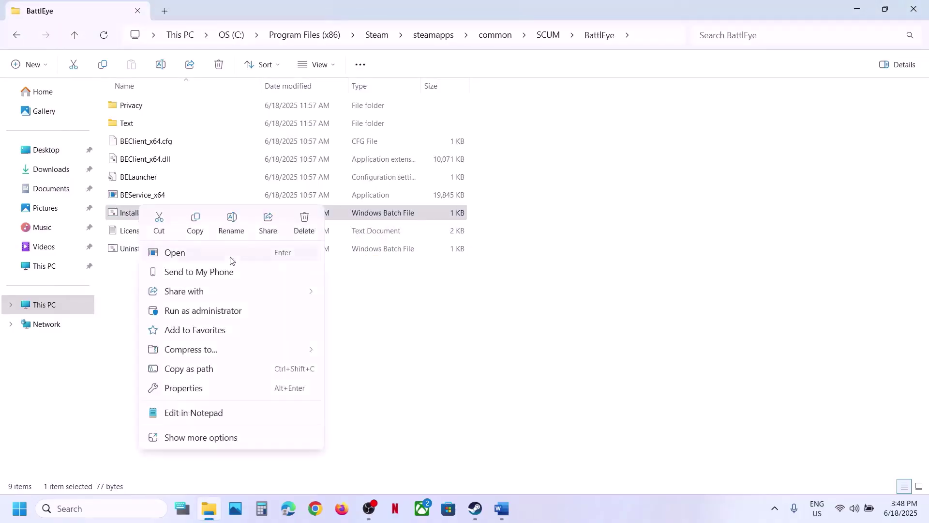
click(201, 312)
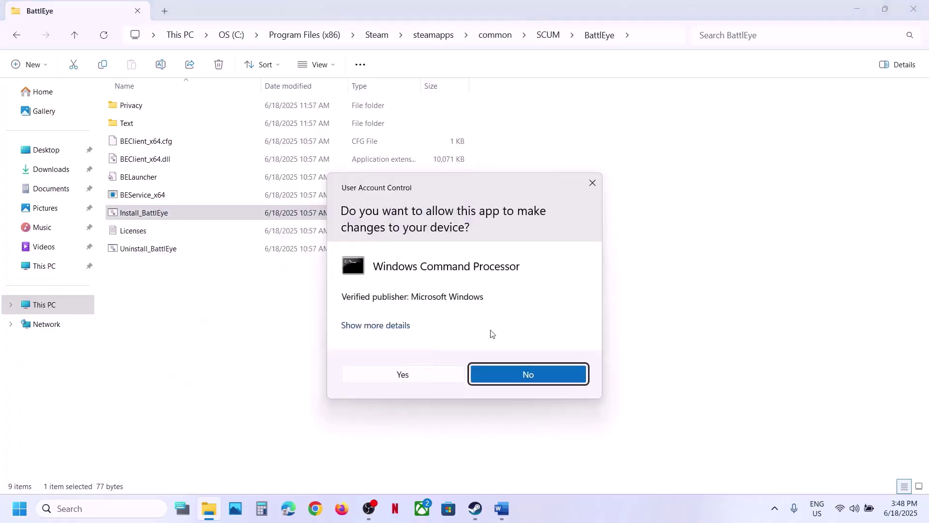
click(403, 374)
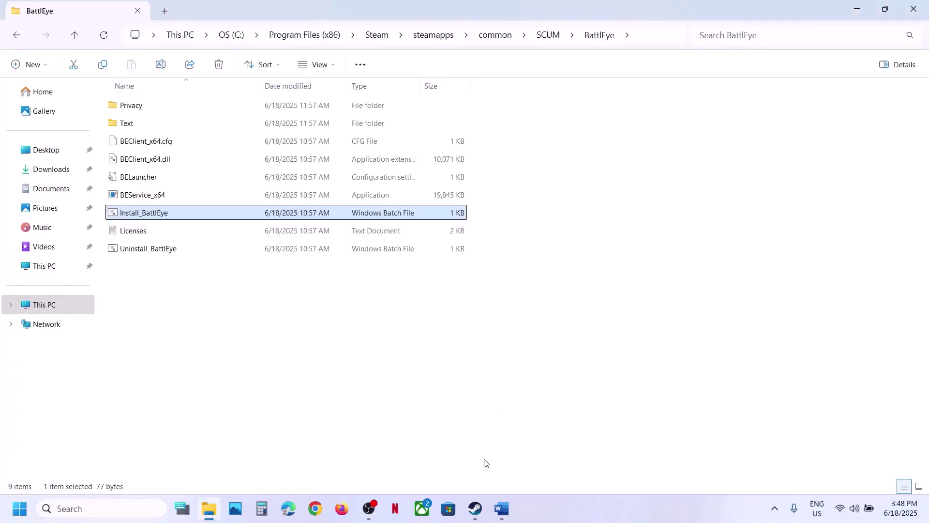
click(476, 510)
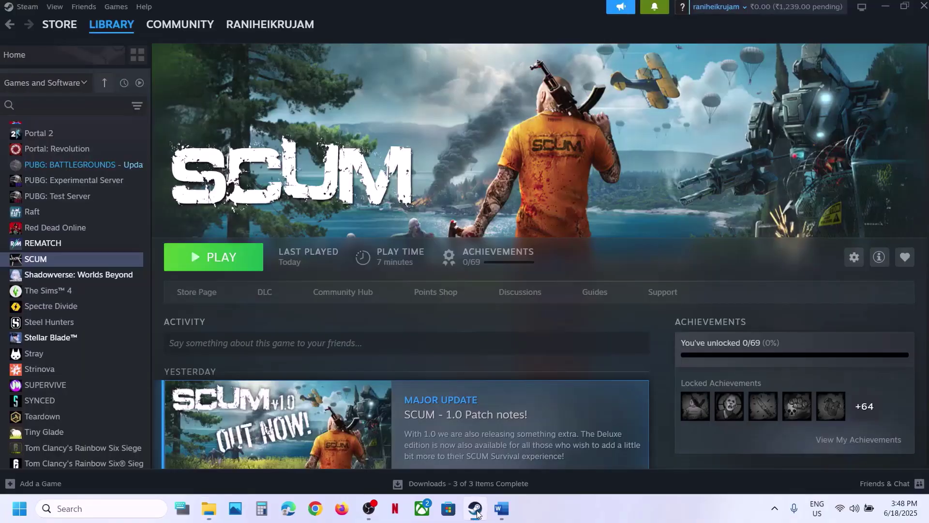
click(475, 510)
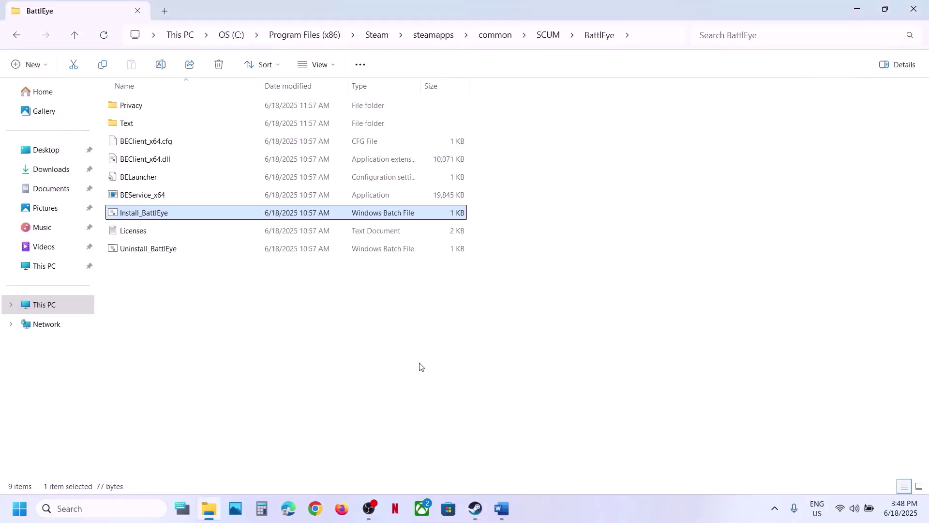
Step: Run Uninstall_BattlEye as administrator again, confirm the service removal, and deselect the file
click(138, 252)
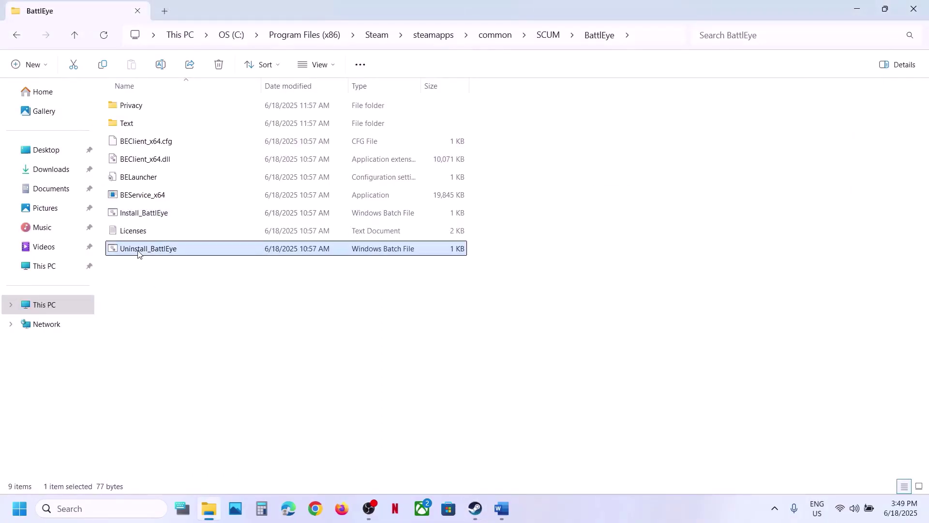
right_click(137, 253)
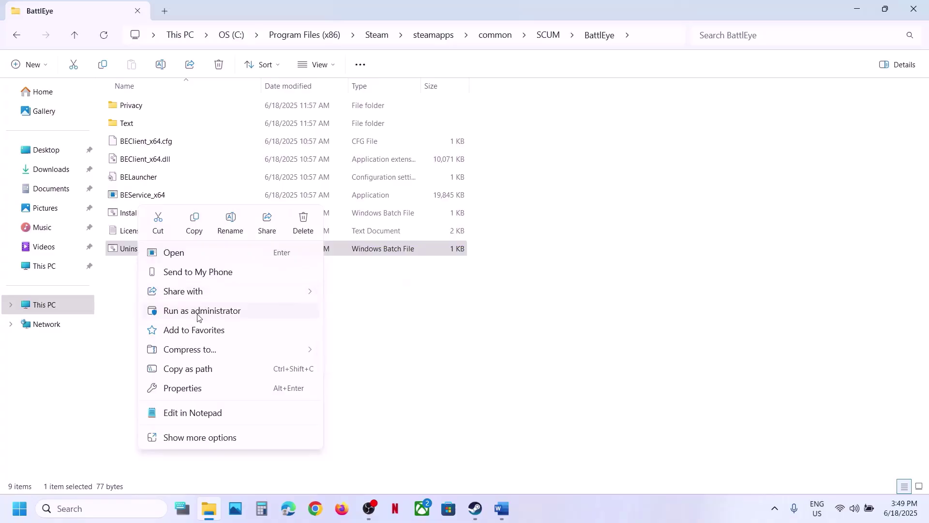
click(225, 314)
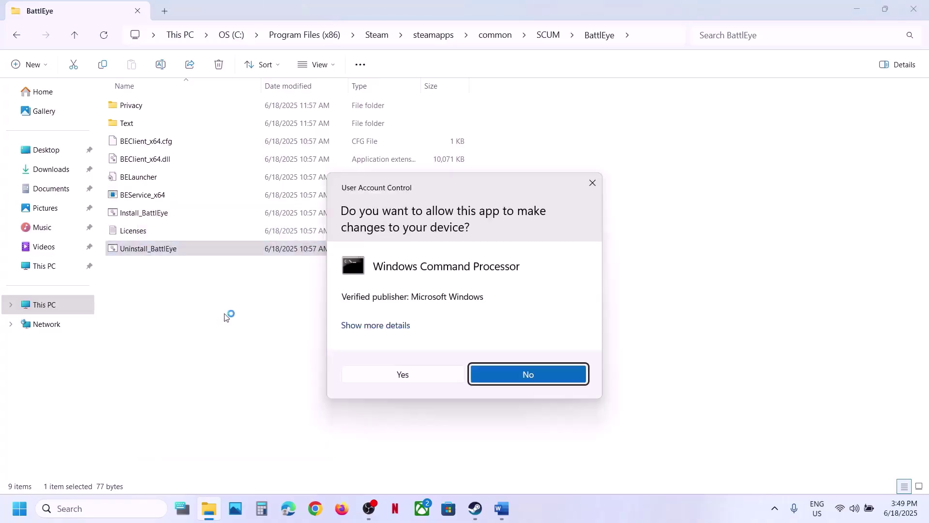
click(415, 375)
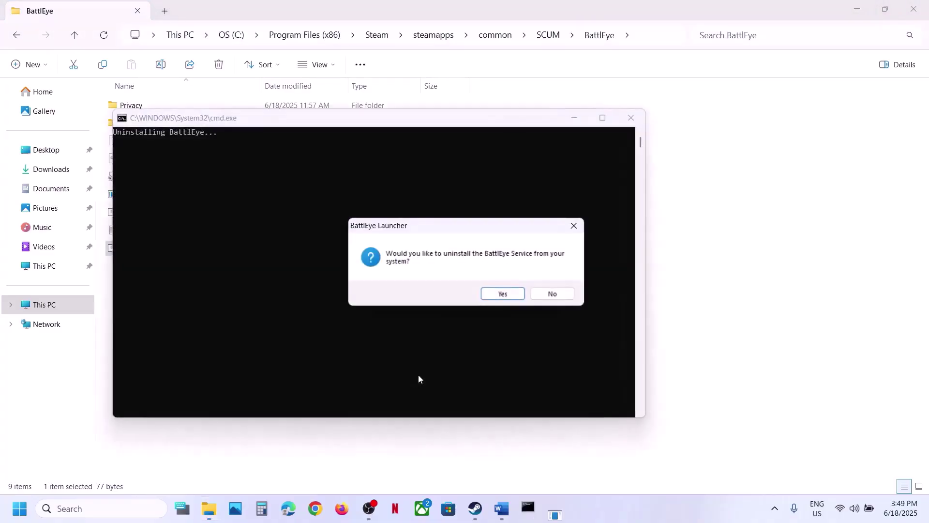
click(511, 298)
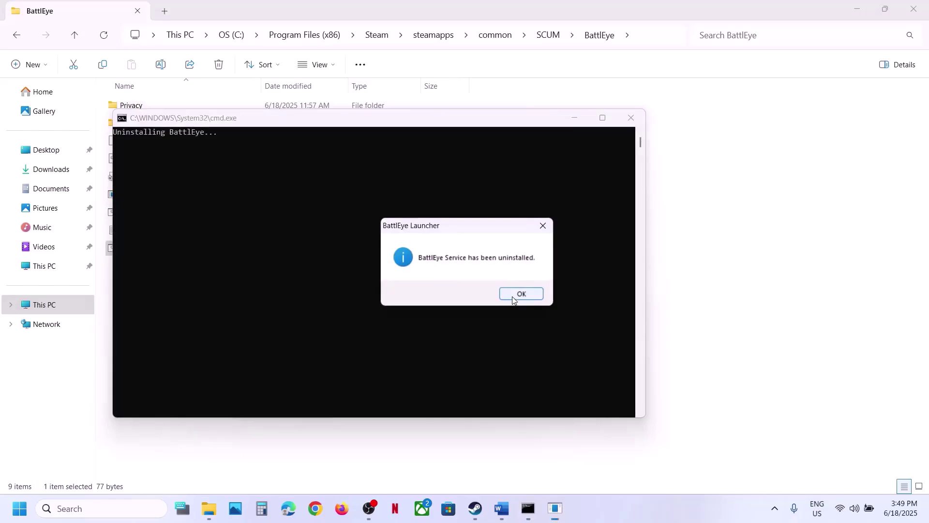
click(511, 296)
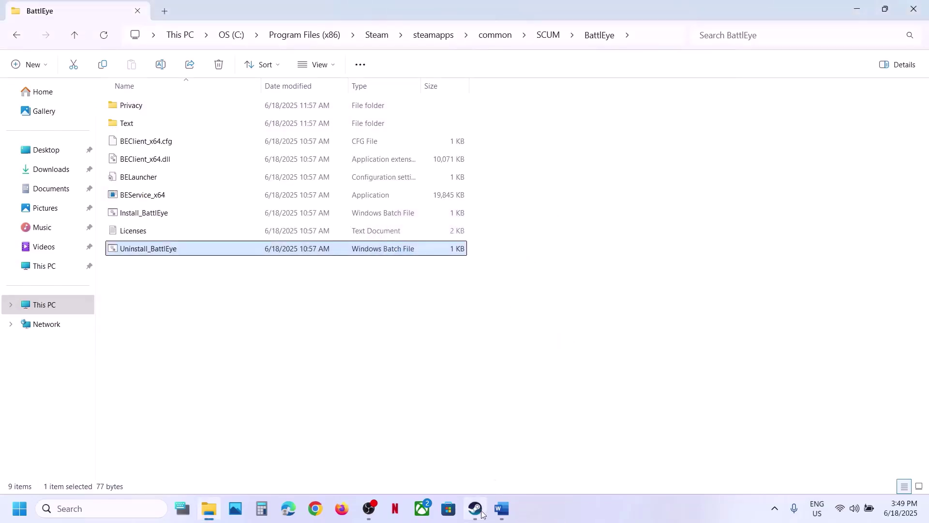
click(238, 277)
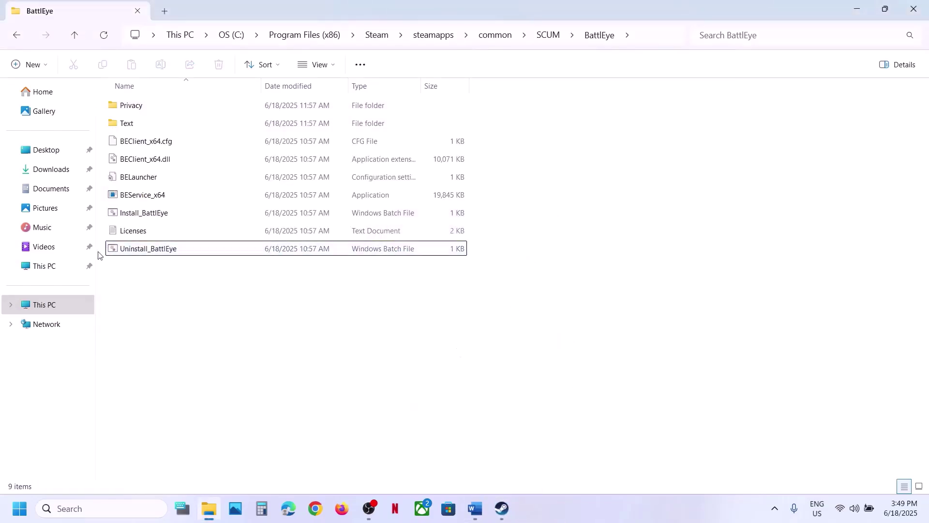
Step: Launch standard SCUM, accept BattlEye's data notice and UAC prompt, then switch to the Word notes
click(502, 518)
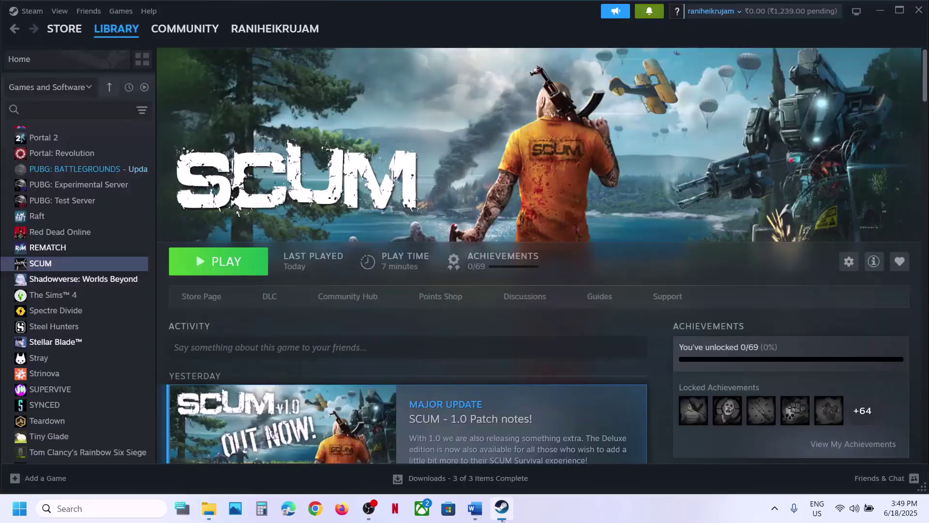
click(242, 270)
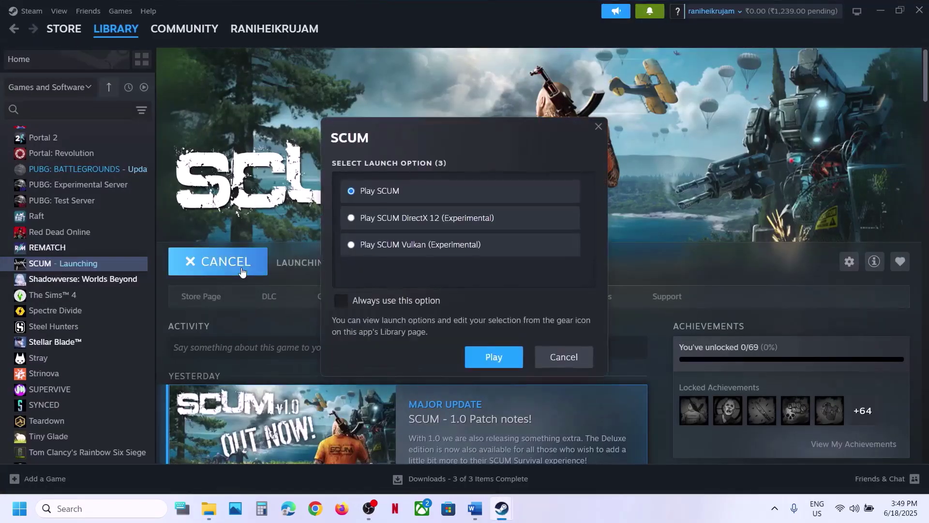
click(506, 359)
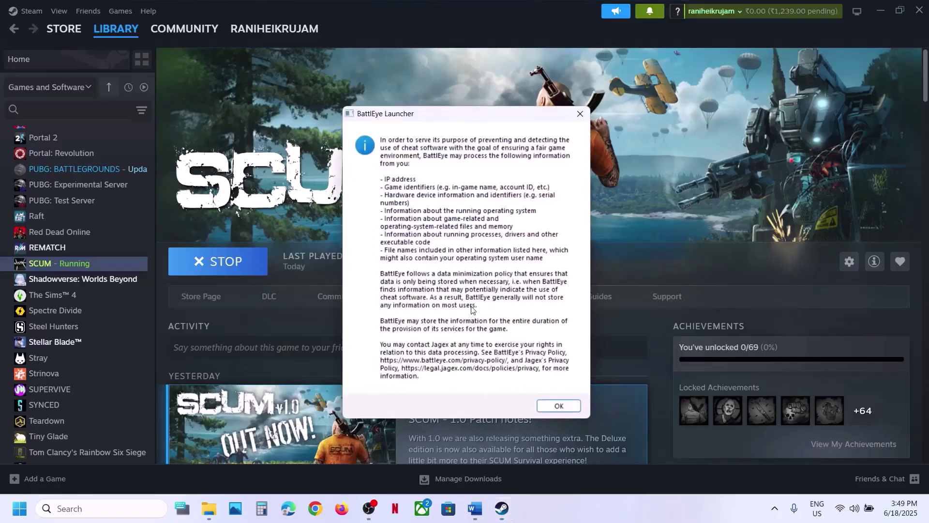
click(571, 409)
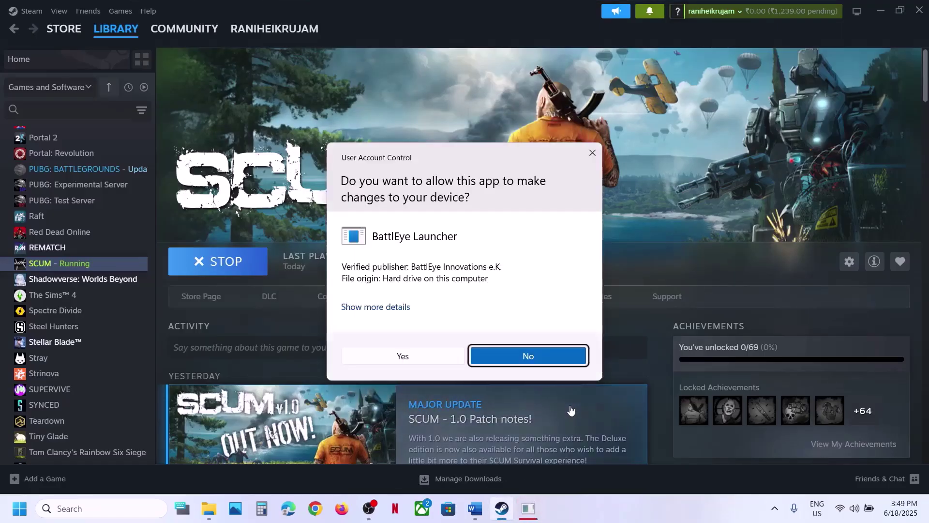
click(426, 357)
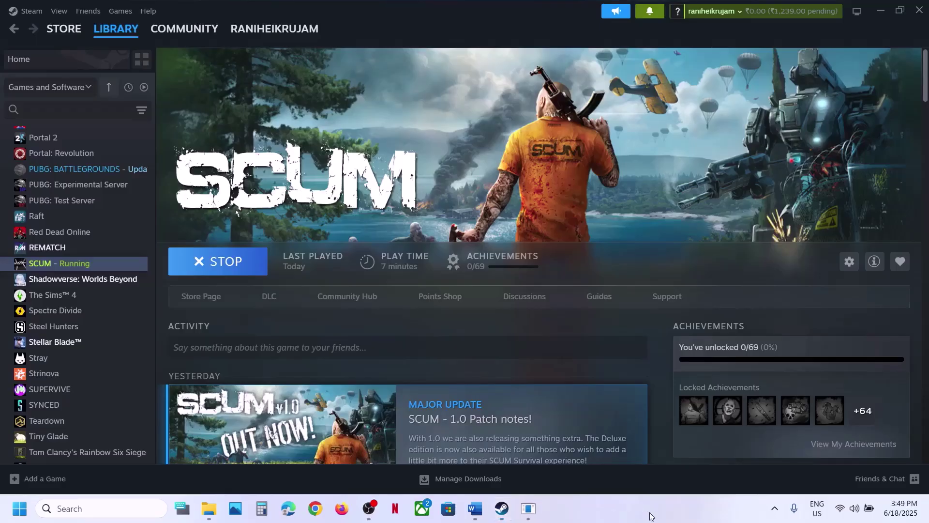
click(527, 509)
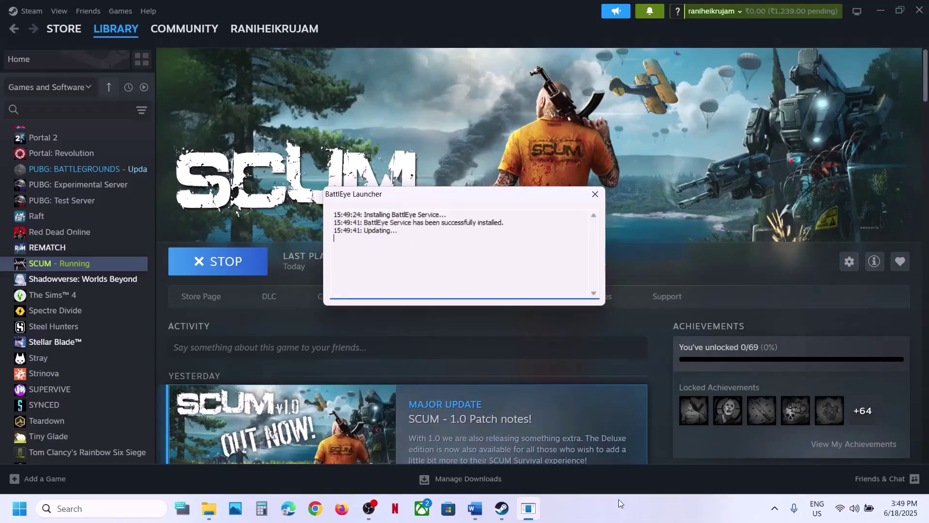
click(474, 508)
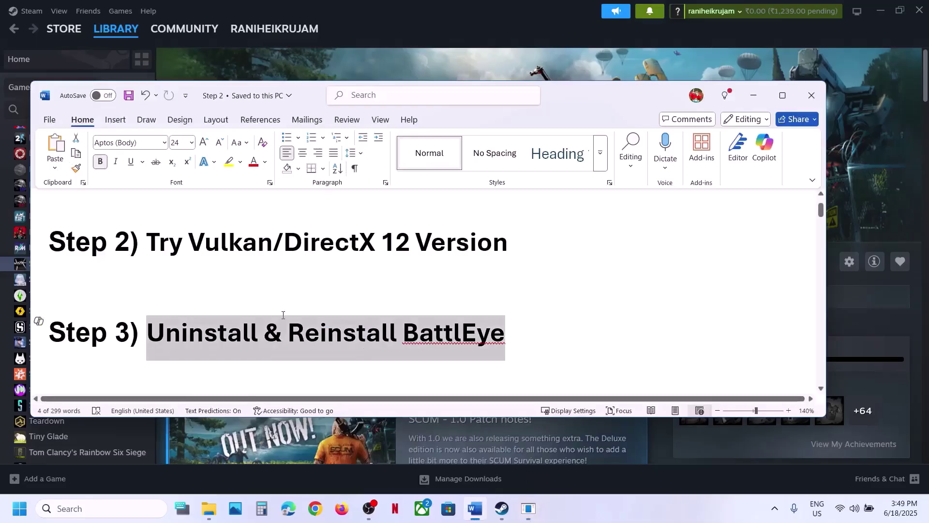
Step: Scroll to Step 4, highlight 'Run SCUM_Launcher.exe', and minimize Word
scroll(242, 321, down, 4)
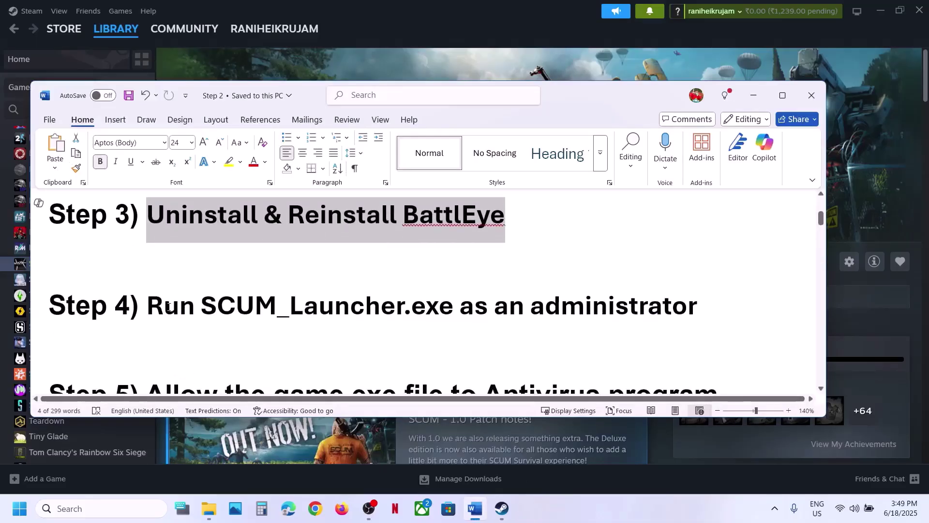
drag(169, 306, 458, 310)
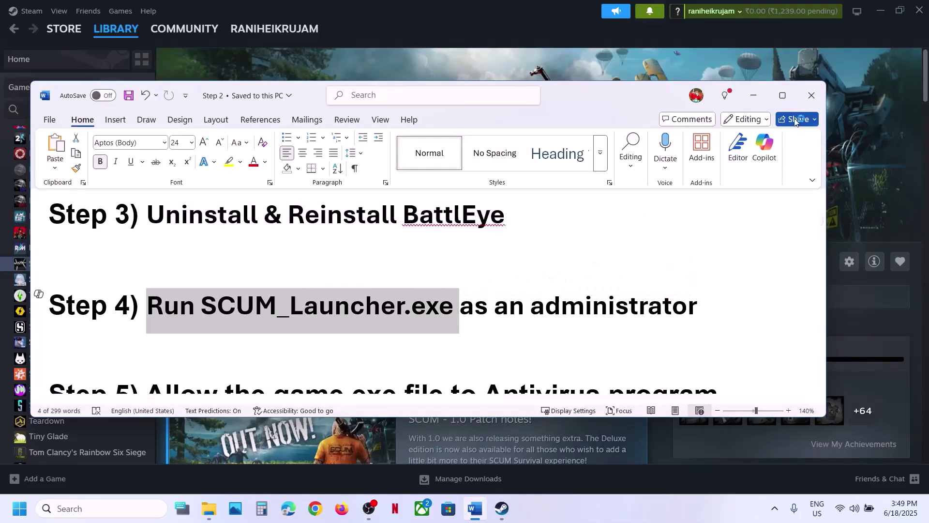
click(754, 96)
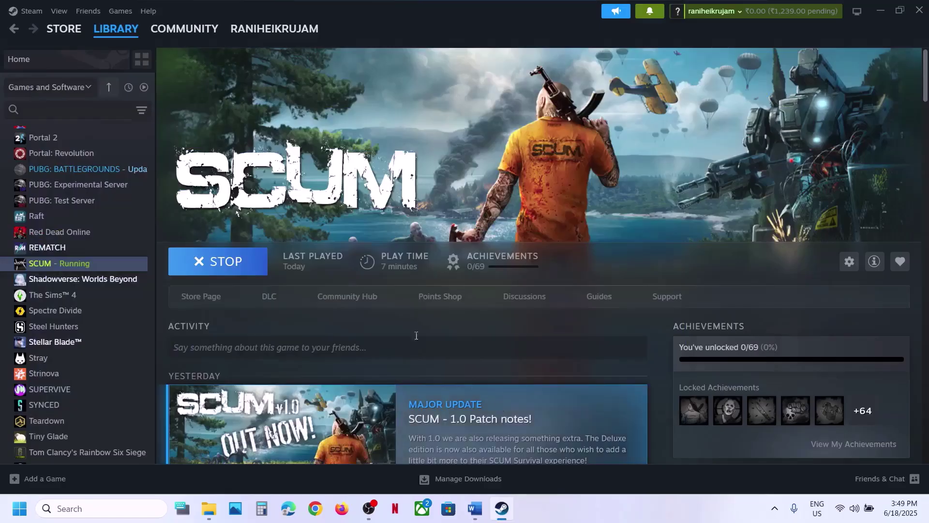
Step: Stop the running SCUM game in Steam and confirm exiting it
click(239, 270)
click(450, 279)
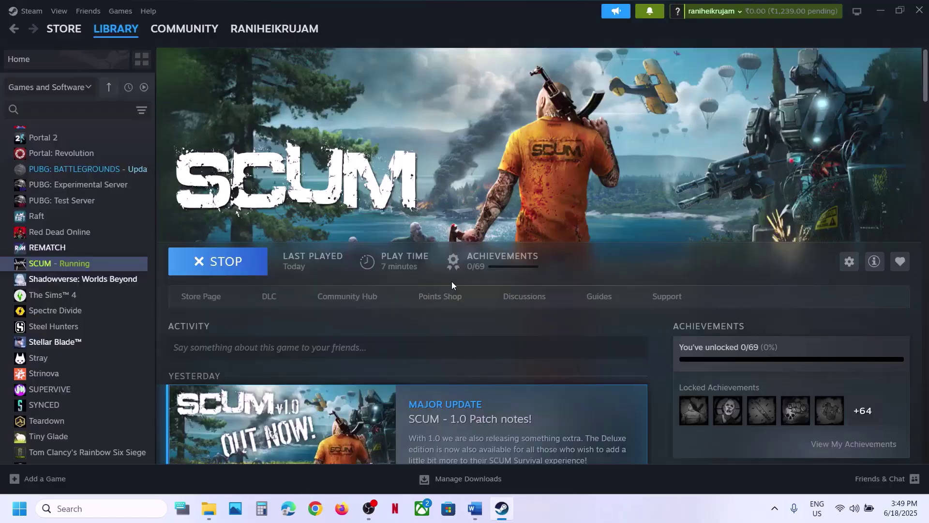
right_click(90, 264)
Step: Browse SCUM's installation folder and run SCUM_Launcher as administrator
mouse_move(136, 317)
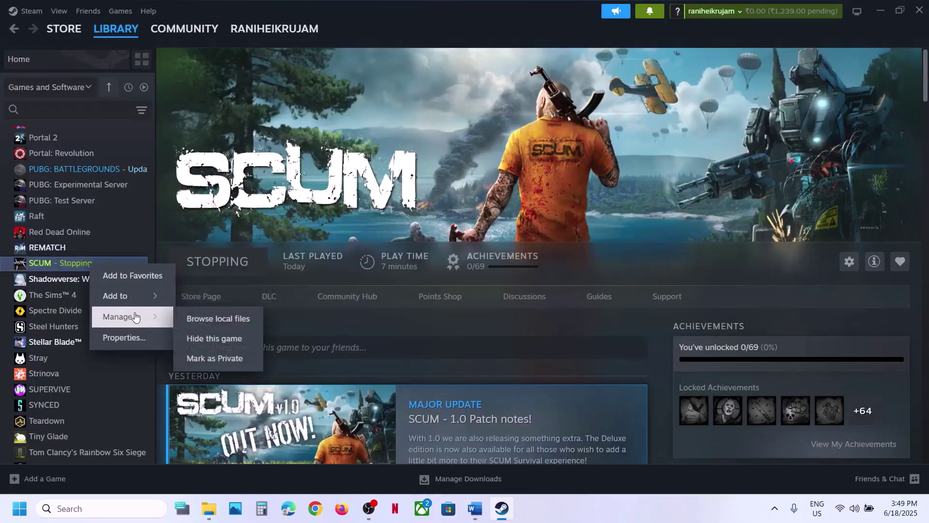
click(228, 318)
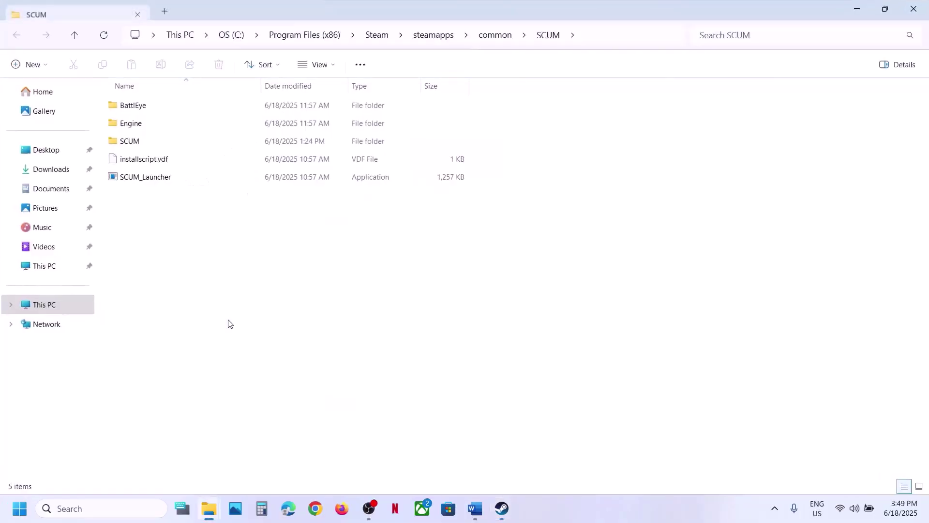
click(133, 179)
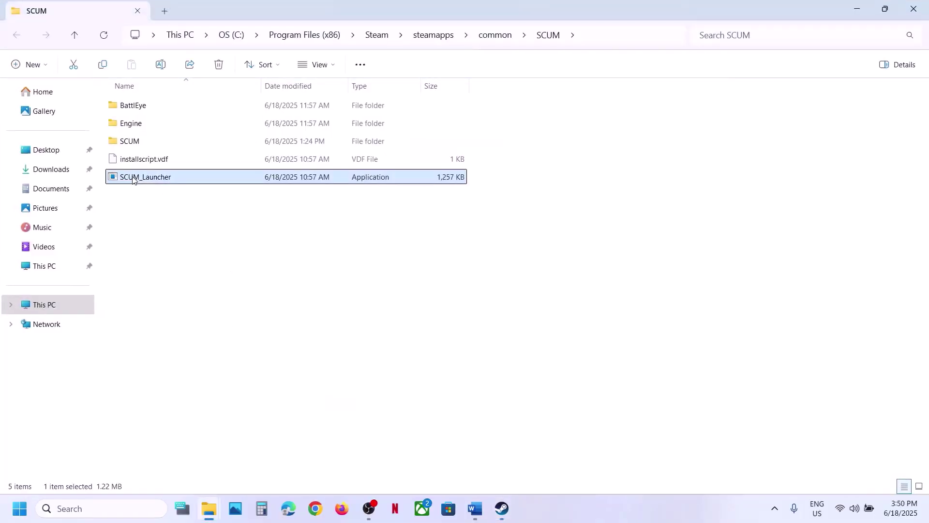
right_click(133, 179)
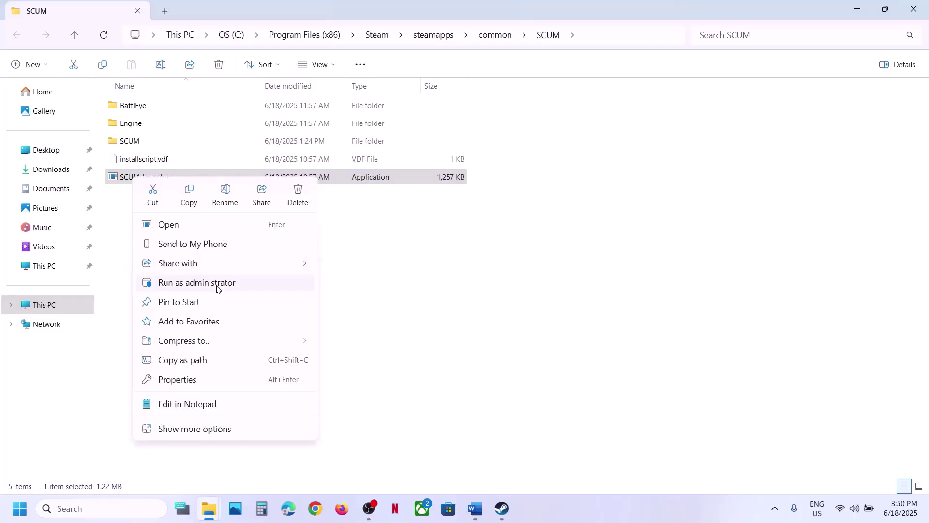
click(346, 221)
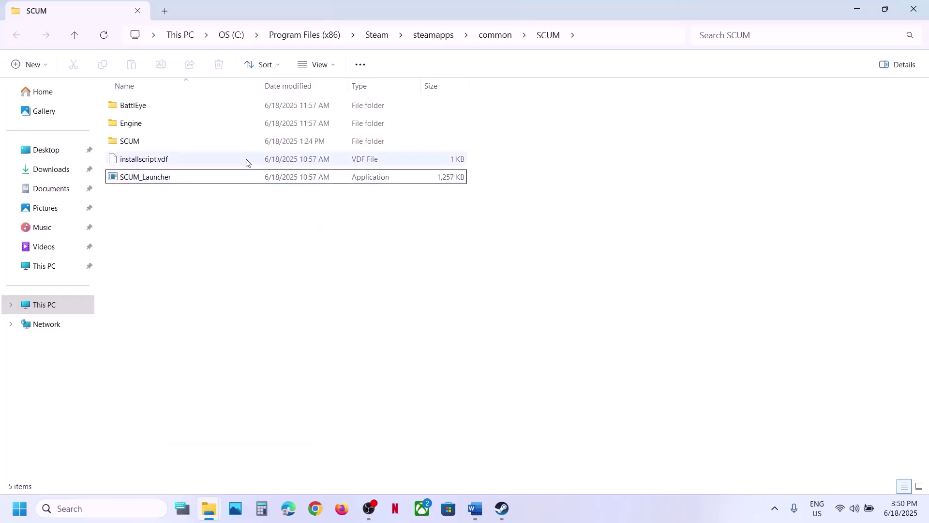
Step: In the BattlEye folder, run BEService_x64 as administrator and allow its changes
double_click(148, 114)
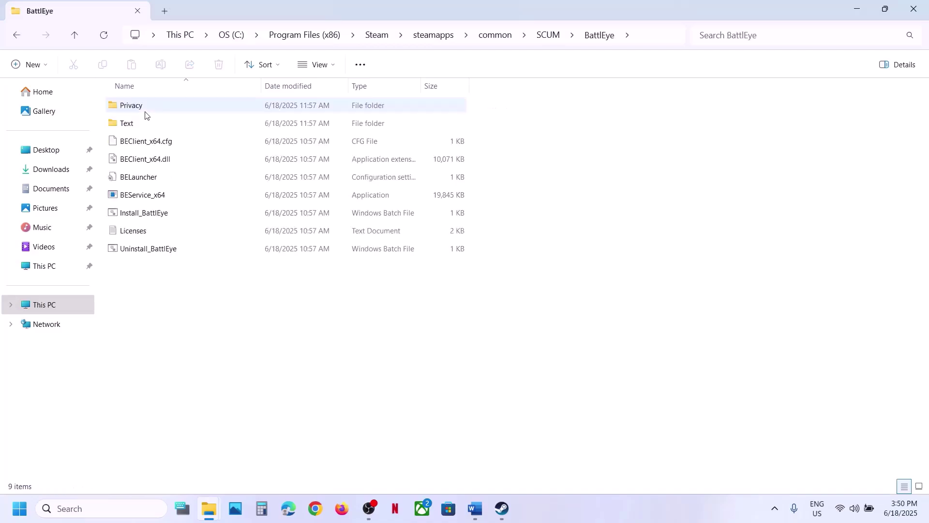
click(140, 198)
right_click(139, 200)
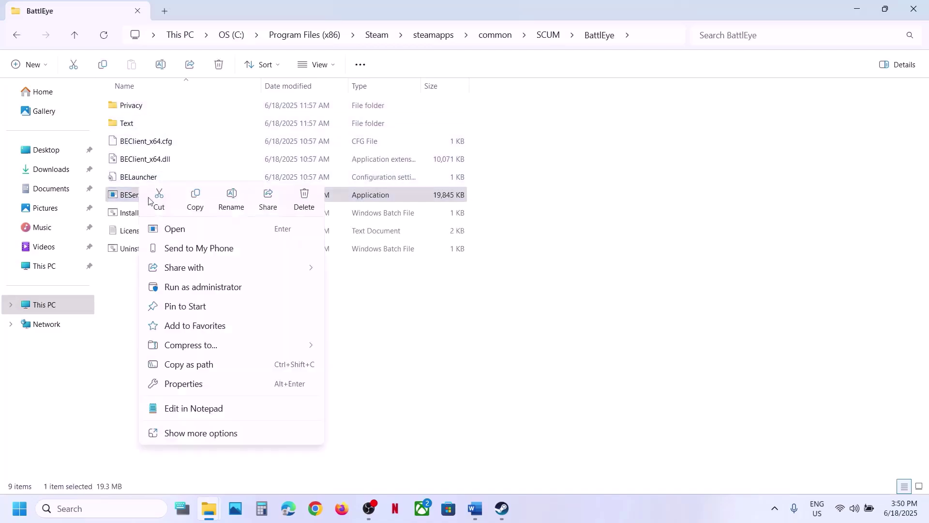
click(196, 286)
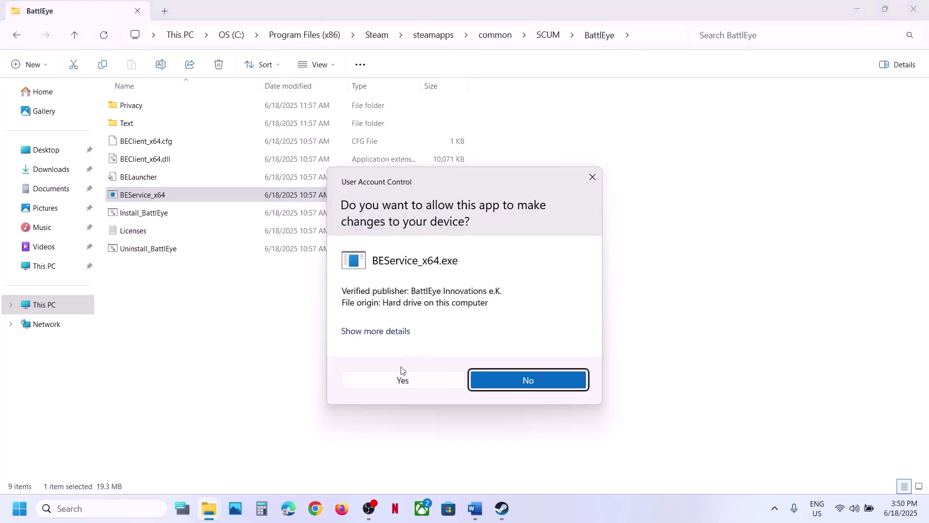
click(401, 379)
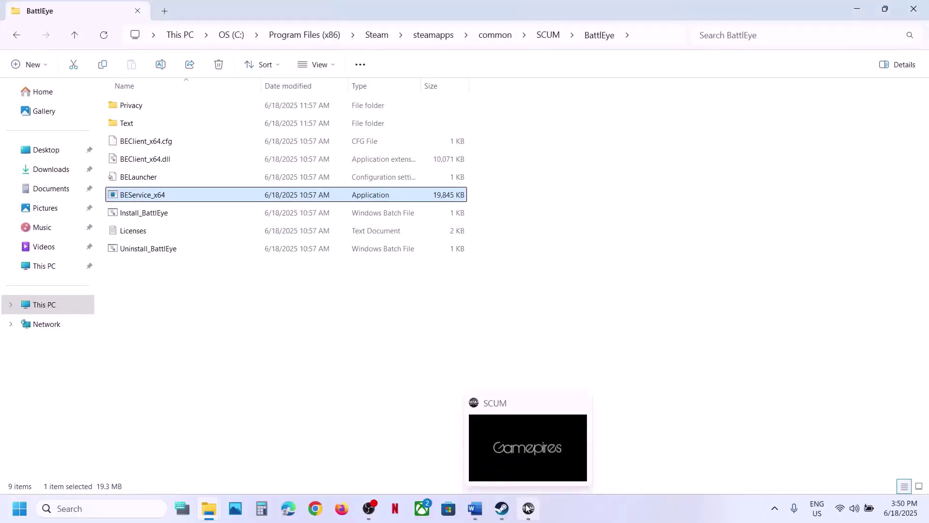
Step: Switch between the SCUM game window and Steam, ending on SCUM loading full screen
click(528, 506)
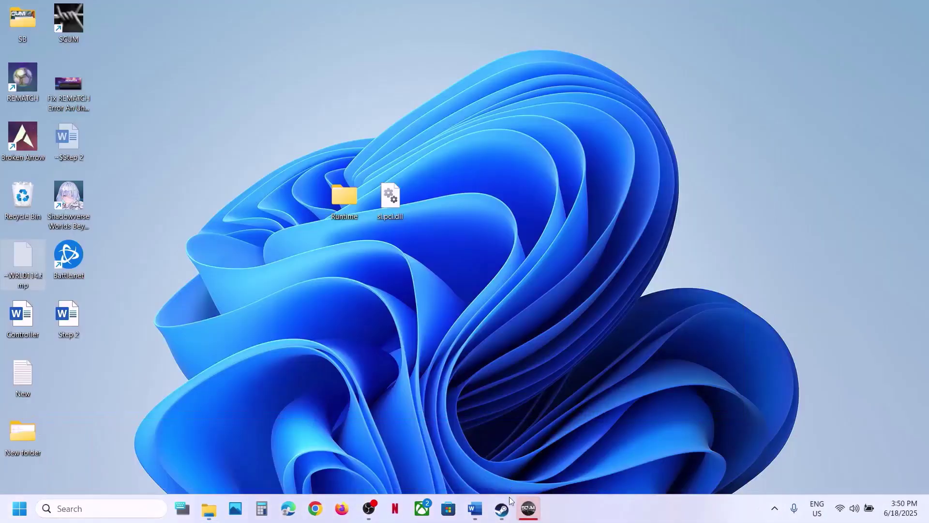
click(502, 507)
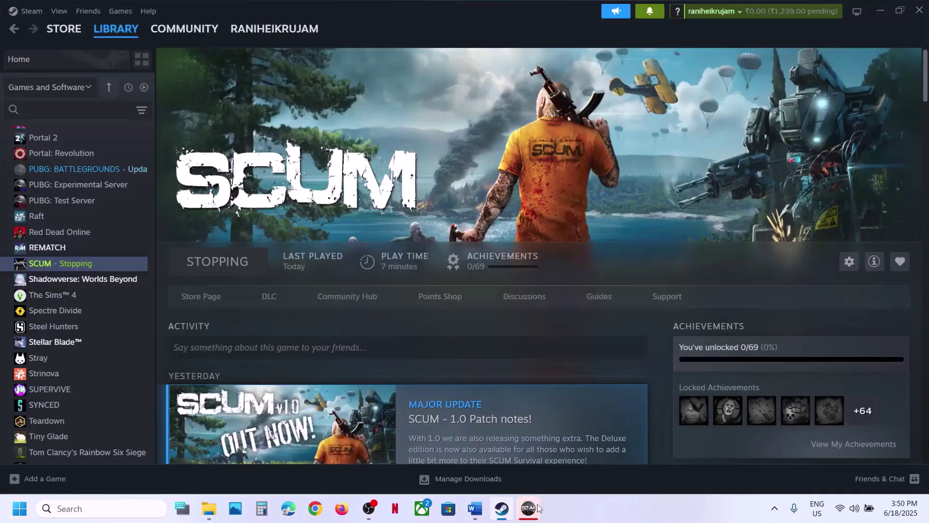
click(536, 512)
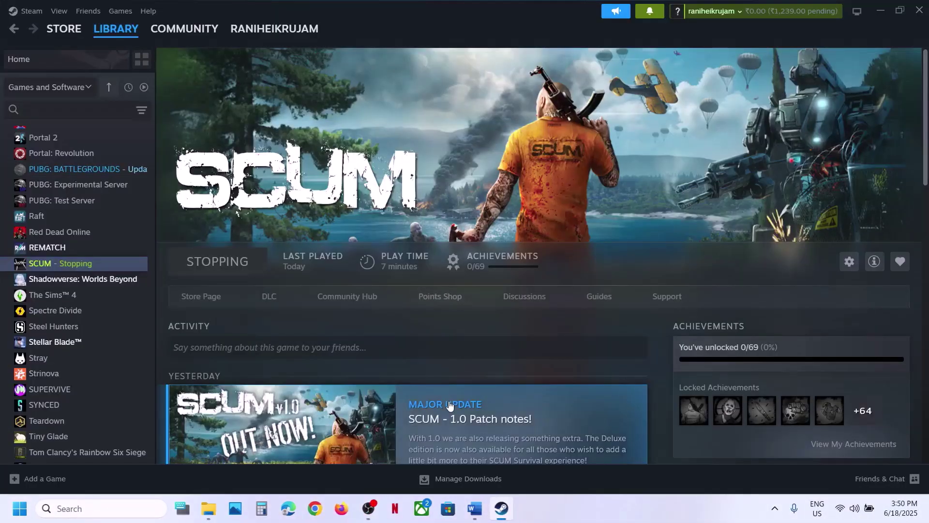
Step: In the Word notes, scroll to Step 5 and highlight 'Windows Security & firewall', then return to Steam
click(474, 508)
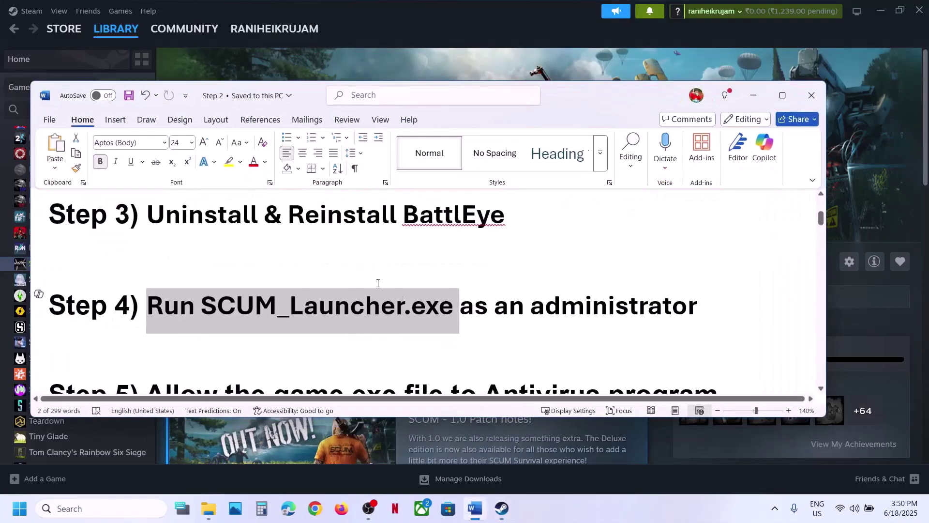
scroll(341, 279, down, 3)
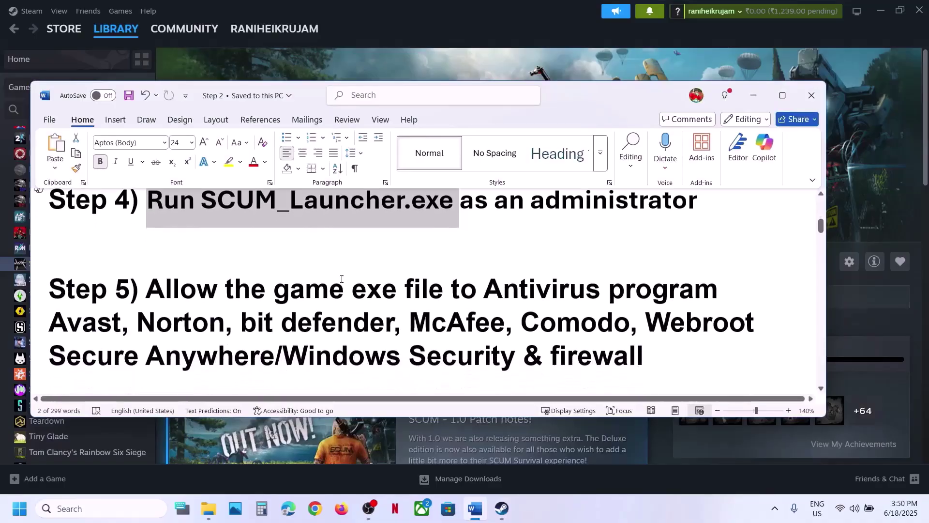
drag(158, 282, 684, 296)
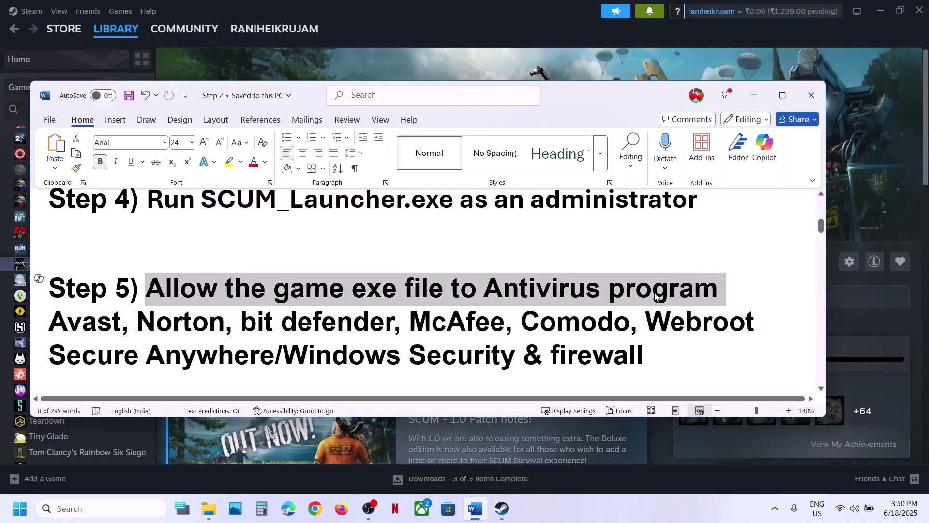
click(143, 340)
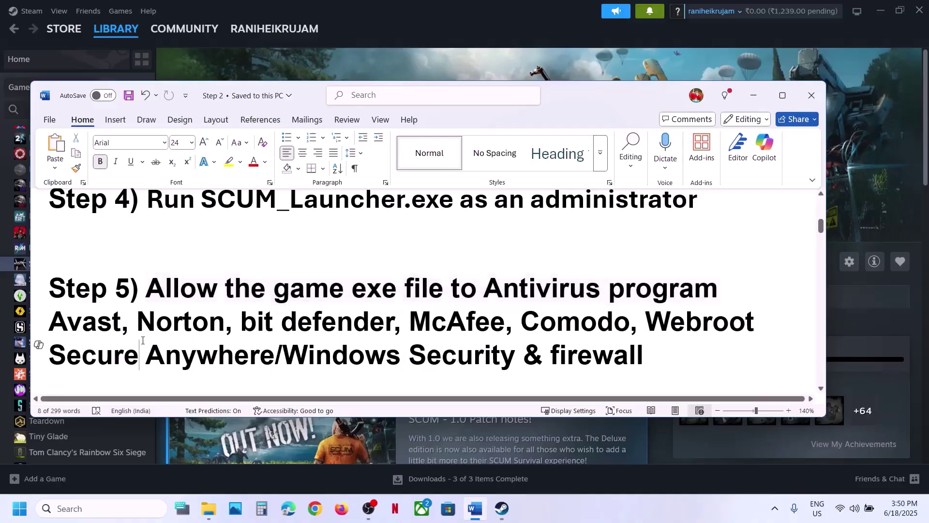
drag(147, 288, 579, 324)
click(579, 324)
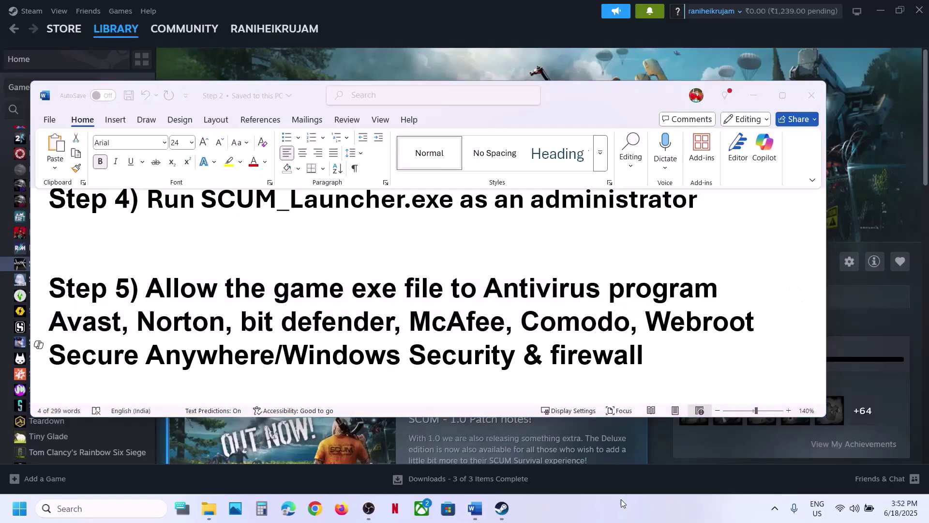
drag(643, 357, 300, 366)
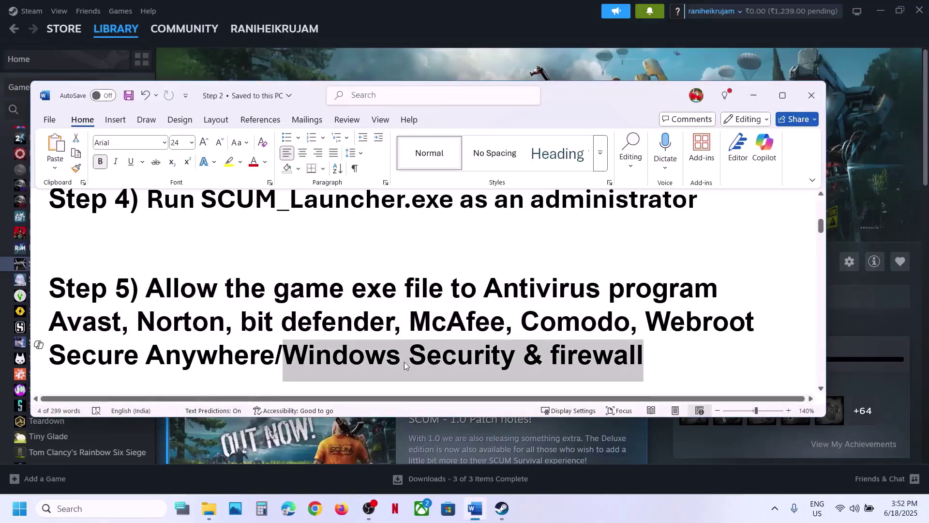
click(486, 68)
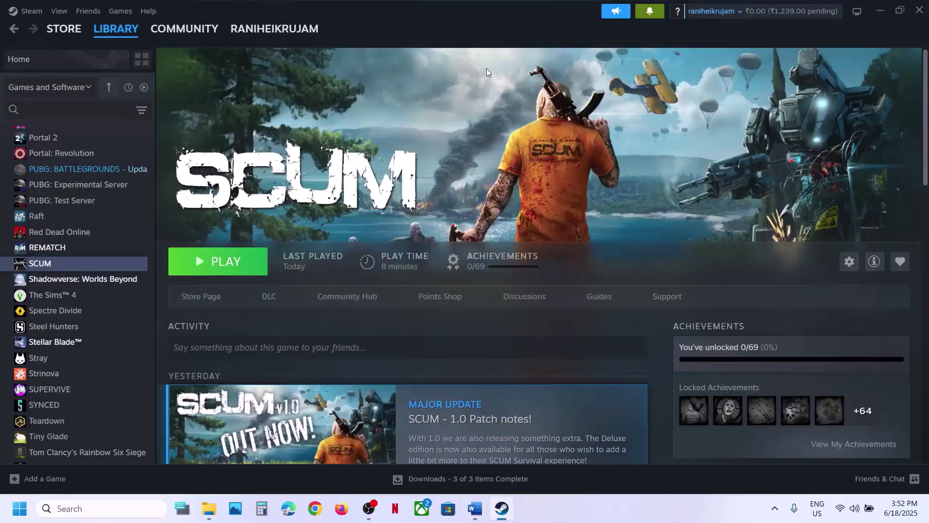
Step: Navigate Settings to Windows Security ransomware protection's 'Allow an app through Controlled folder access' page
key(super+i)
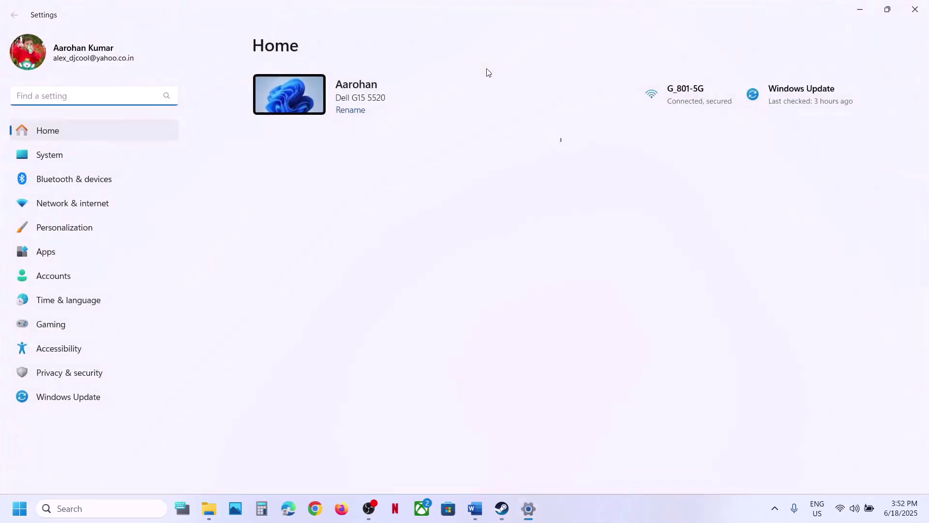
click(54, 363)
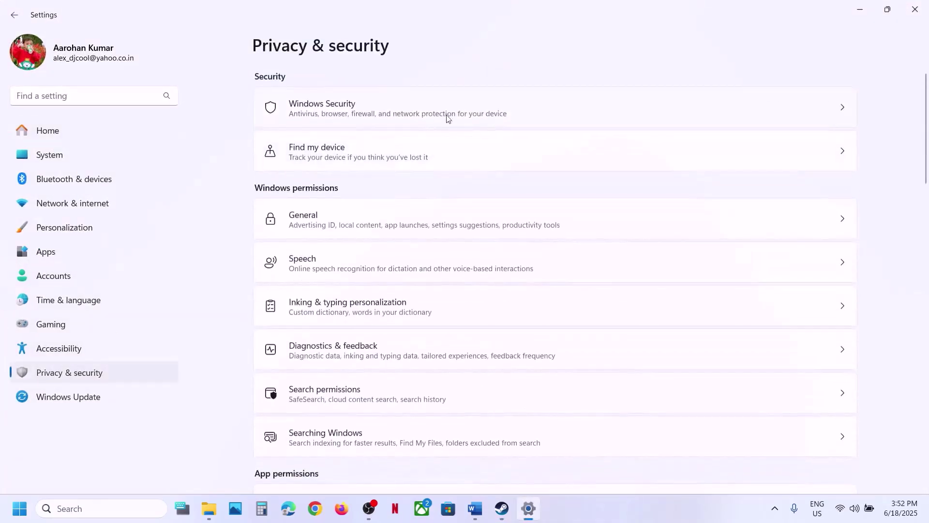
click(392, 116)
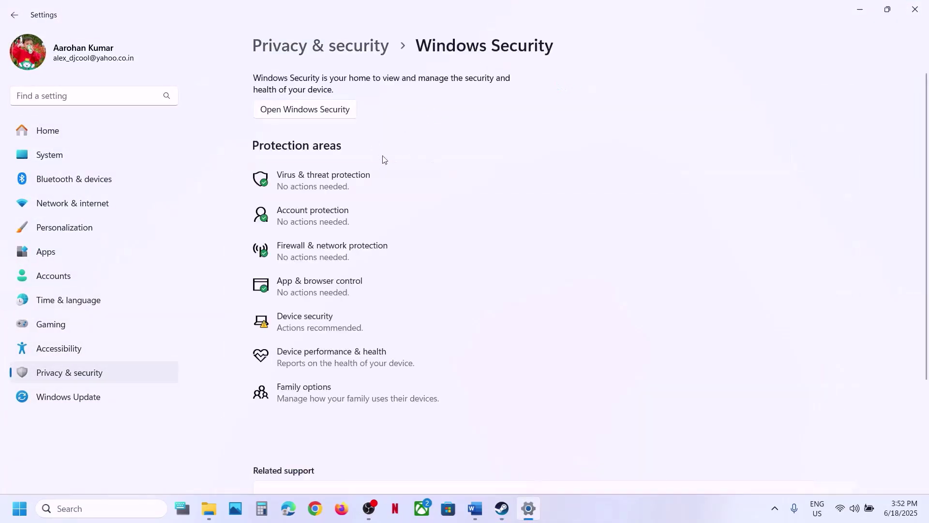
click(325, 196)
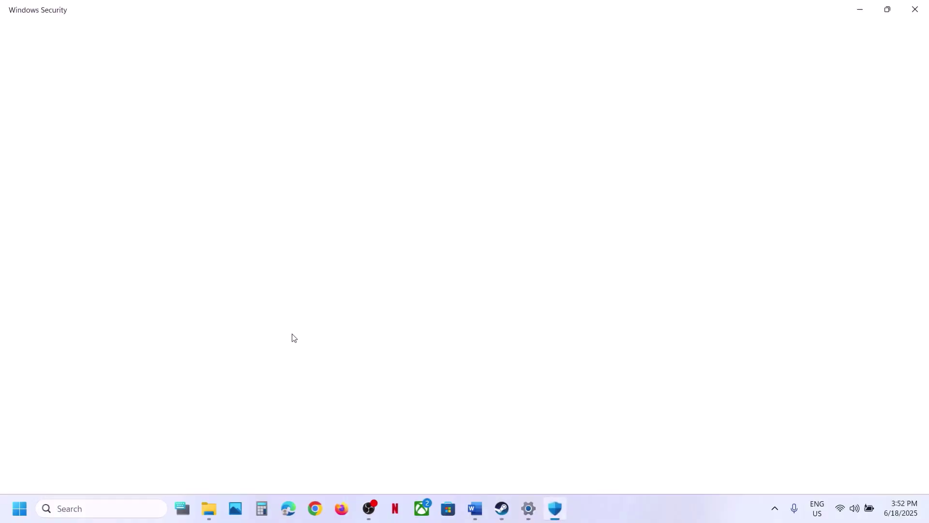
scroll(291, 333, down, 3)
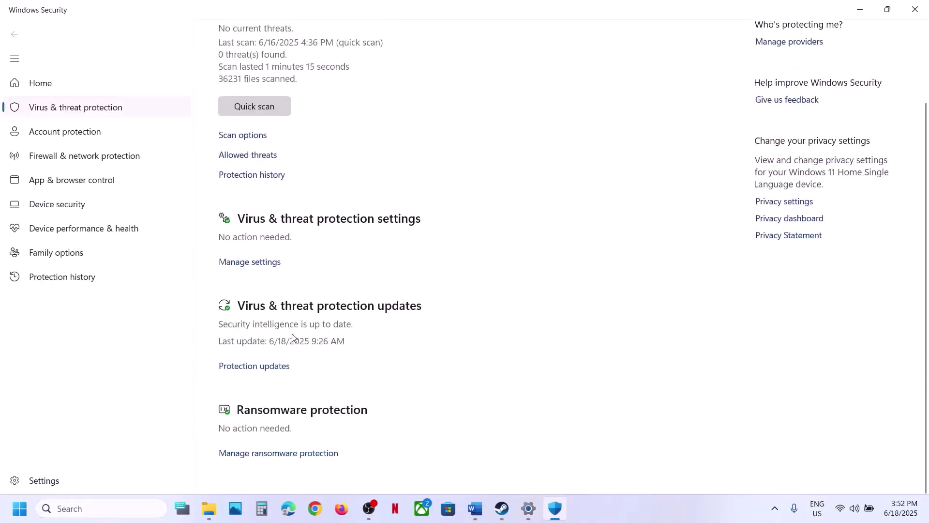
click(293, 453)
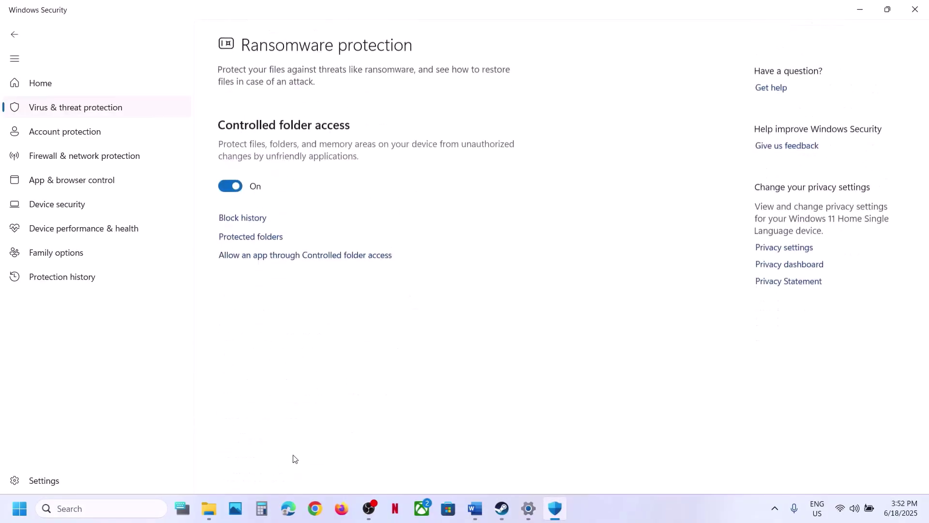
click(273, 256)
Step: Approve the admin prompt and allow SCUM_Launcher.exe from the SCUM game folder
click(401, 348)
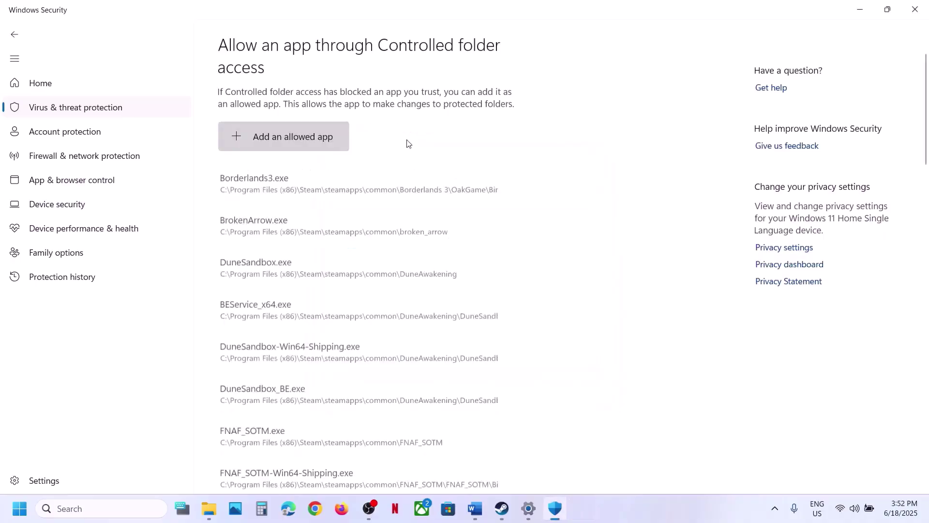
click(283, 137)
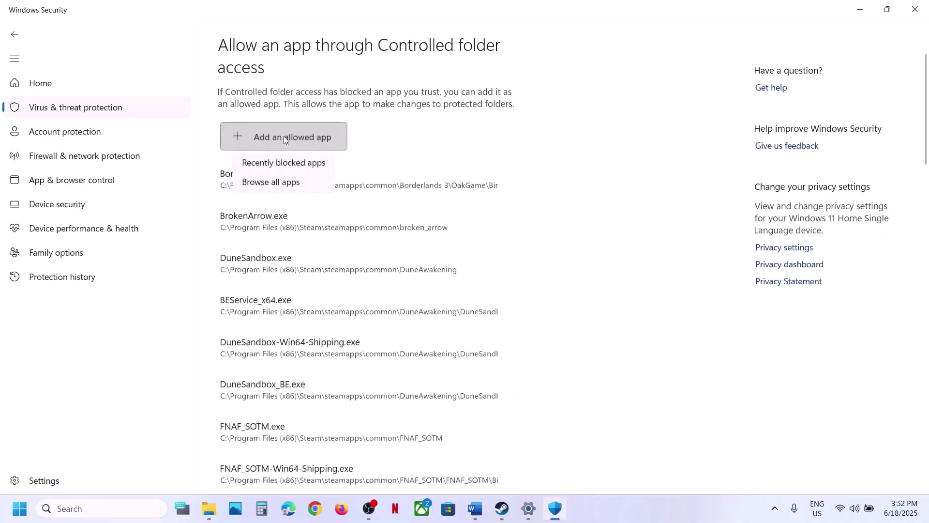
click(285, 191)
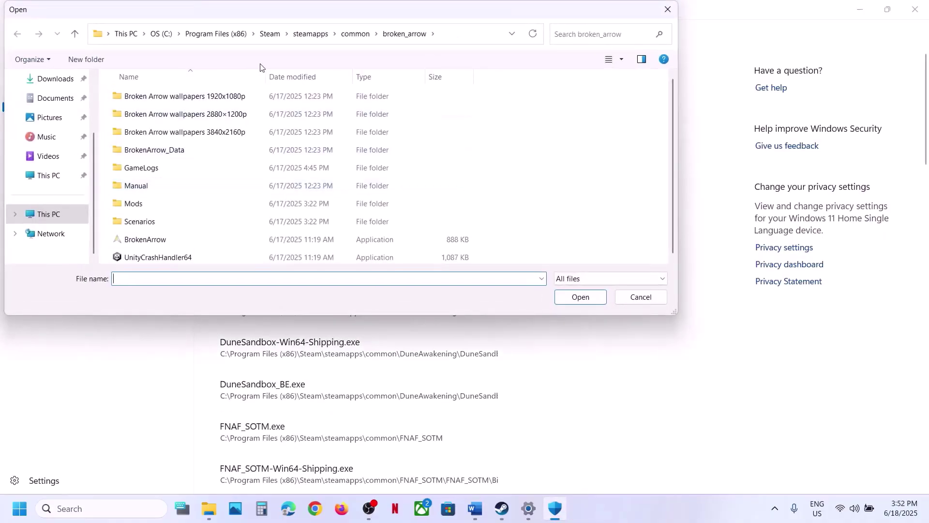
click(355, 35)
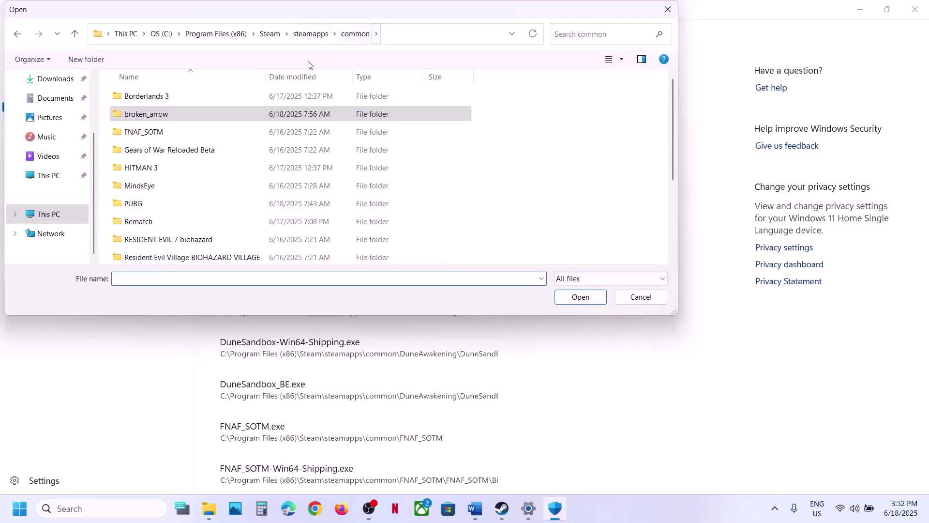
scroll(201, 195, down, 1)
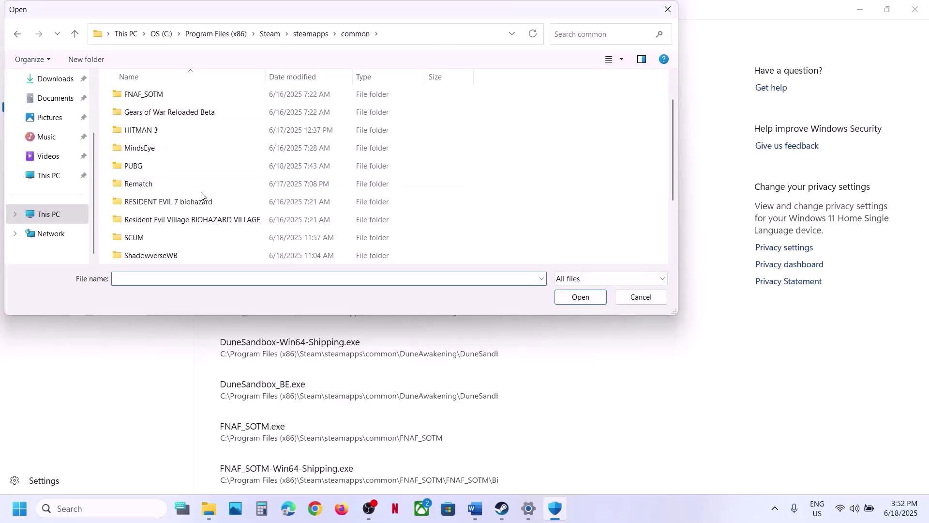
scroll(202, 195, up, 1)
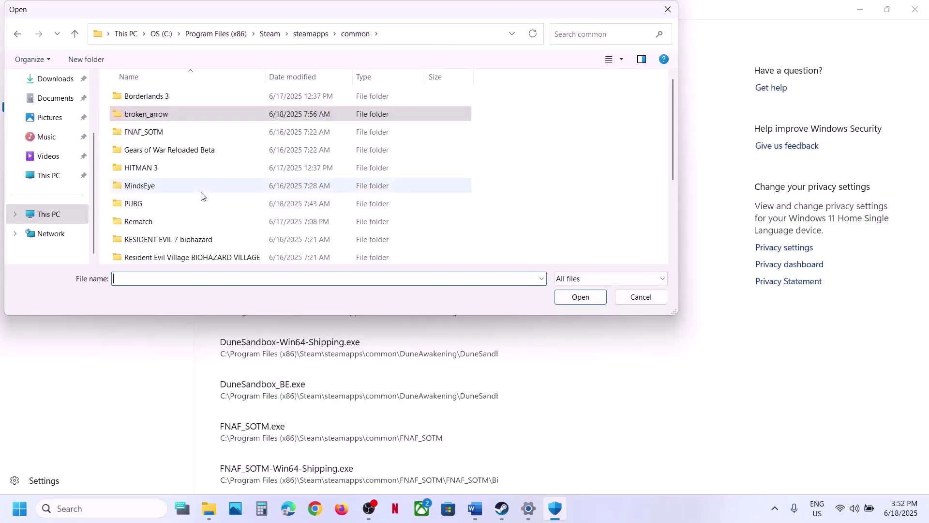
scroll(201, 196, down, 2)
scroll(201, 195, up, 2)
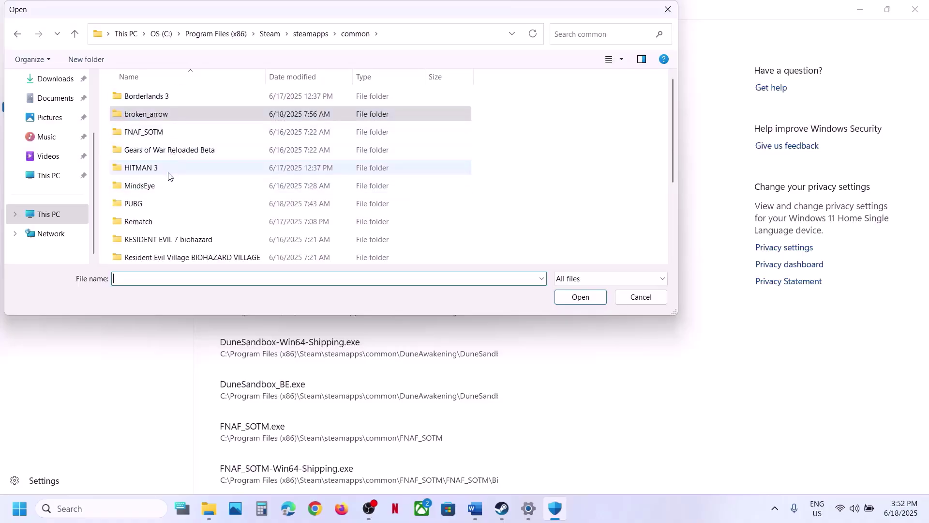
scroll(164, 224, down, 2)
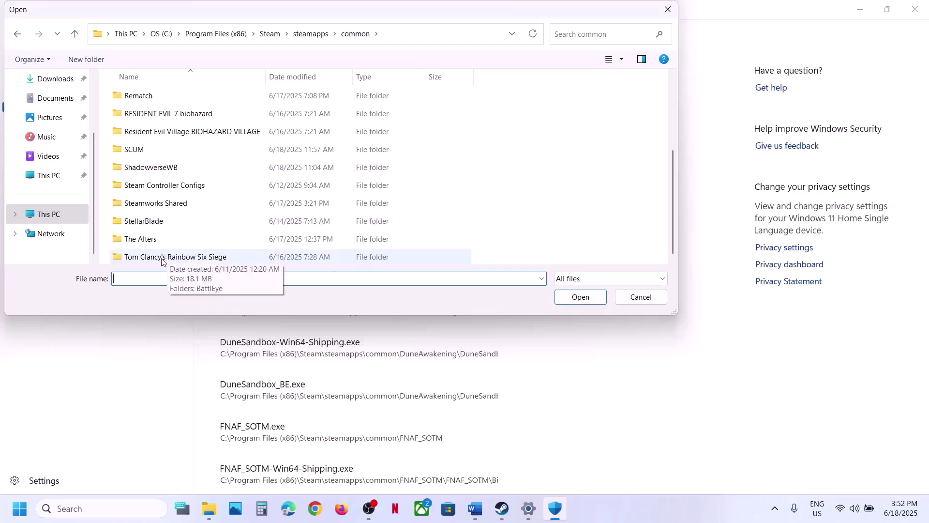
double_click(151, 150)
click(143, 154)
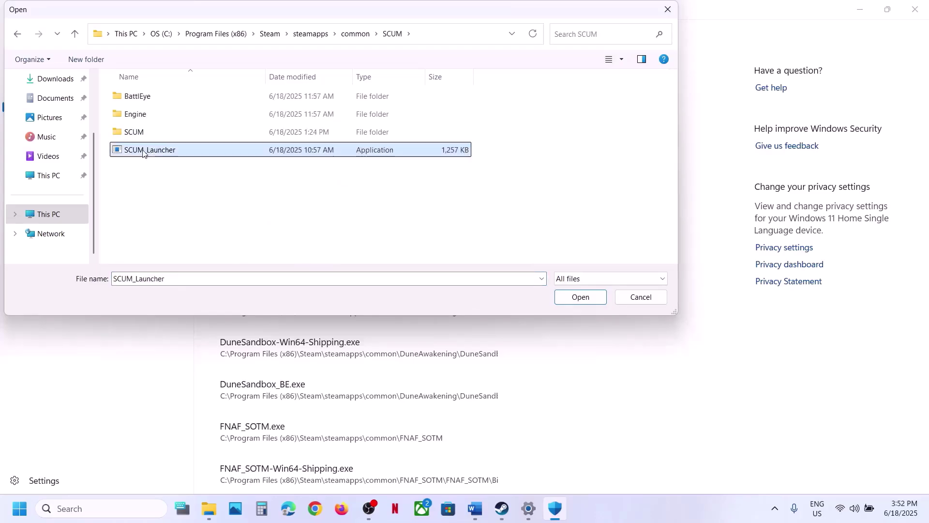
click(579, 298)
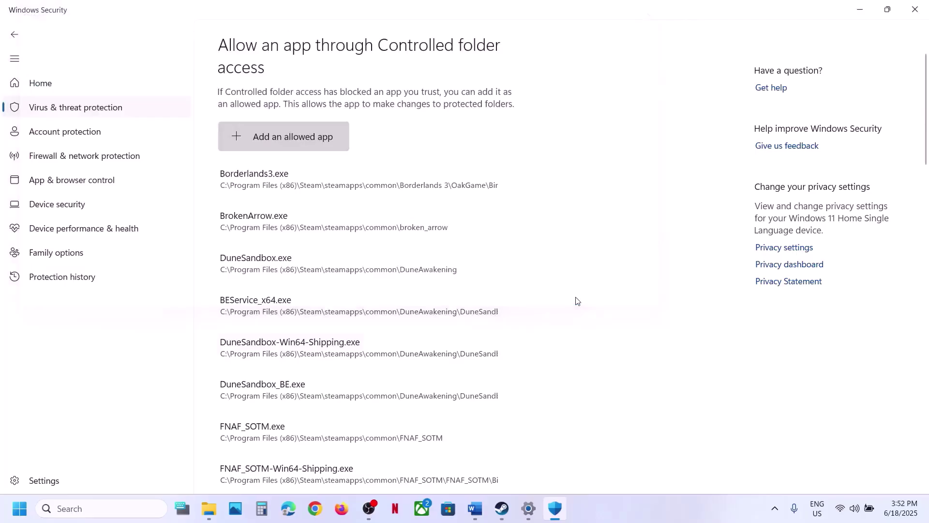
Step: Add SCUM\Binaries\Win64\SCUM.exe as an allowed app
click(284, 133)
click(296, 187)
double_click(146, 134)
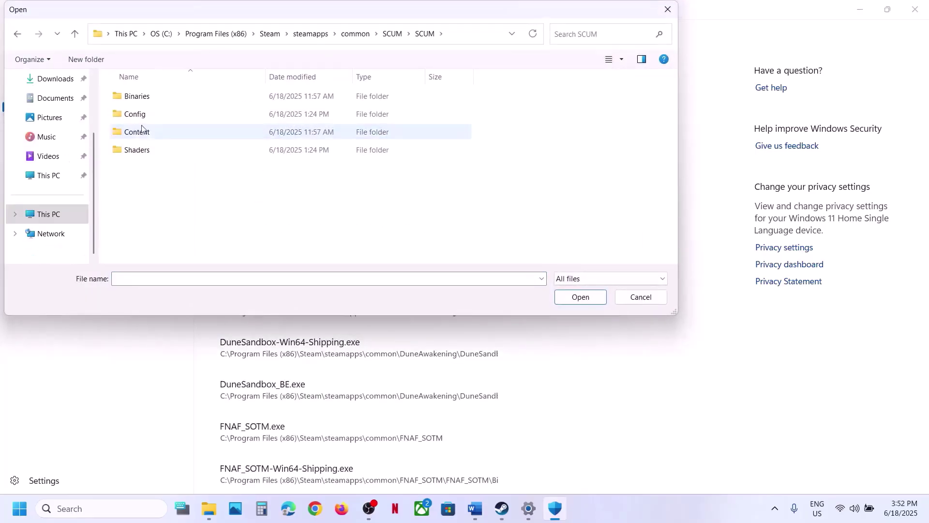
double_click(141, 98)
double_click(141, 98)
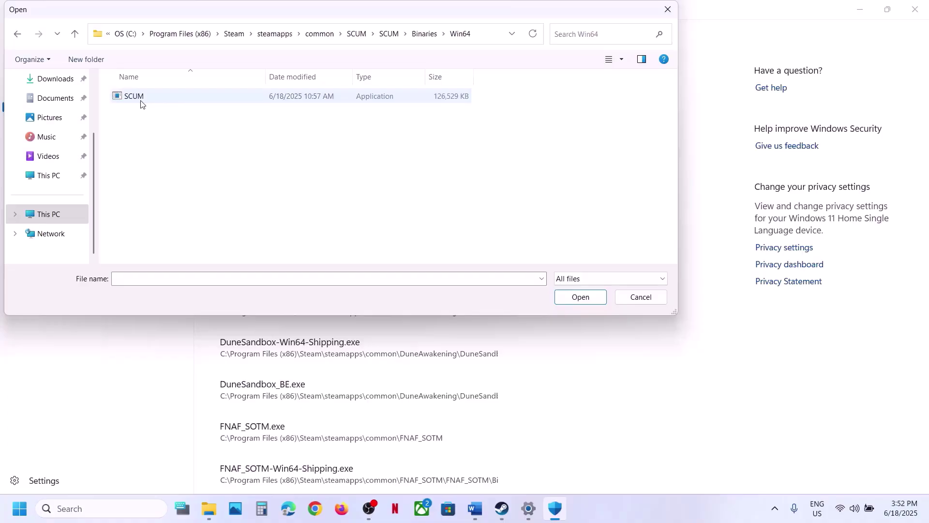
click(184, 99)
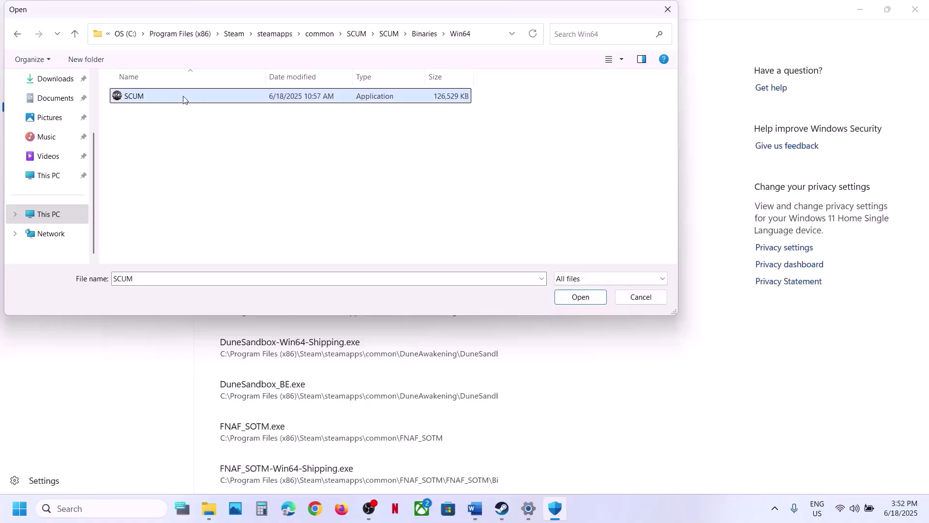
click(583, 298)
Step: Add BattlEye\BEService_x64.exe as the third allowed app
click(263, 130)
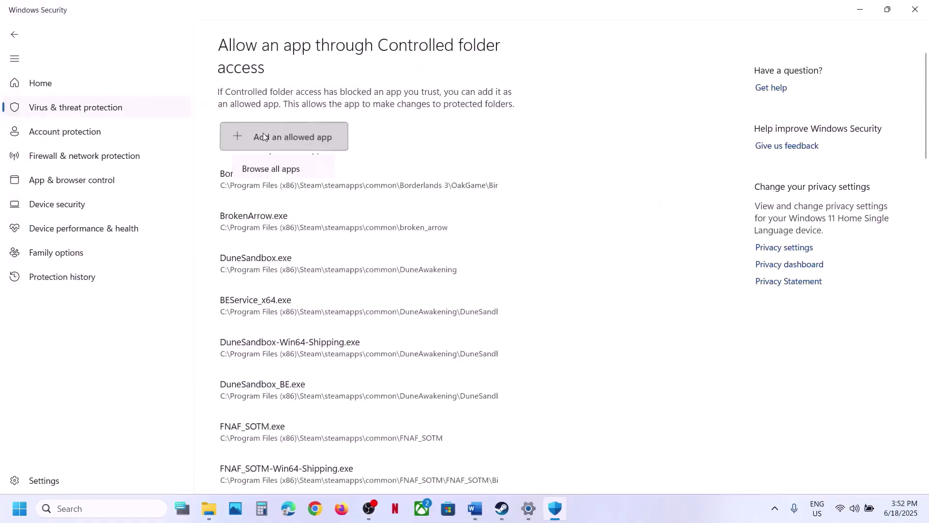
click(290, 186)
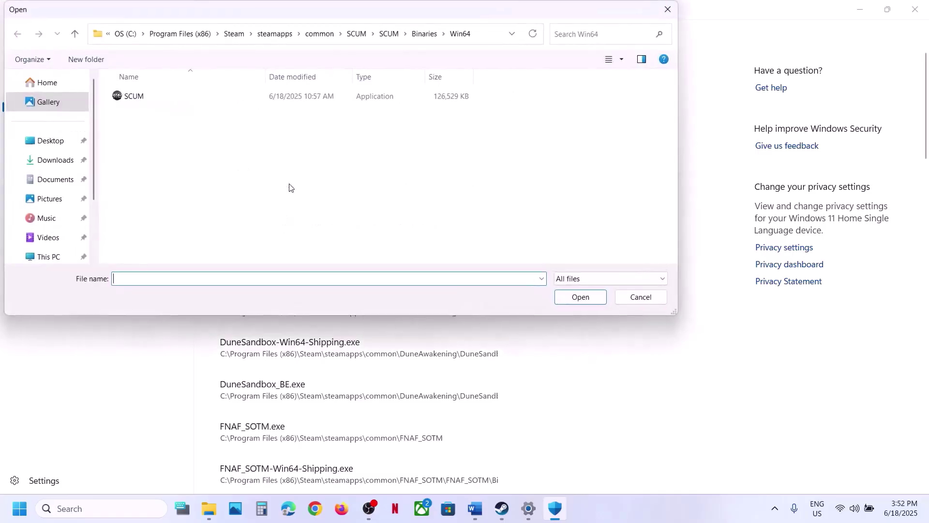
click(73, 34)
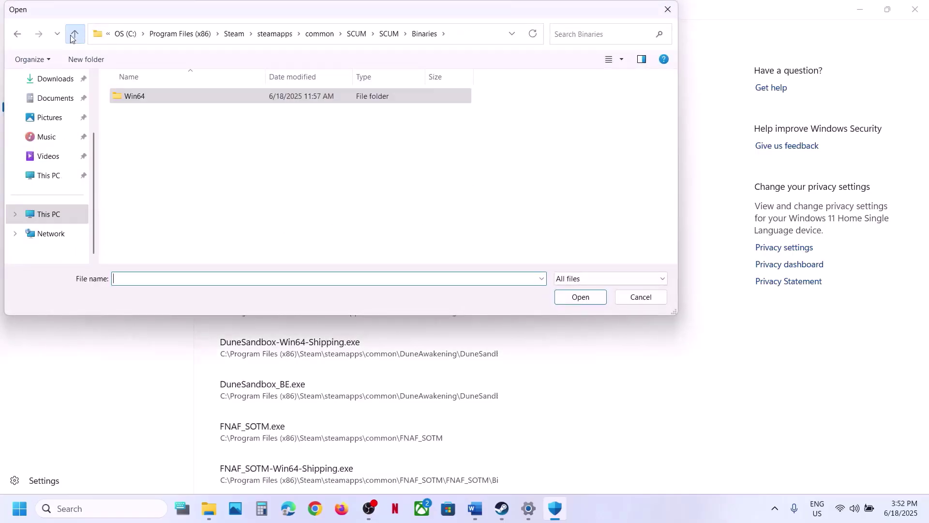
click(72, 35)
click(73, 35)
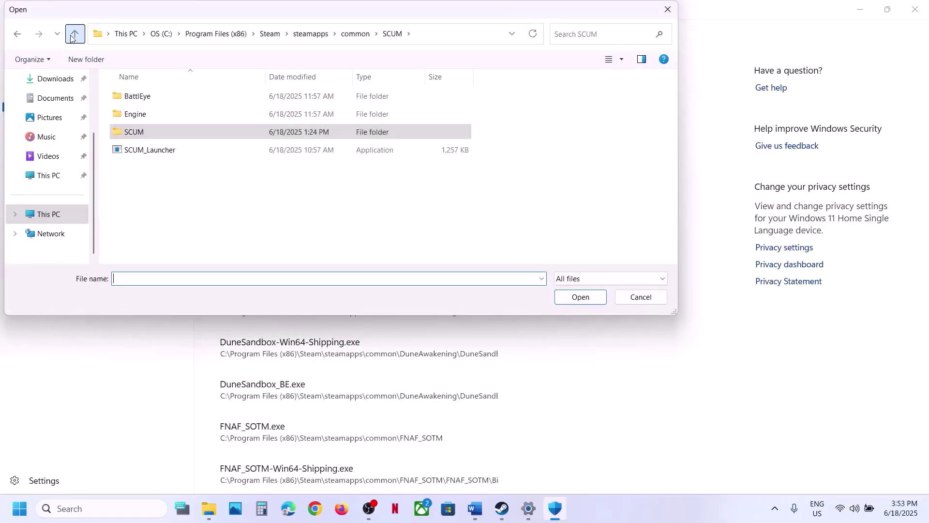
double_click(145, 96)
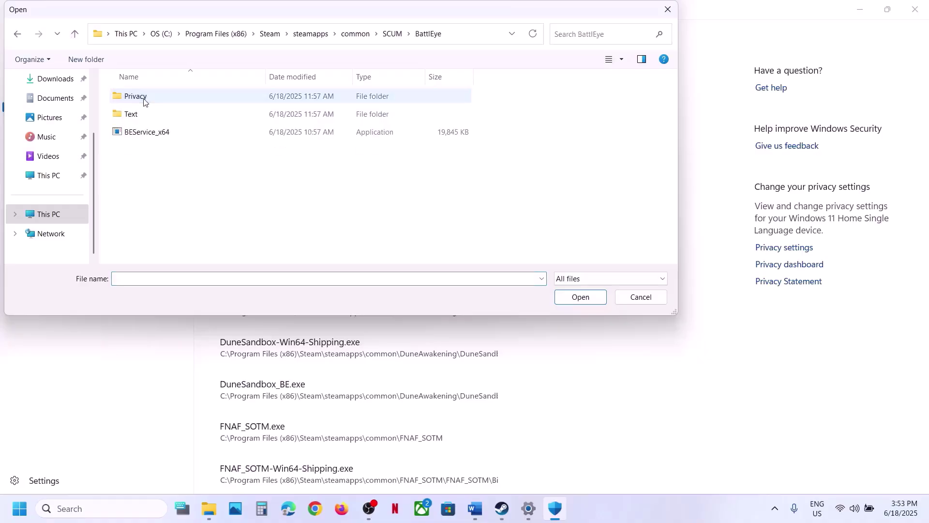
click(150, 132)
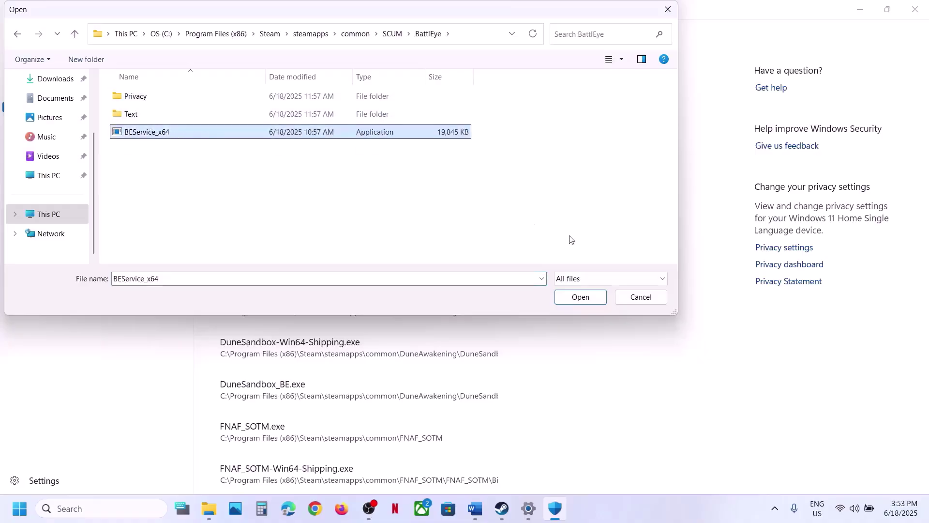
click(571, 298)
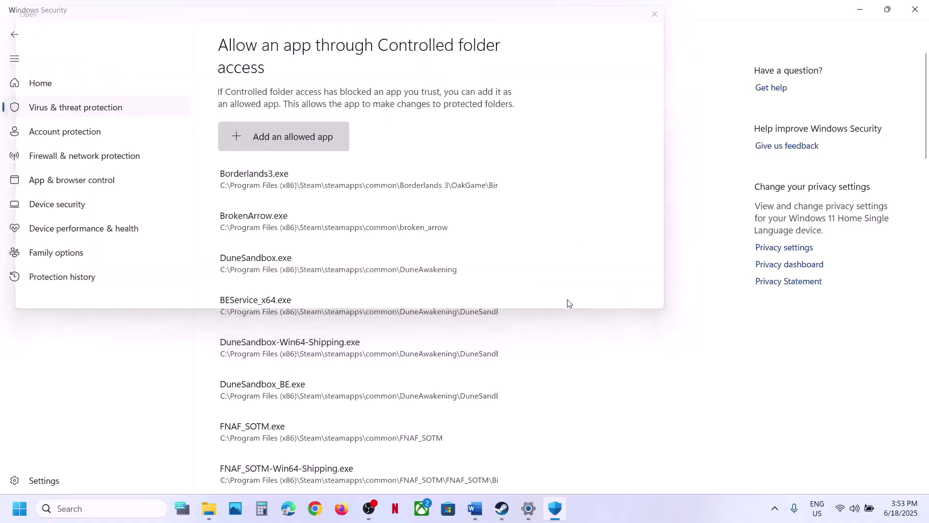
Step: Open Windows Defender Firewall's allowed apps list in Control Panel and unlock it for editing
click(90, 515)
text(control)
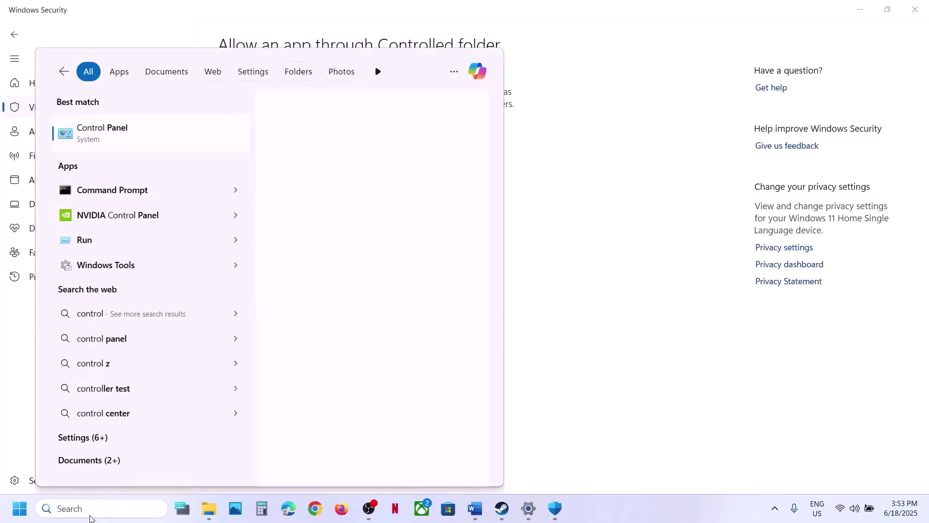
key(Return)
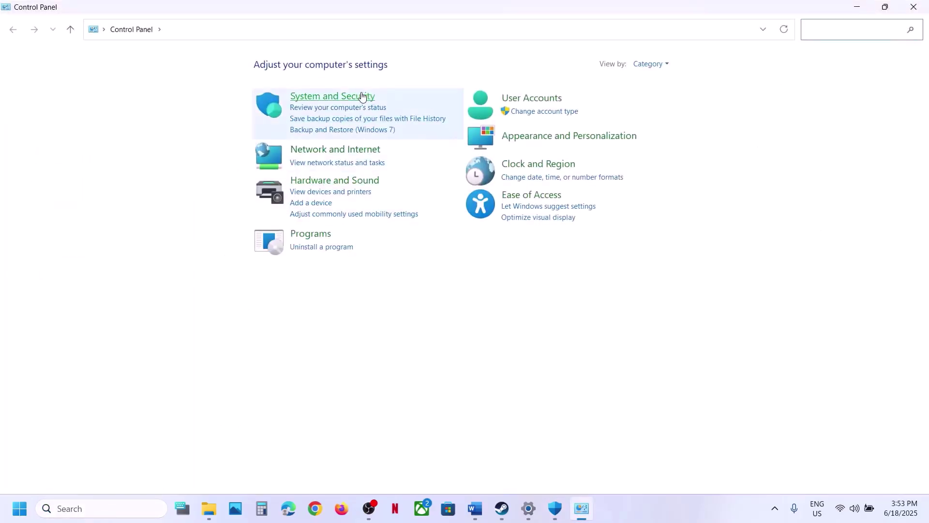
click(362, 95)
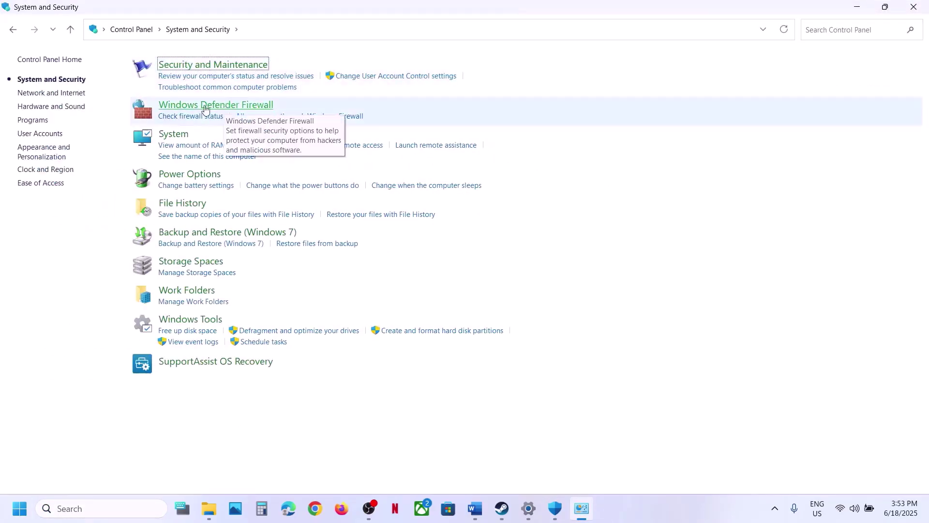
click(216, 104)
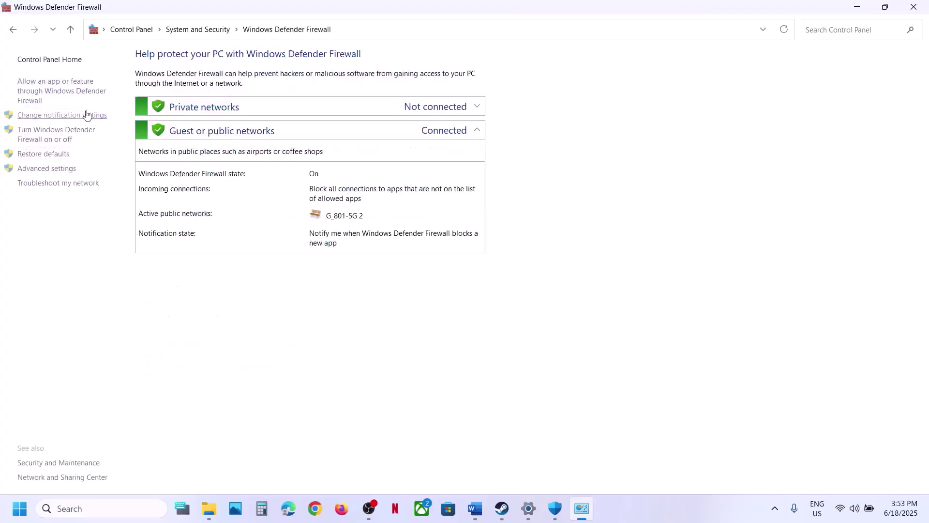
click(71, 90)
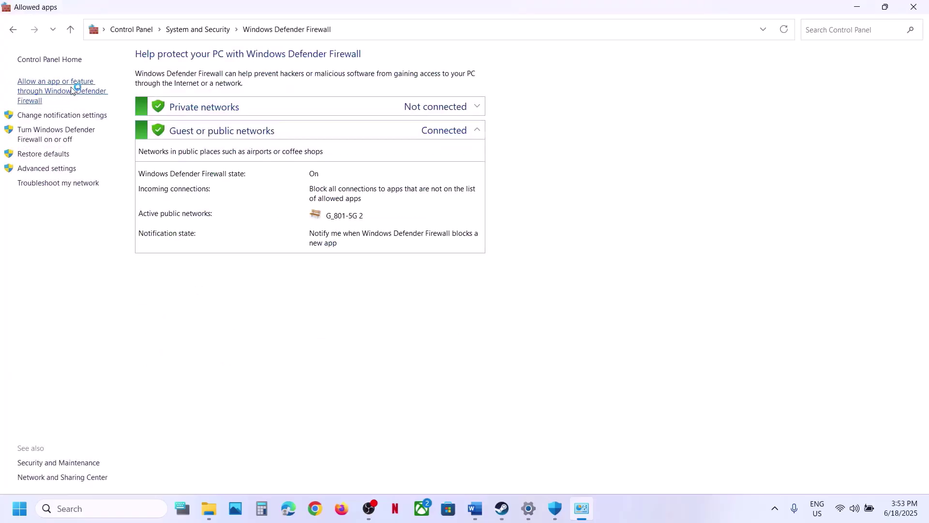
click(601, 90)
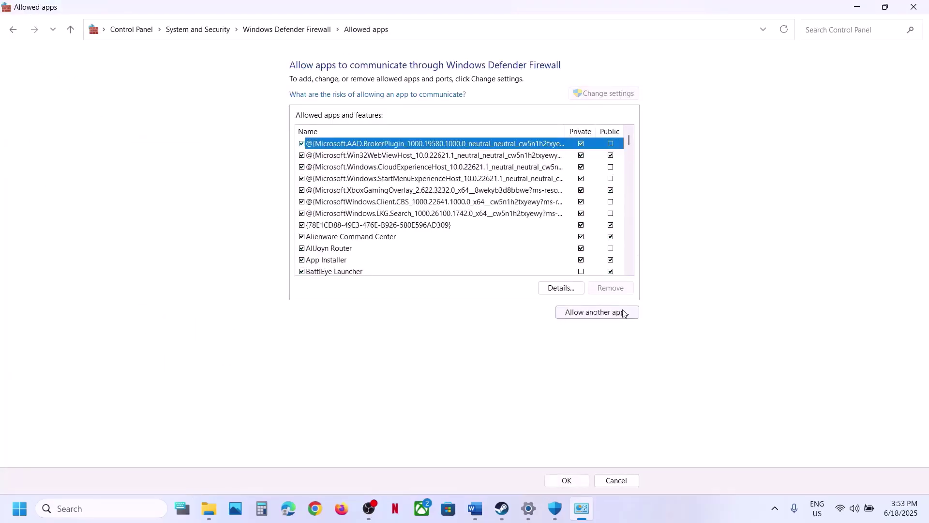
Step: Try adding SCUM_Launcher to the firewall exceptions and dismiss the already-listed error
click(618, 312)
click(558, 311)
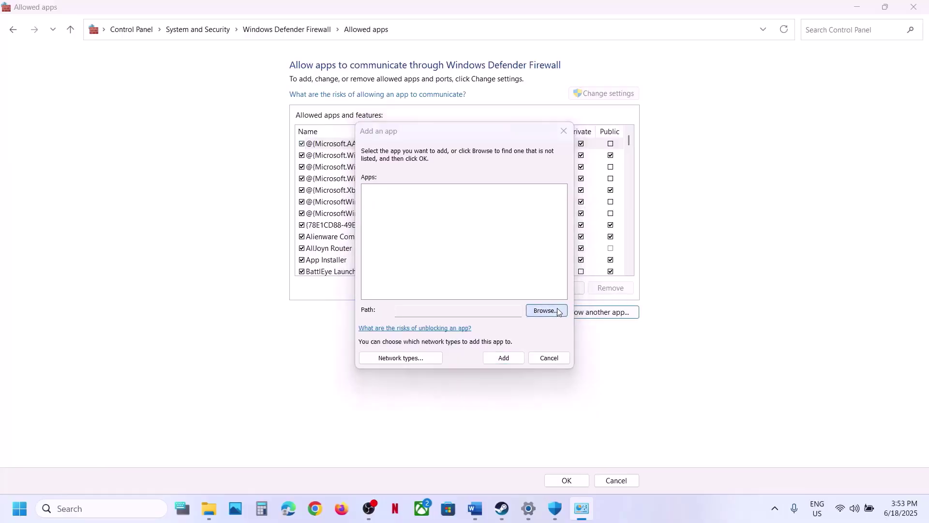
click(531, 181)
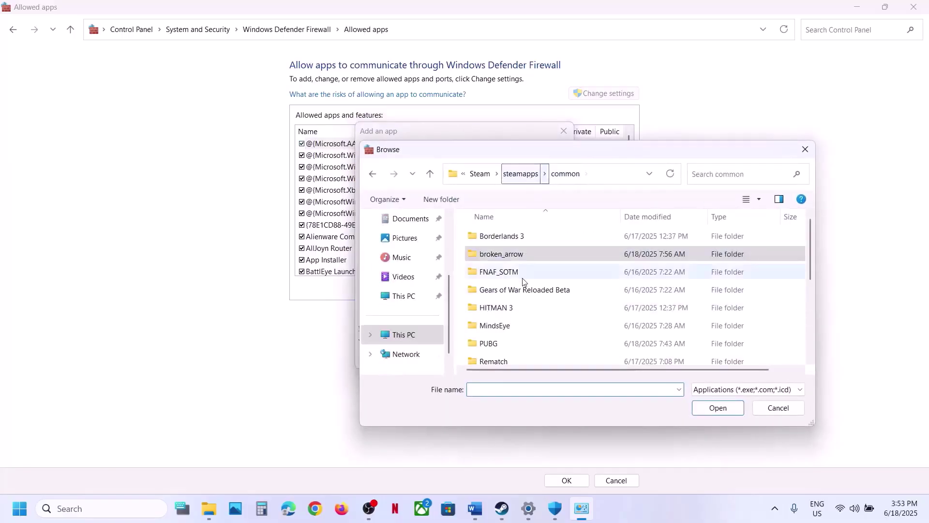
scroll(505, 327, down, 3)
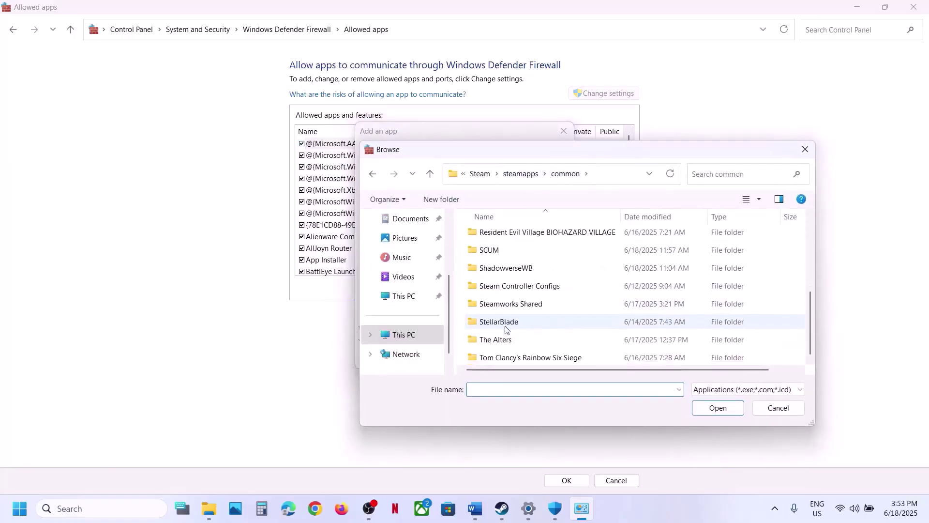
double_click(505, 250)
click(495, 291)
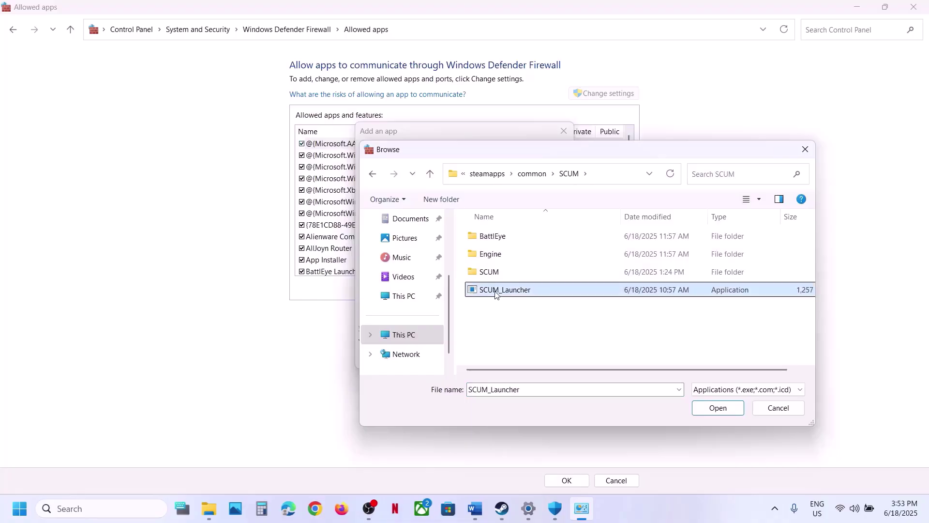
click(716, 408)
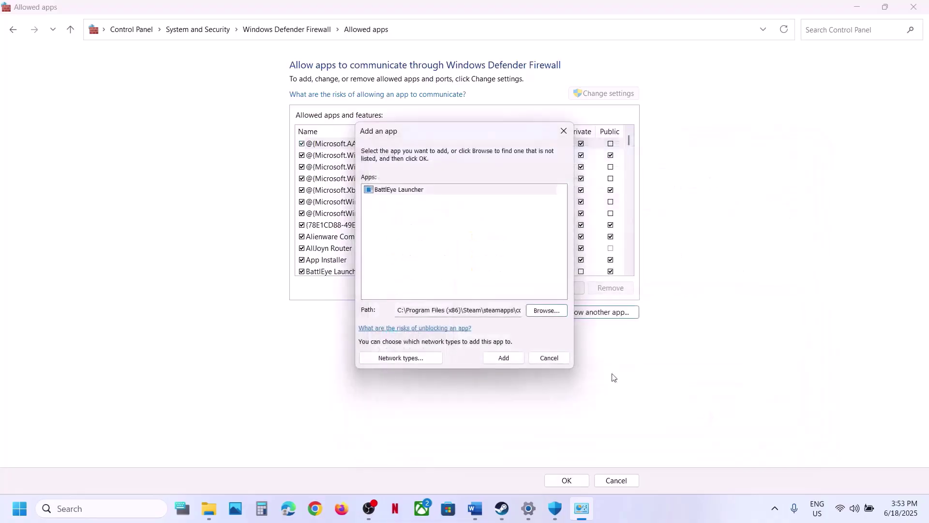
click(517, 356)
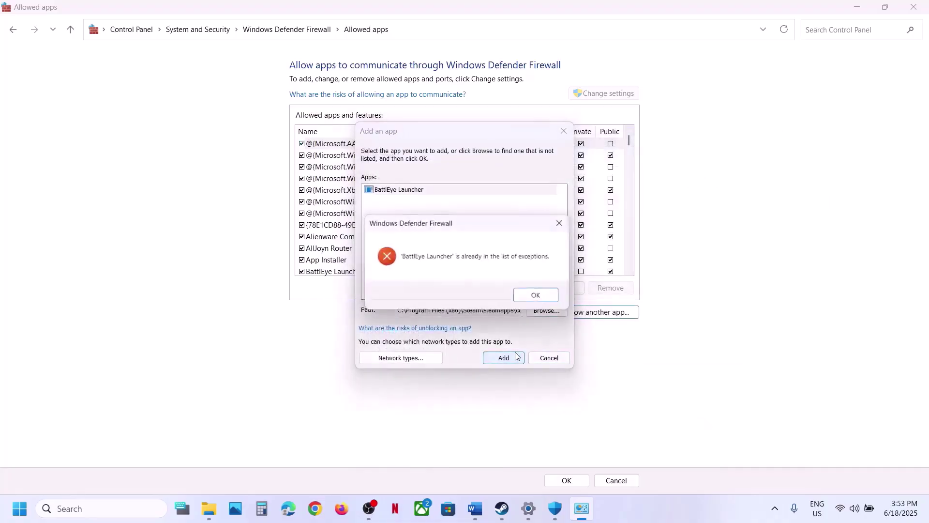
click(546, 297)
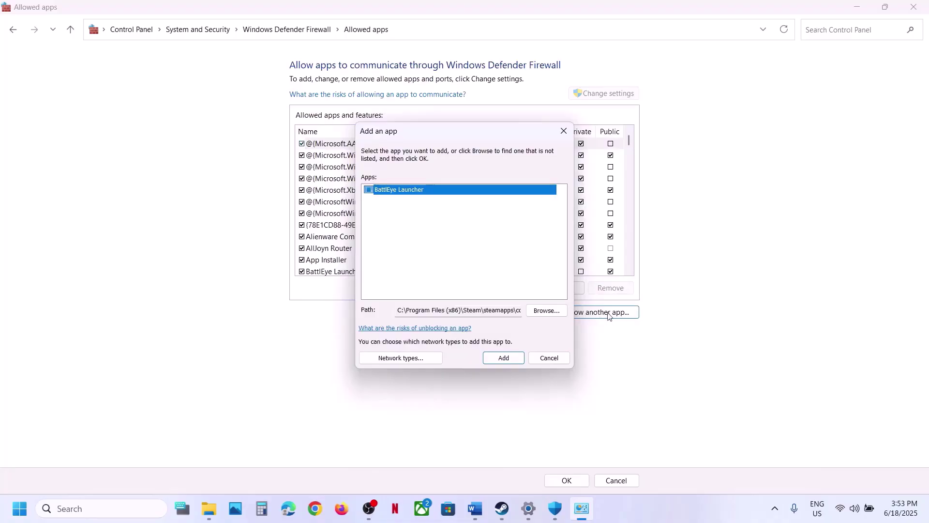
Step: Allow SCUM\Binaries\Win64\SCUM.exe through the firewall
click(547, 310)
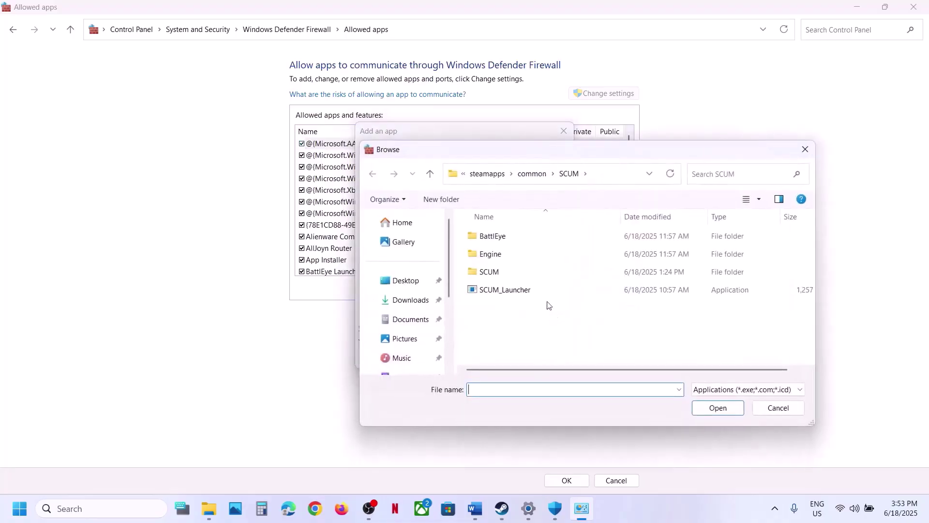
double_click(507, 273)
double_click(498, 242)
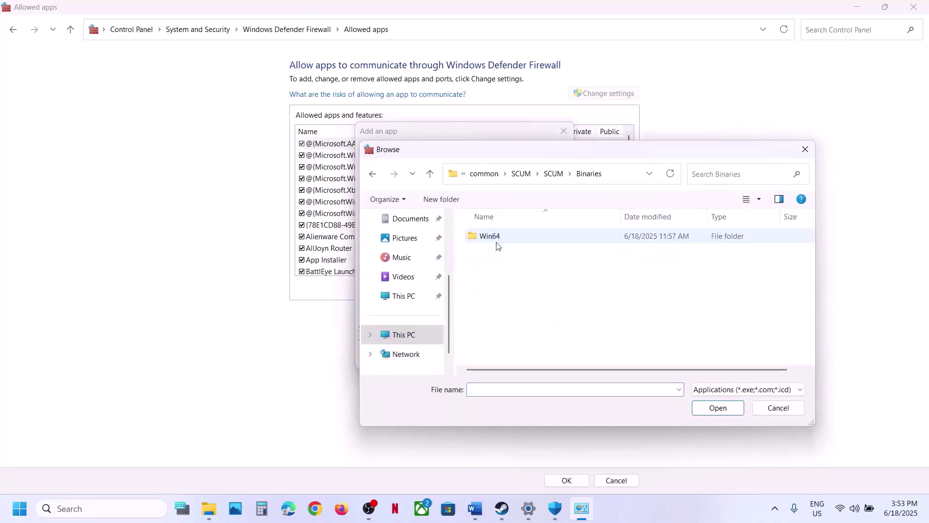
double_click(498, 242)
click(516, 238)
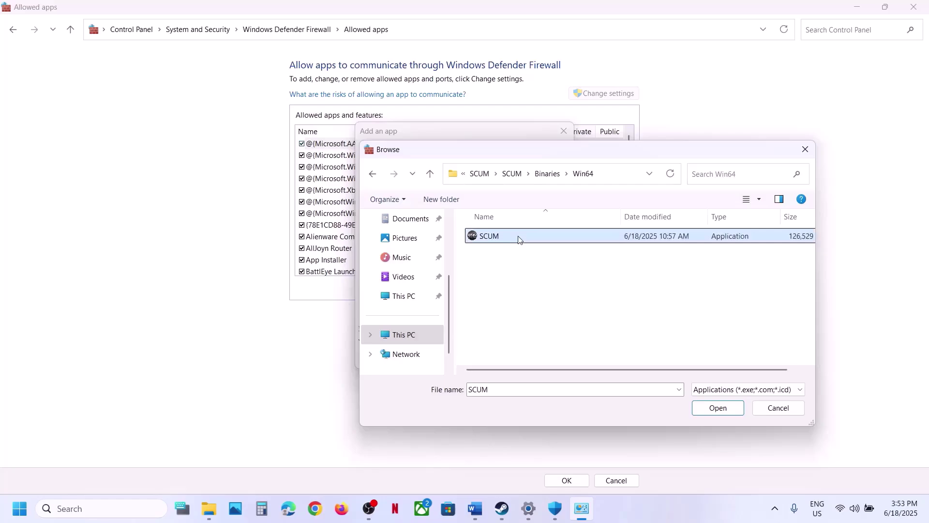
click(713, 415)
click(512, 357)
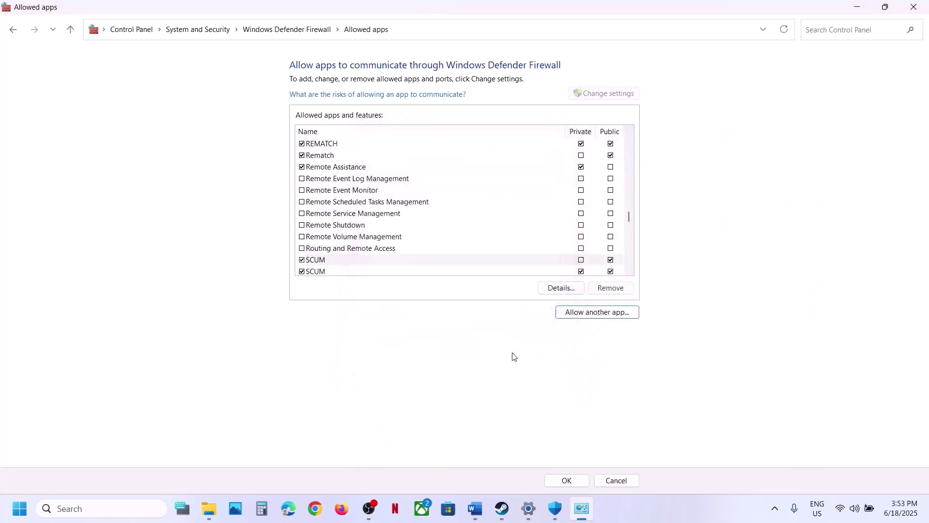
Step: Allow BattlEye\BEService_x64.exe through the firewall
click(604, 314)
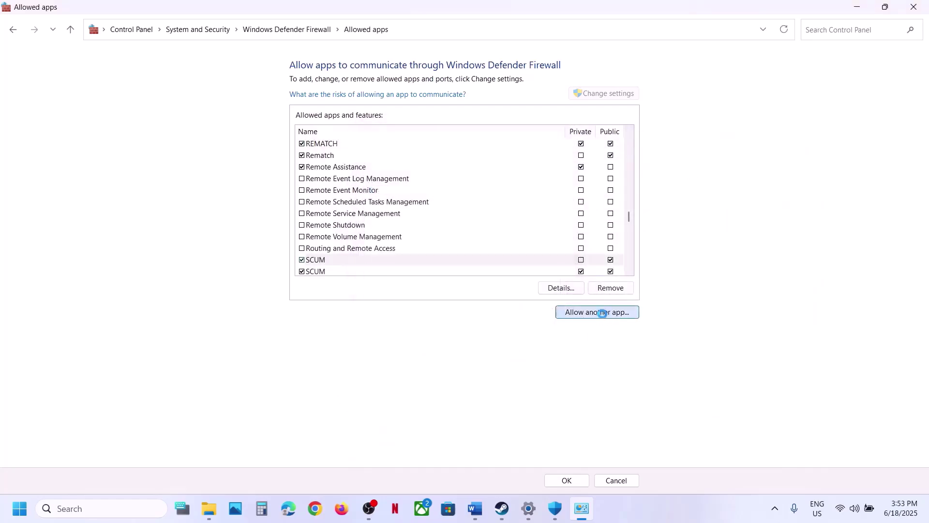
click(560, 310)
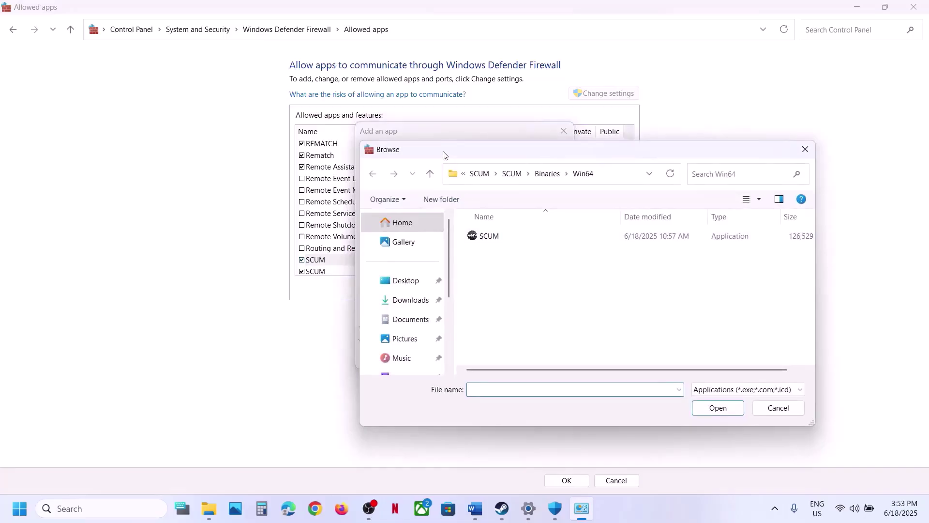
click(430, 174)
click(430, 174)
click(431, 173)
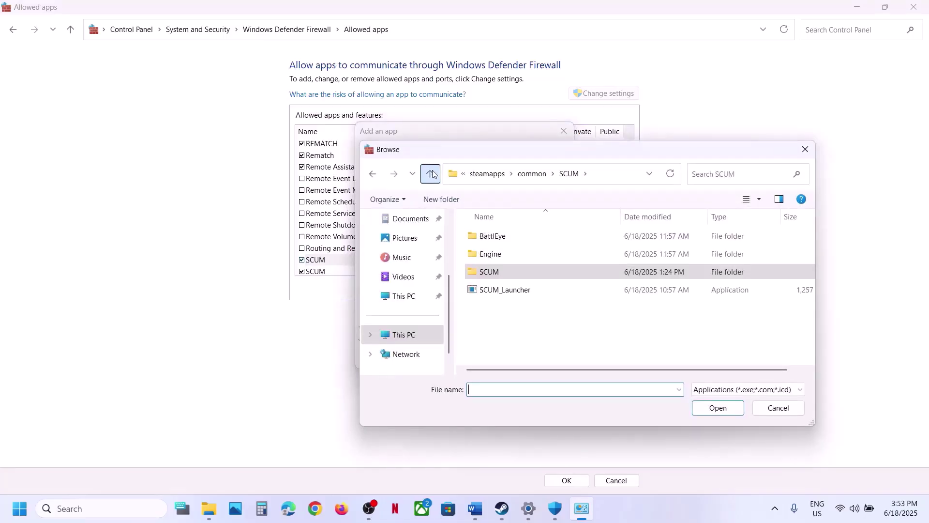
double_click(513, 241)
click(499, 271)
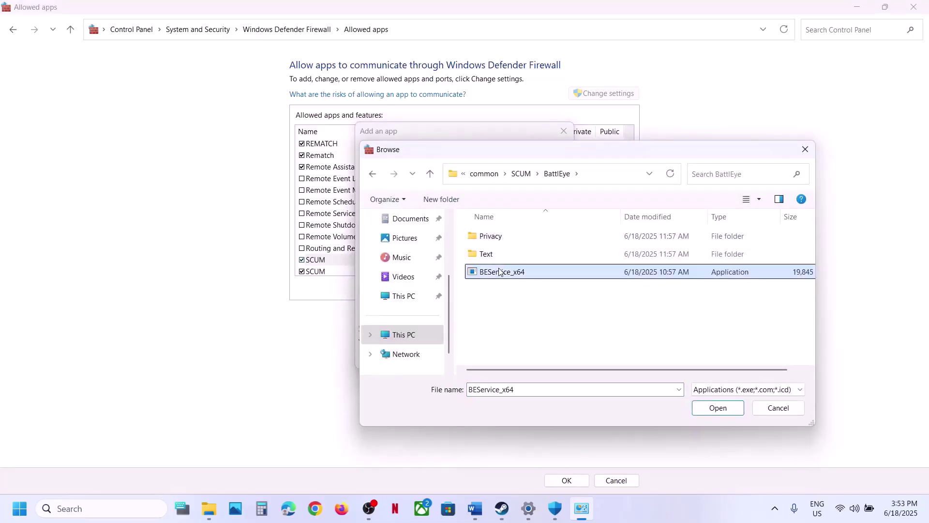
click(734, 406)
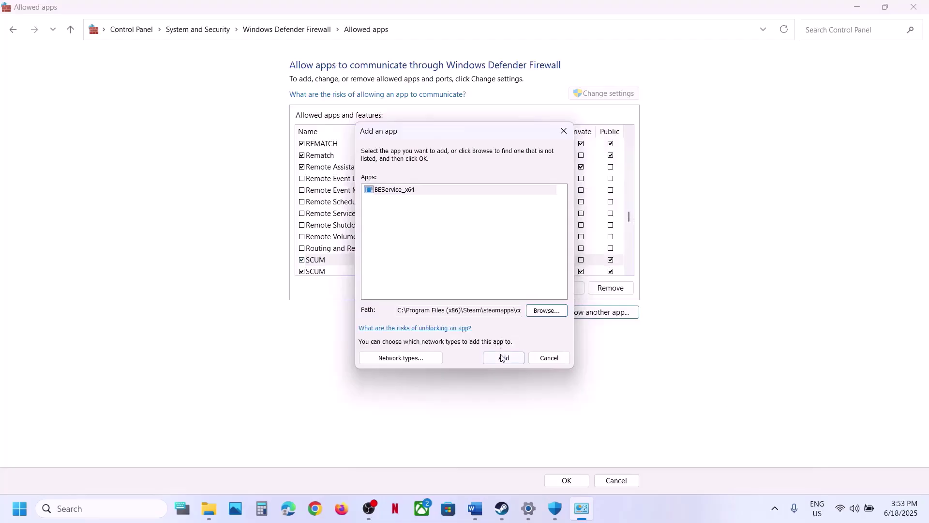
click(502, 358)
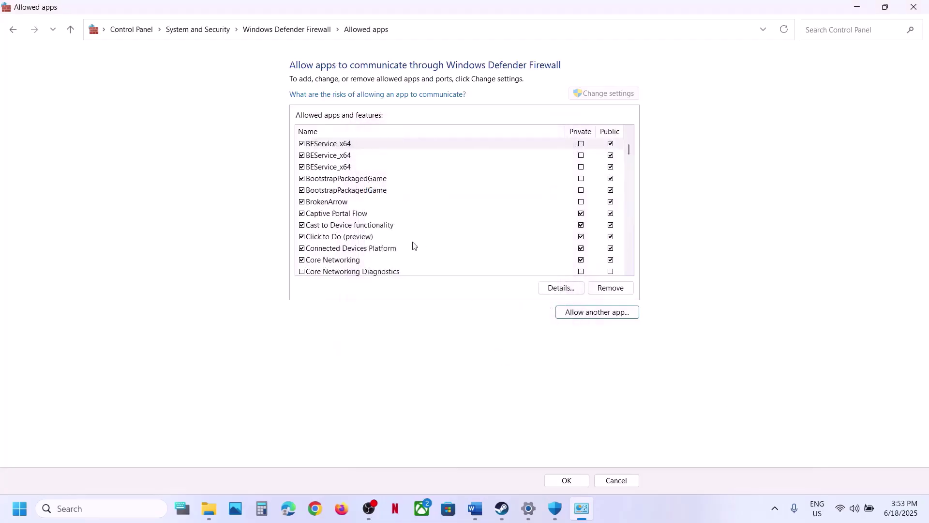
Step: Check the SCUM entries in the allowed apps list and close the window
click(412, 245)
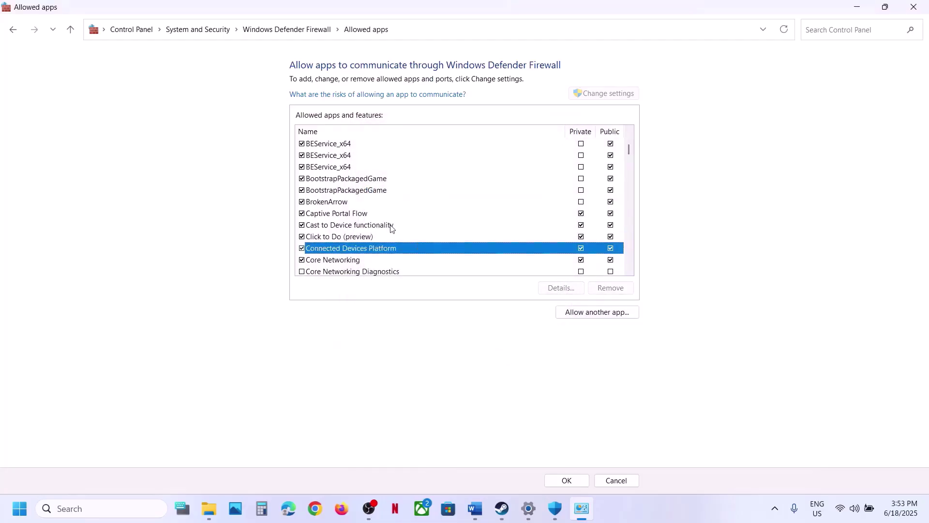
key(s)
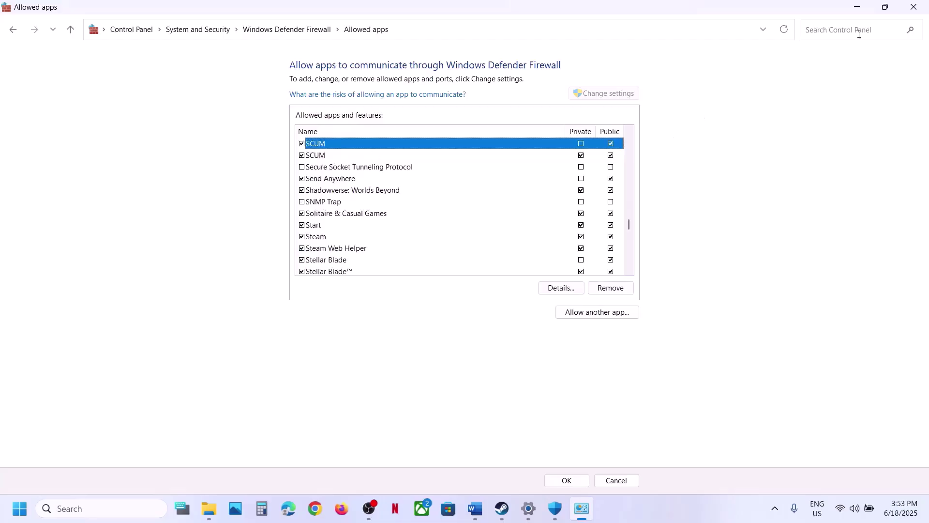
click(914, 7)
Step: Close Windows Security and Settings, and highlight the installation-folder step in the notes document
click(920, 8)
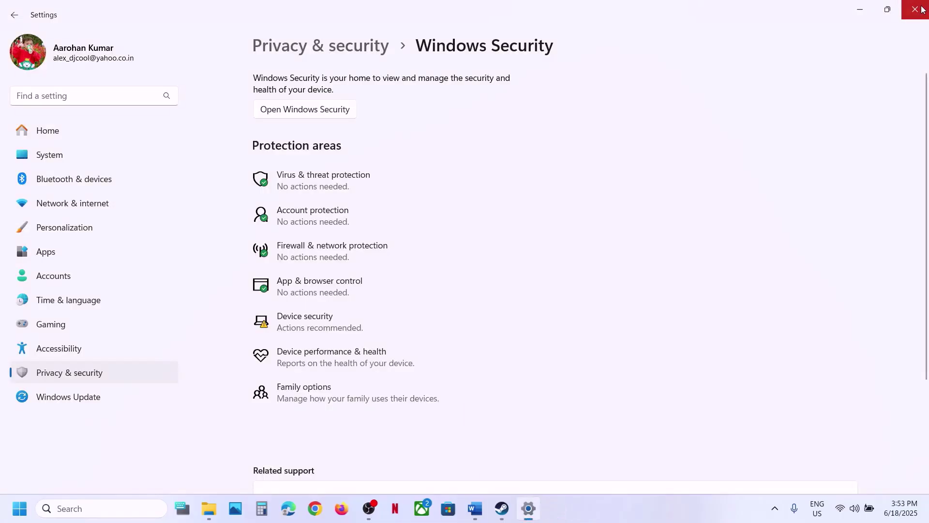
click(921, 9)
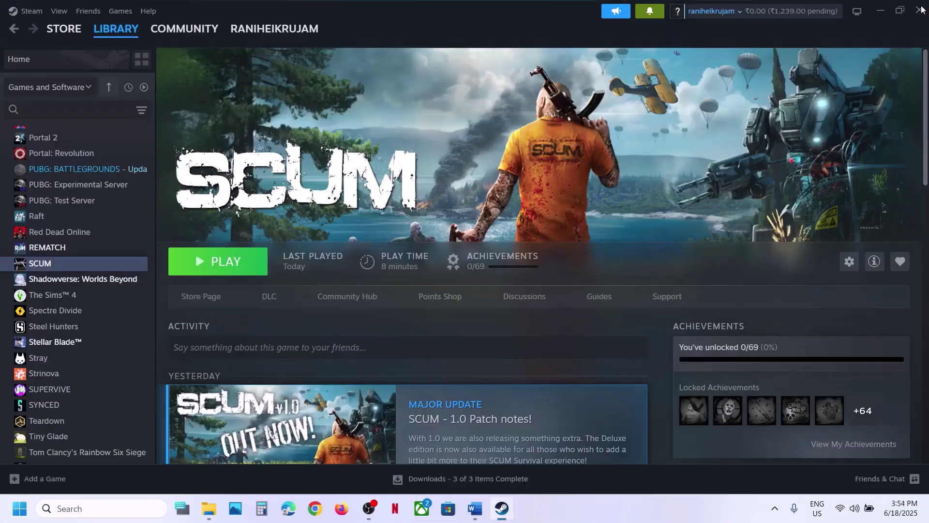
click(475, 507)
scroll(356, 322, down, 3)
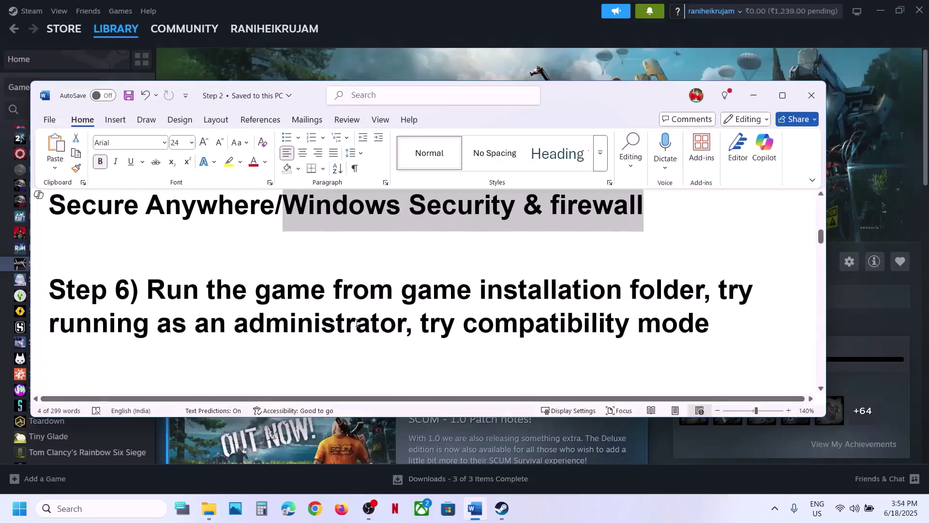
drag(175, 299, 624, 292)
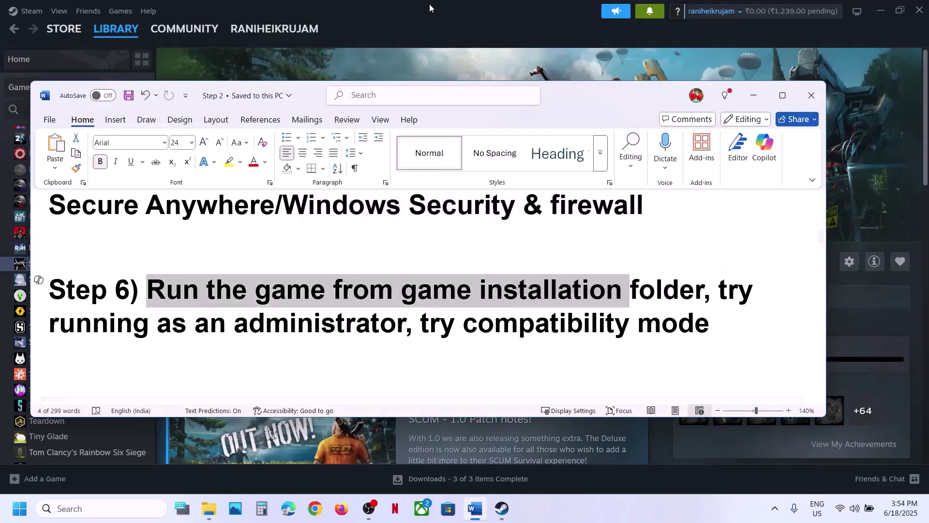
Step: Open SCUM's local files from its Steam library entry via Manage > Browse local files
click(394, 60)
right_click(90, 264)
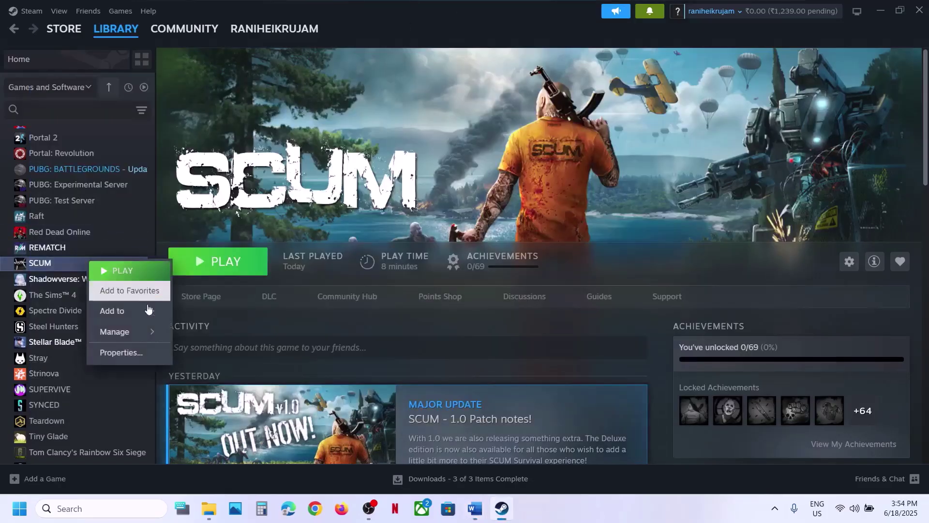
mouse_move(128, 331)
click(216, 353)
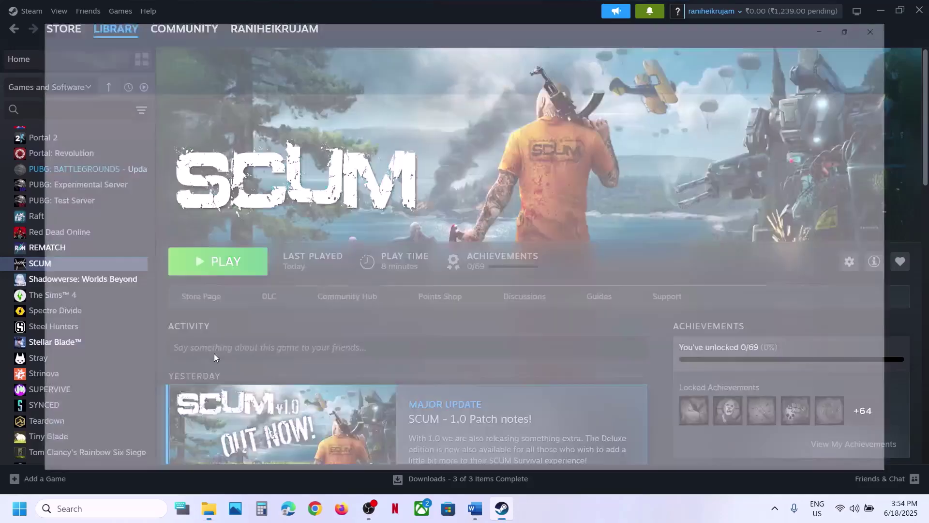
Step: Tick Run this program as an administrator on SCUM\Binaries\Win64\SCUM.exe's Compatibility tab and apply
double_click(127, 141)
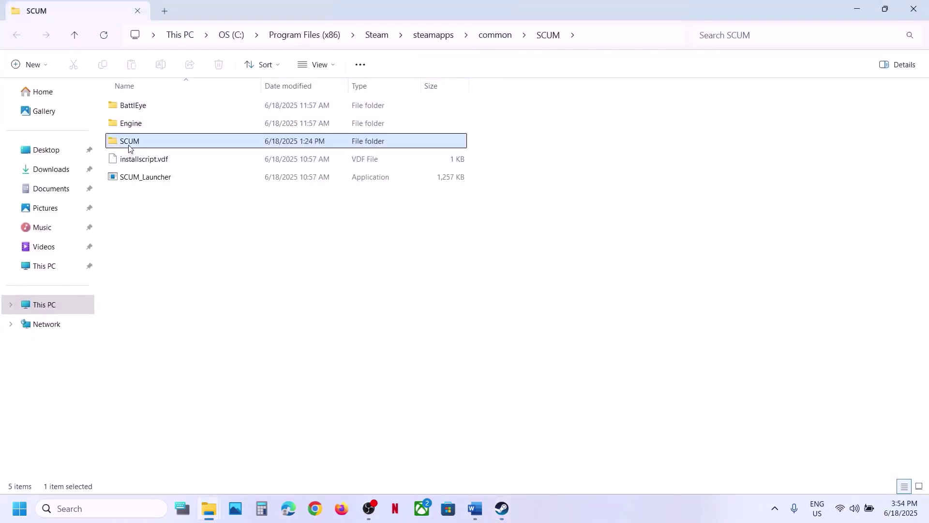
click(132, 107)
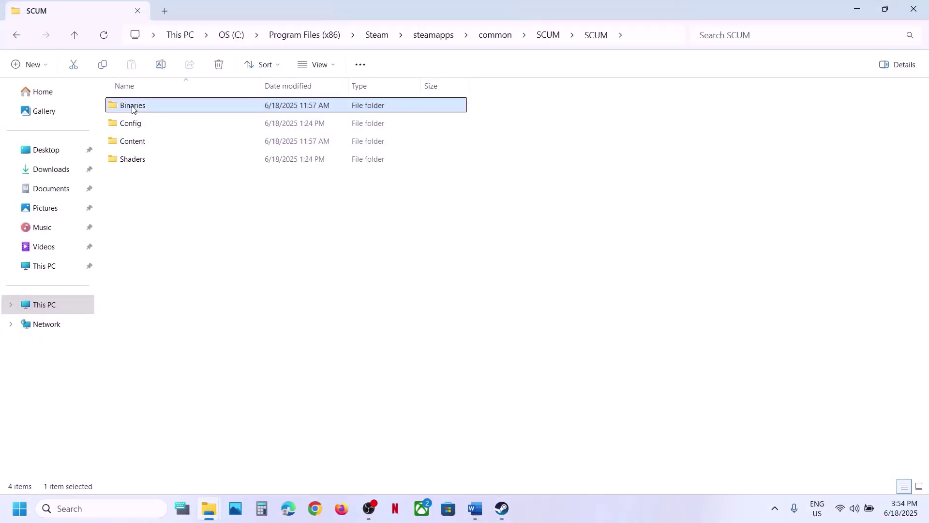
double_click(132, 108)
double_click(158, 106)
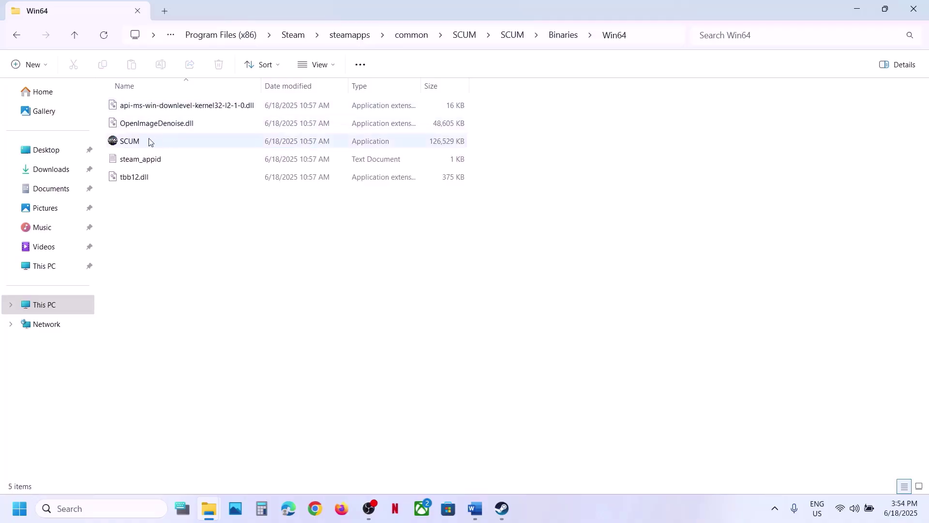
click(164, 140)
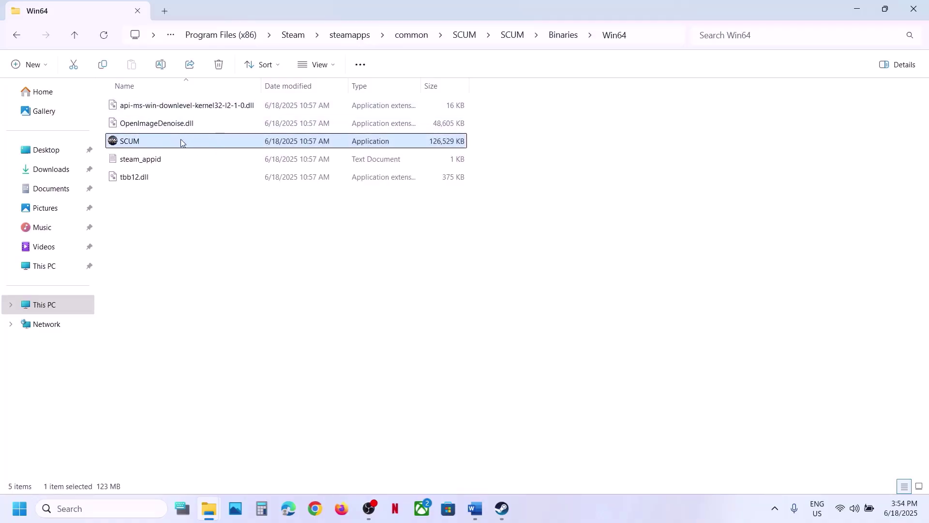
right_click(204, 139)
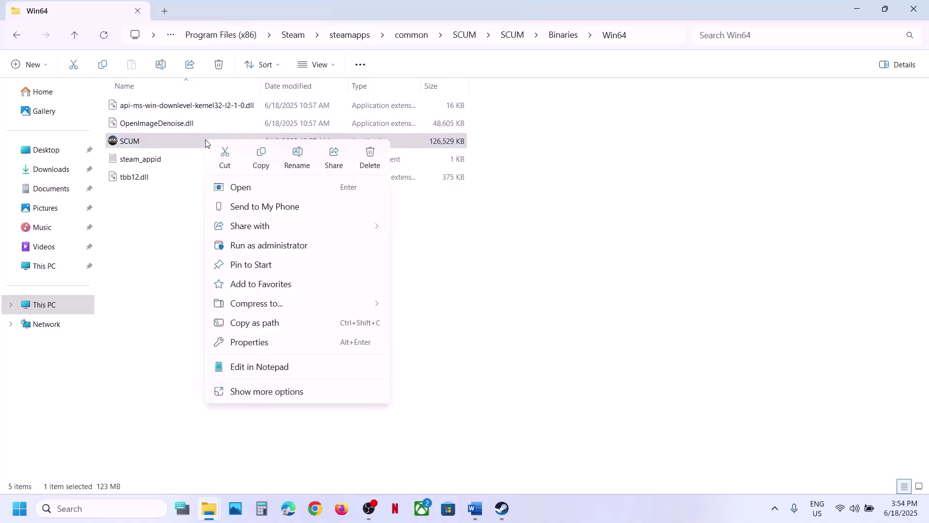
click(253, 343)
click(327, 184)
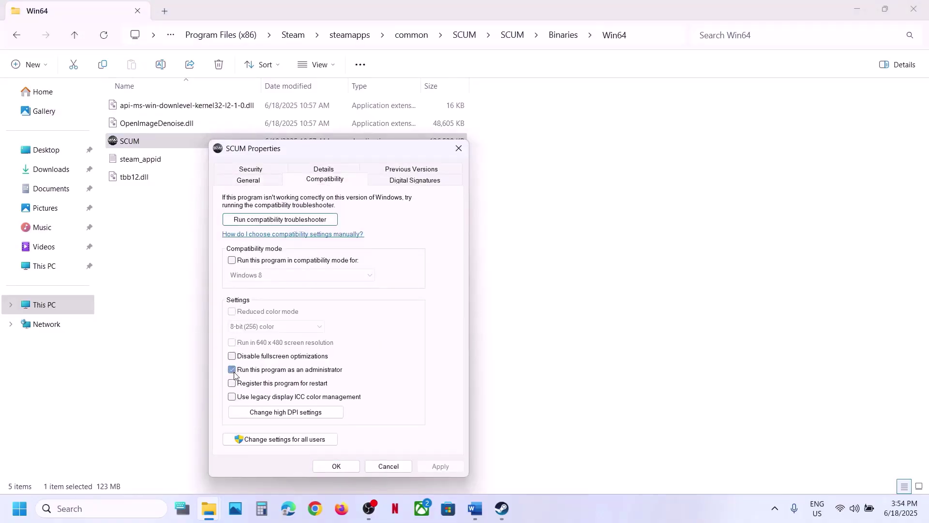
click(440, 466)
click(337, 466)
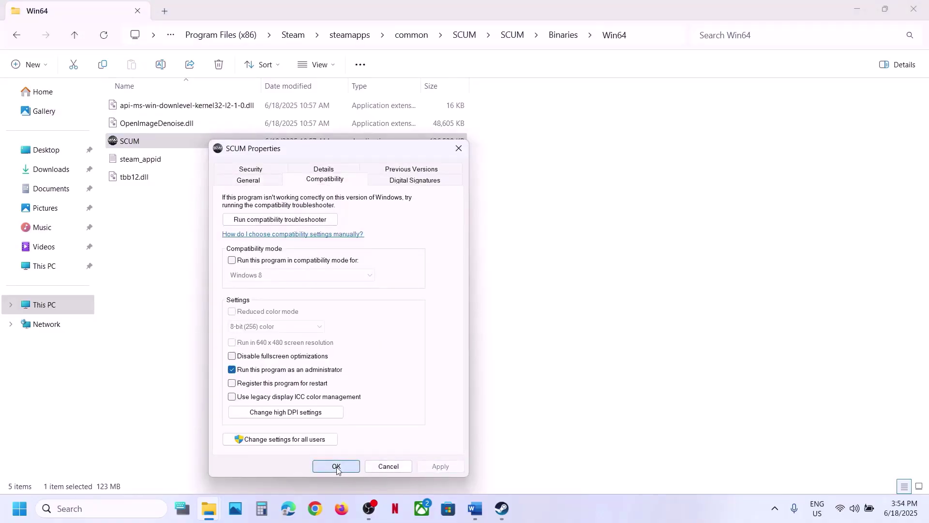
Step: Set SCUM.exe's compatibility mode to Windows 7 and apply it
right_click(164, 145)
click(232, 344)
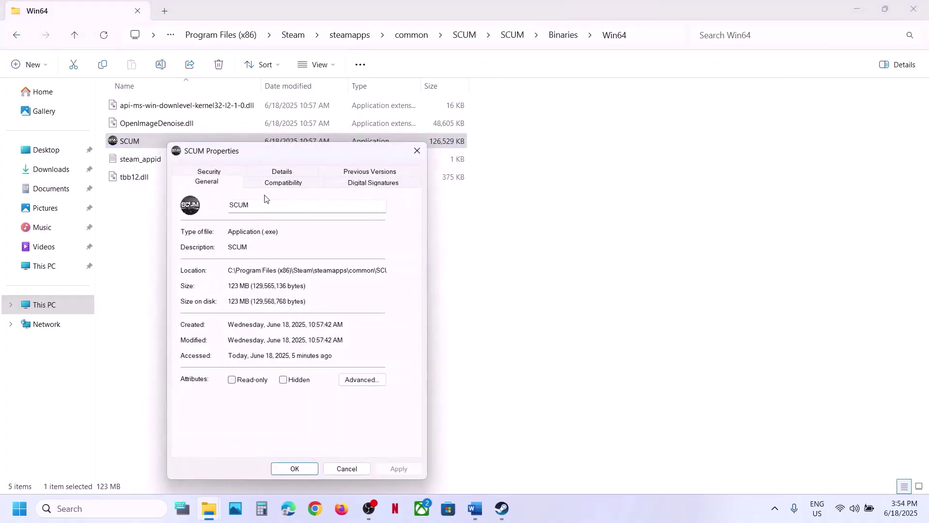
click(284, 176)
click(284, 172)
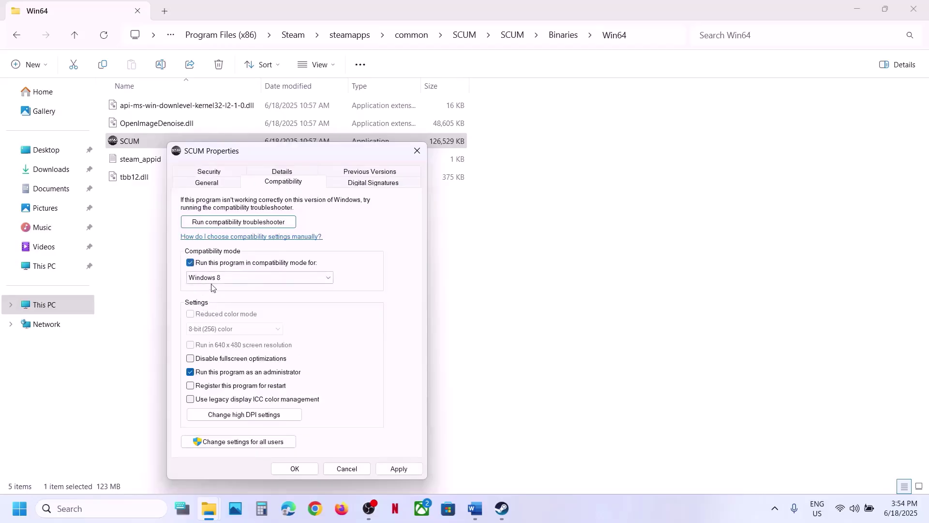
click(396, 467)
click(288, 277)
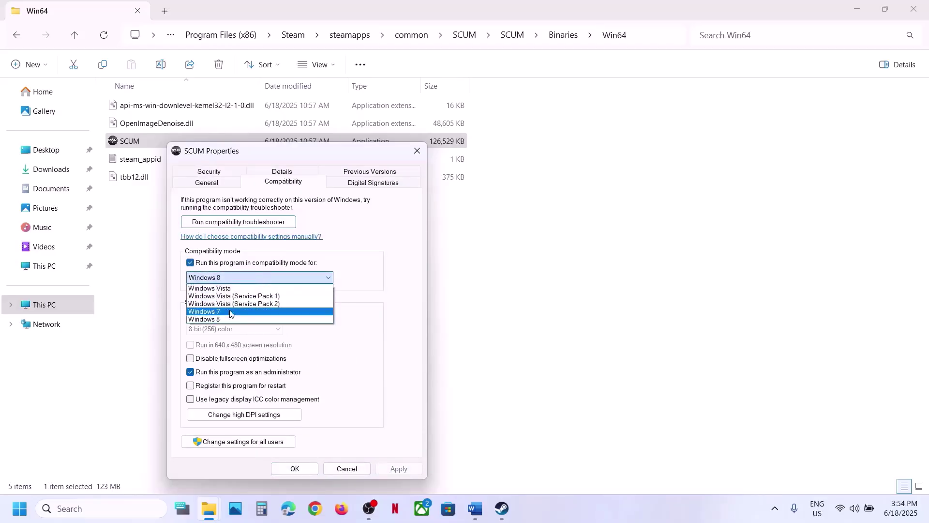
click(230, 312)
click(398, 467)
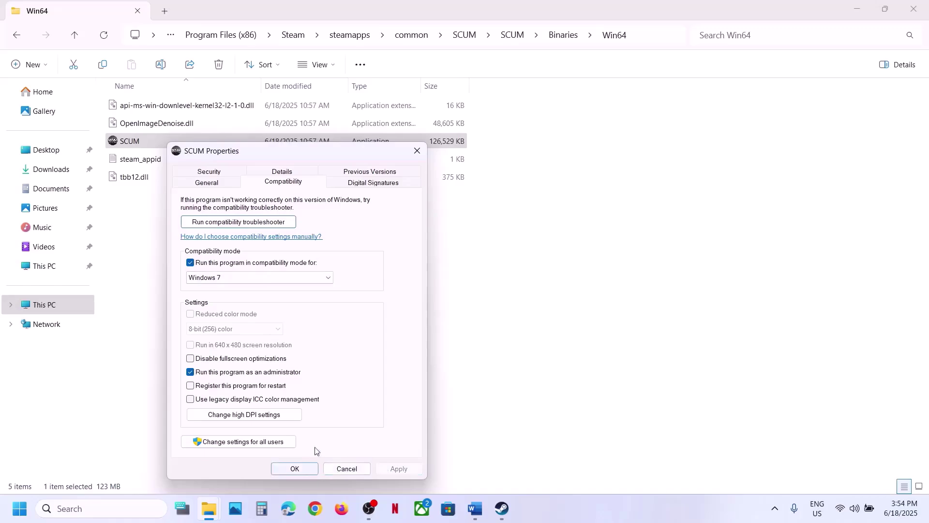
click(227, 278)
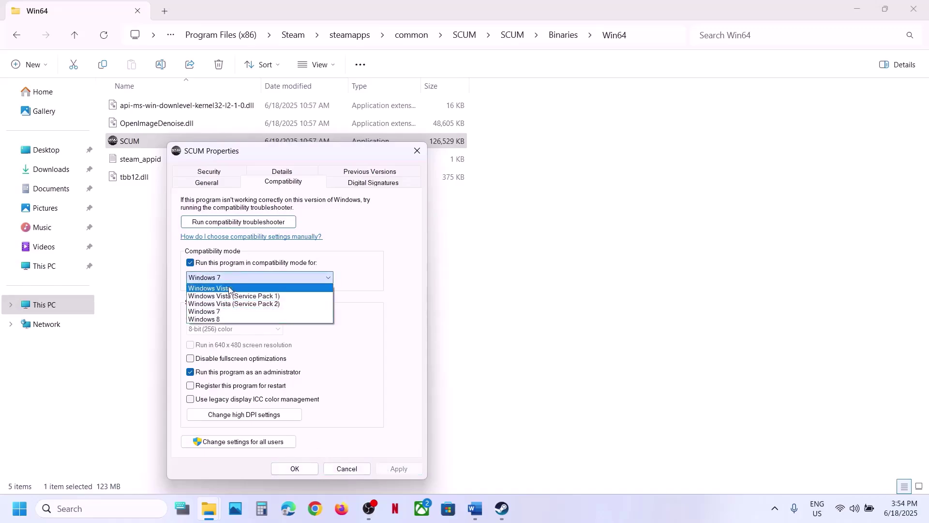
click(184, 322)
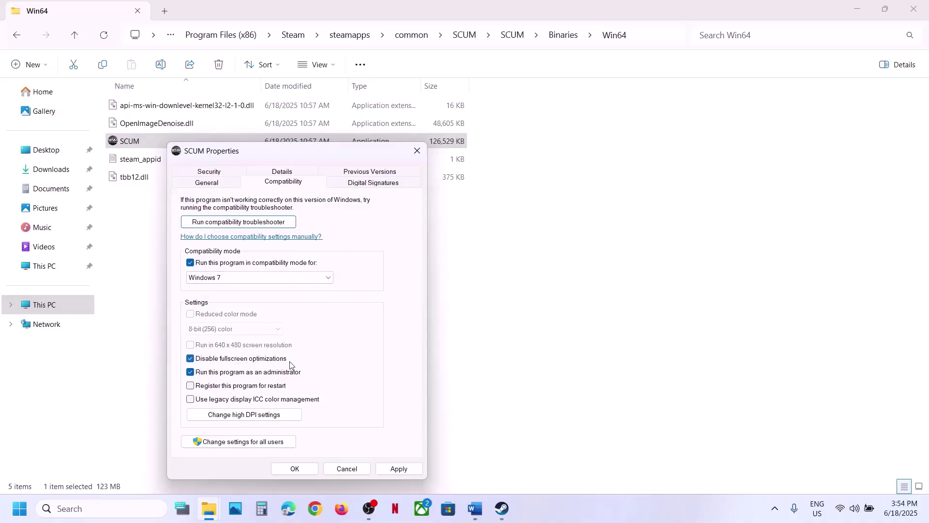
click(413, 472)
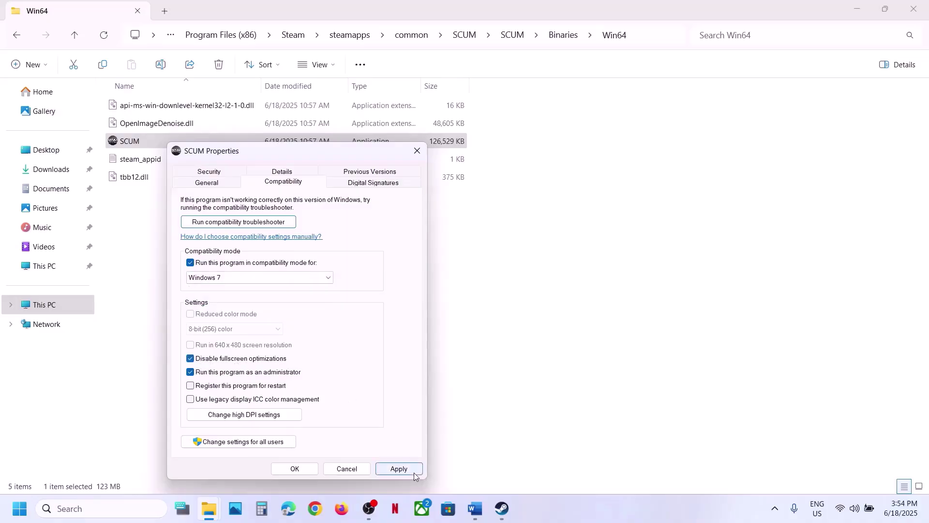
click(301, 471)
Step: Turn compatibility mode off again for SCUM.exe and close the Win64 window
right_click(152, 144)
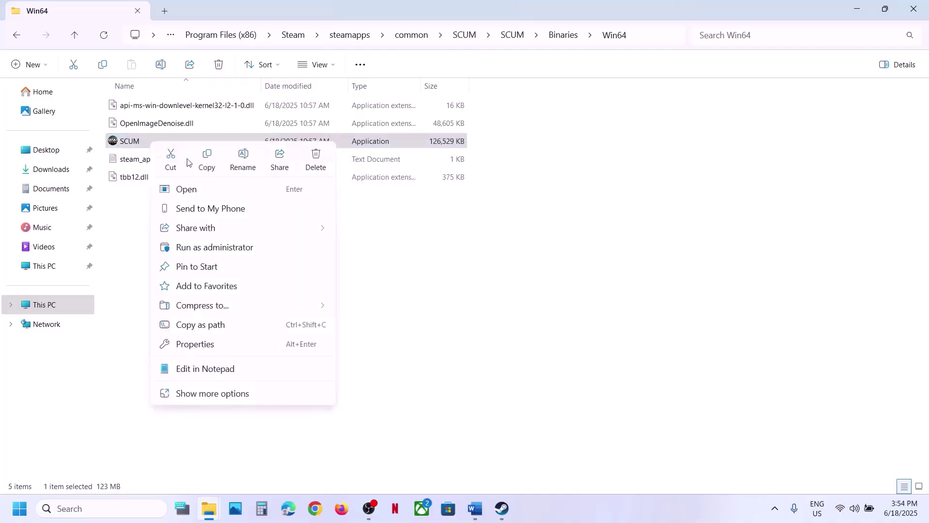
click(231, 345)
click(264, 187)
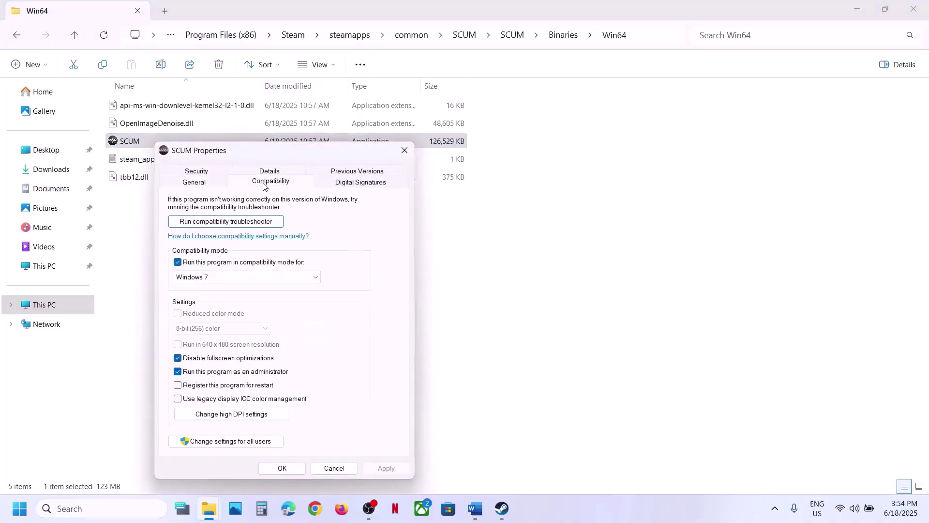
click(178, 262)
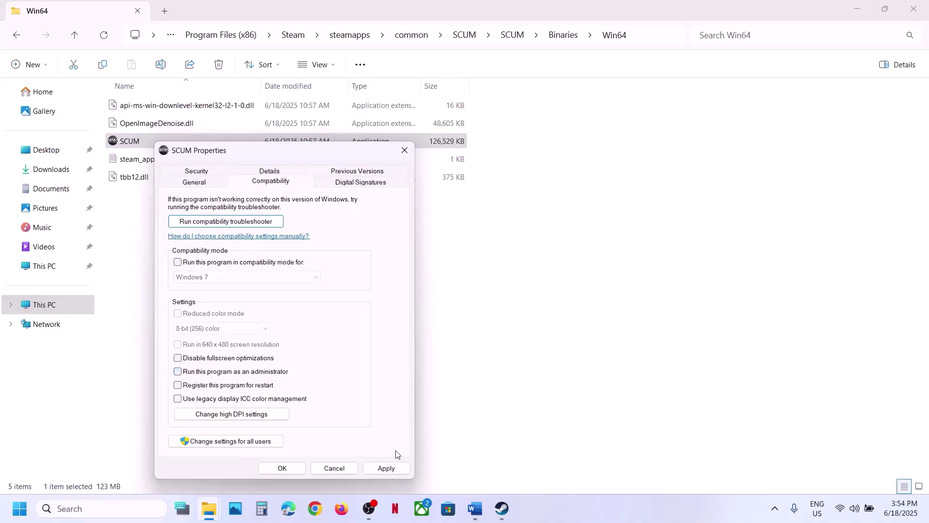
click(386, 468)
click(282, 468)
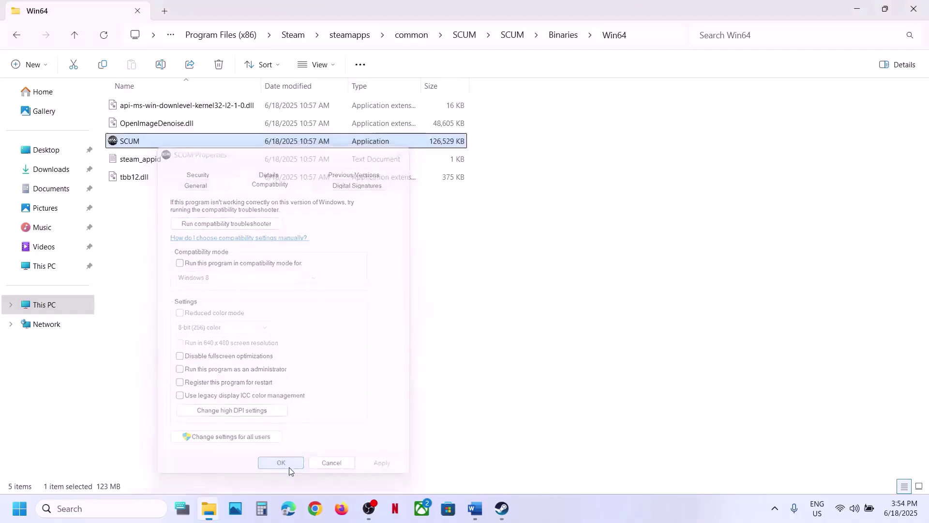
click(924, 8)
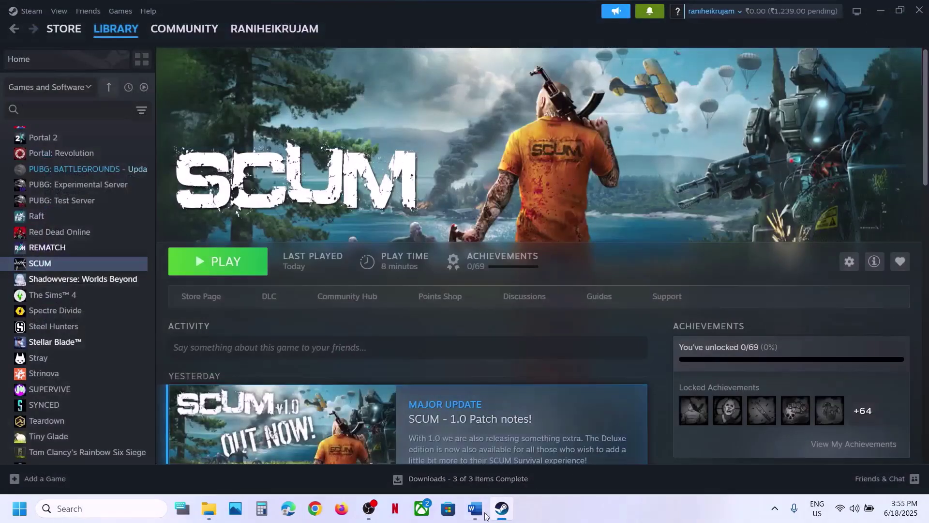
click(482, 513)
scroll(309, 332, down, 3)
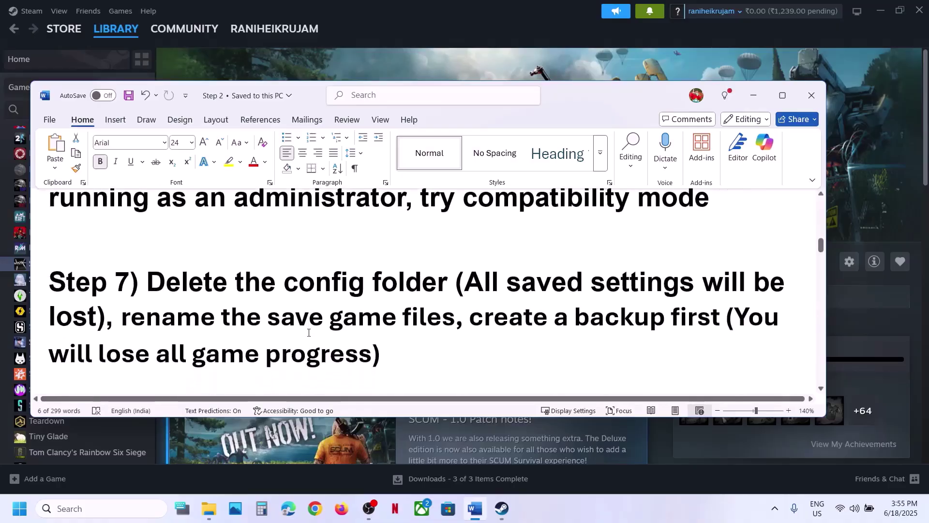
drag(147, 282, 101, 323)
click(470, 283)
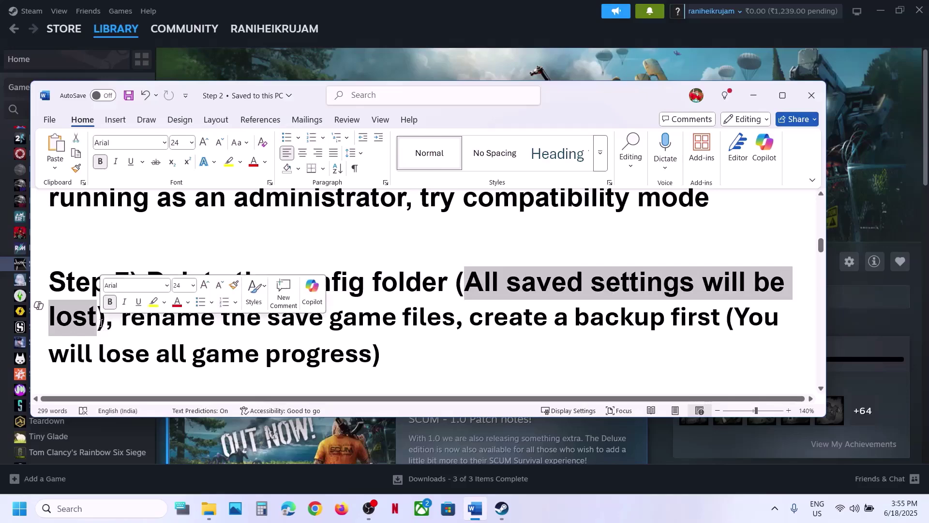
click(370, 63)
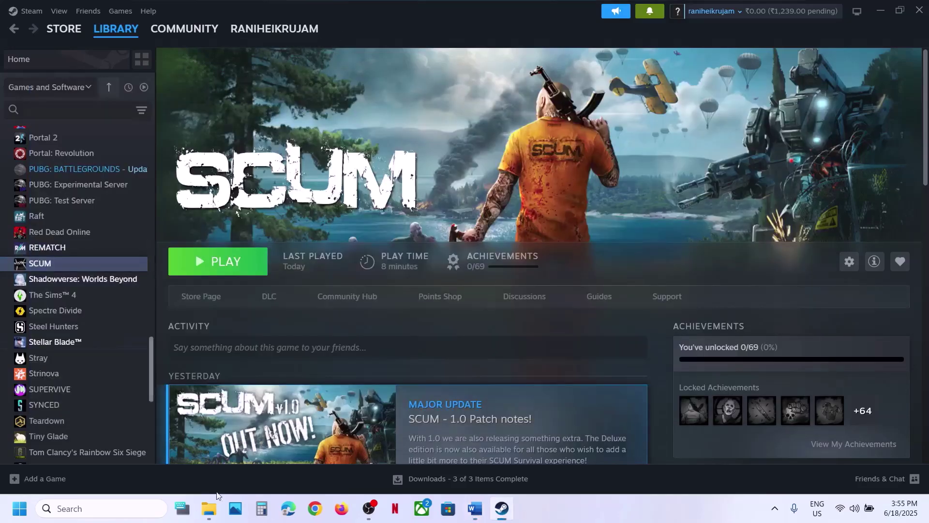
Step: Browse to C:\Users\Test and turn on hidden items in the View menu
mouse_move(216, 519)
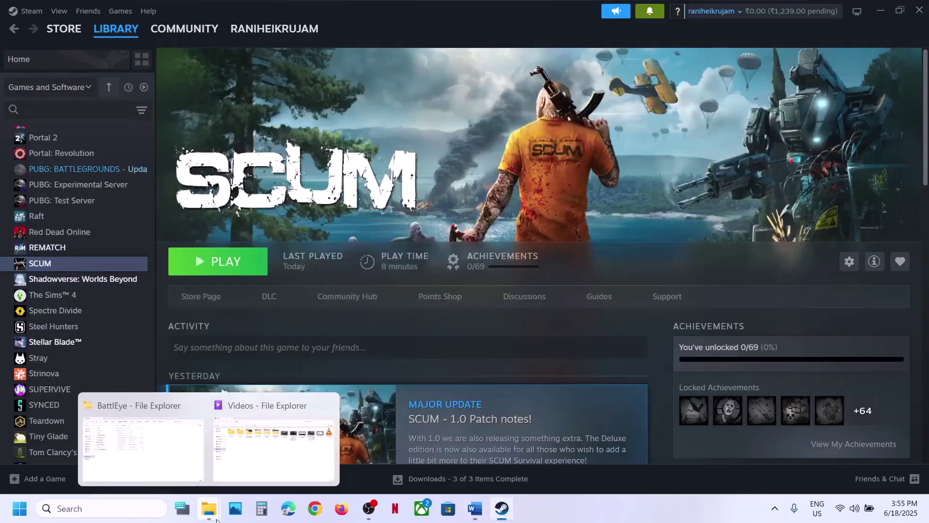
click(249, 467)
click(44, 308)
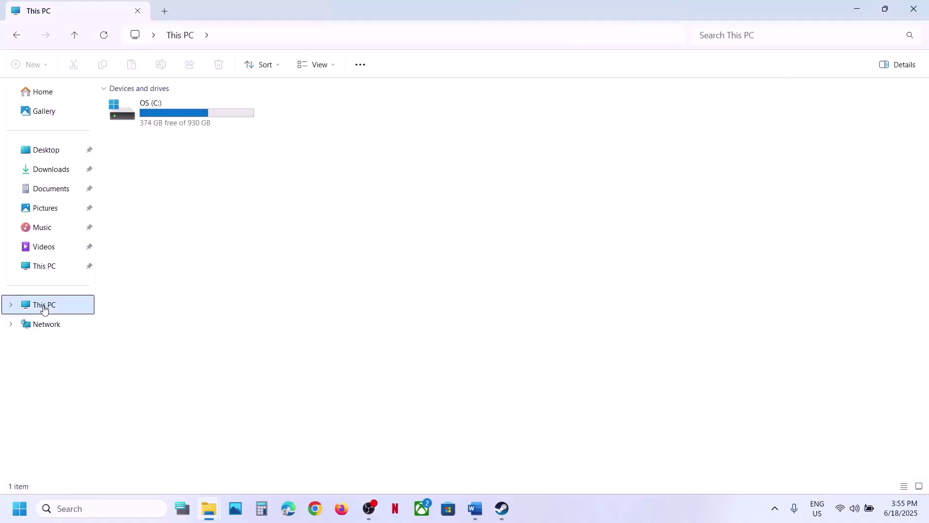
double_click(160, 123)
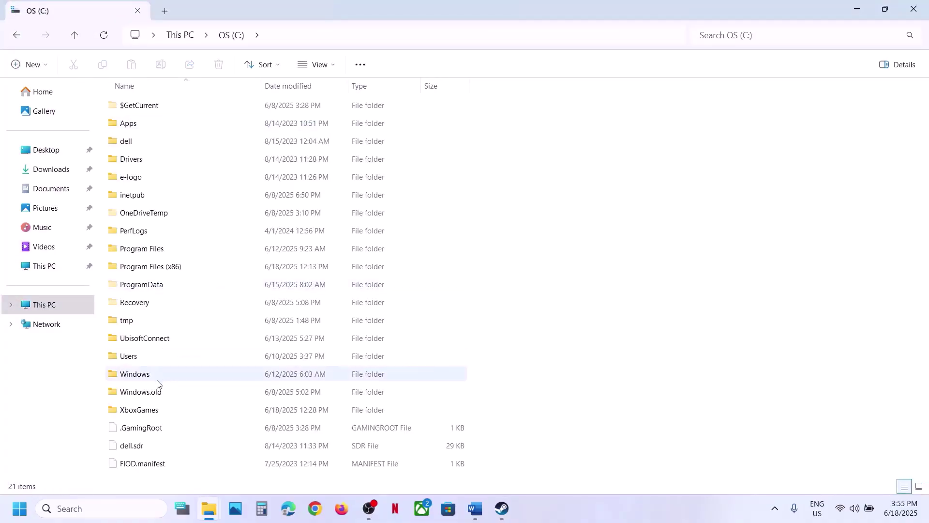
double_click(145, 358)
click(148, 107)
double_click(148, 107)
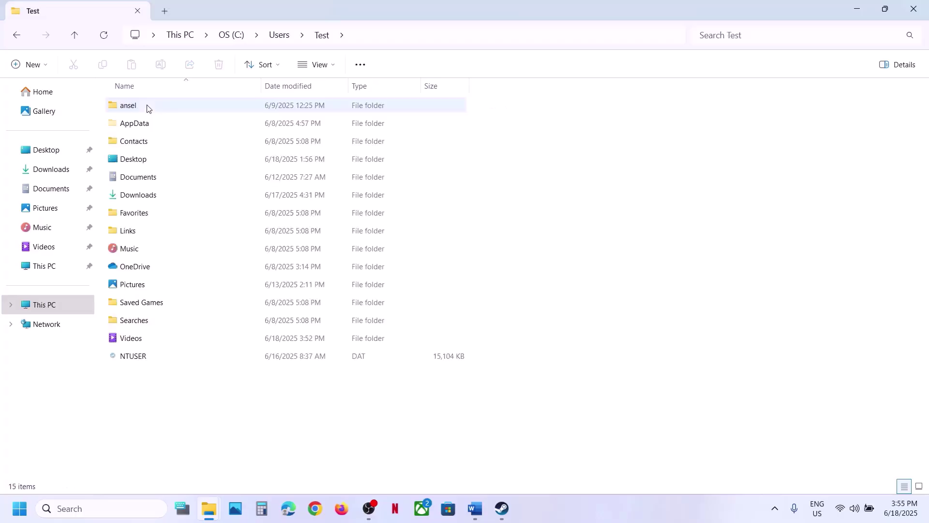
click(143, 123)
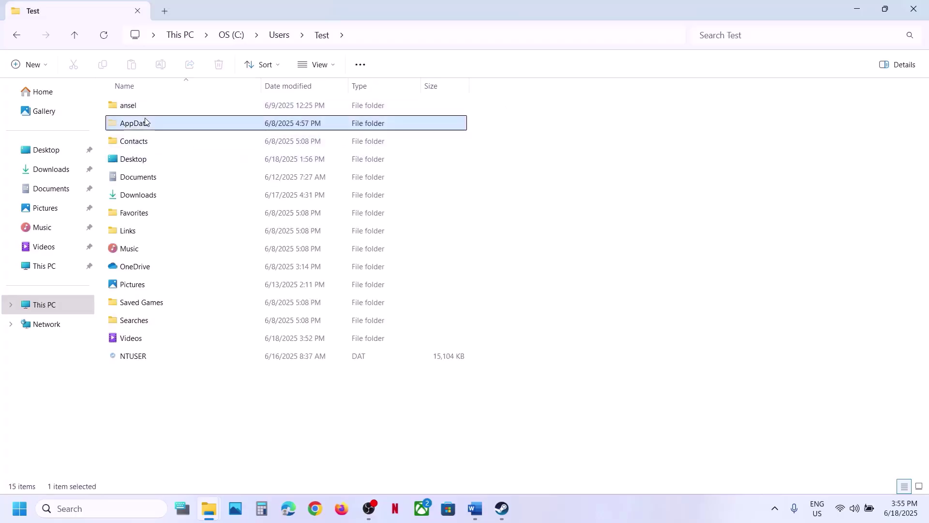
click(337, 68)
mouse_move(342, 290)
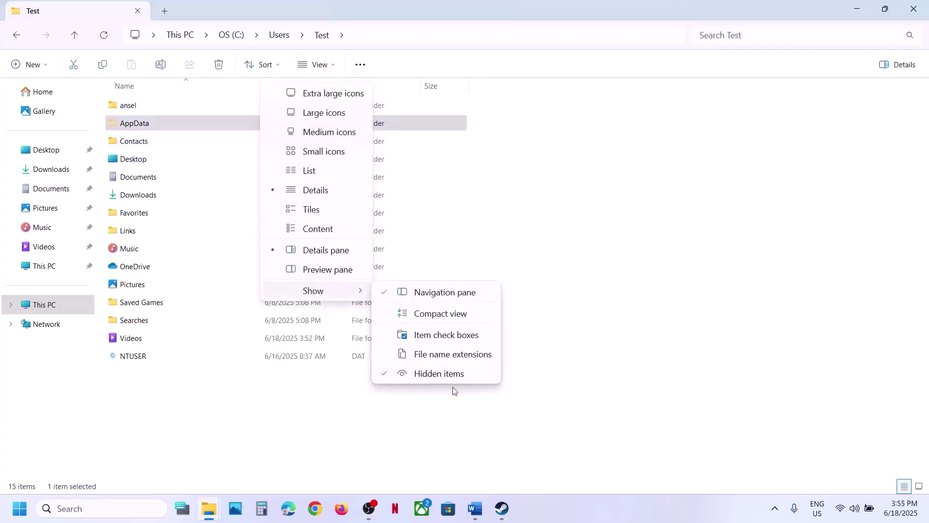
Step: Open AppData\Local\SCUM\Saved and bring up the Config folder's context menu
double_click(162, 127)
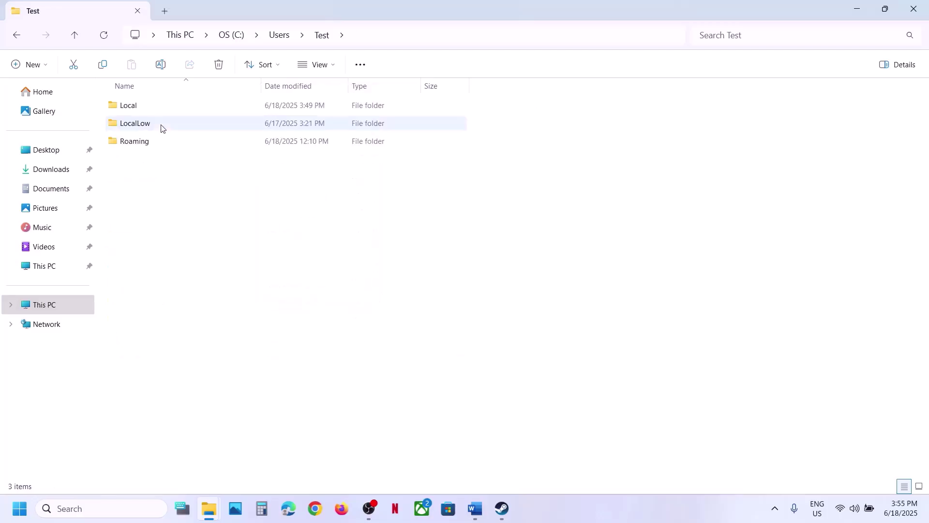
double_click(148, 107)
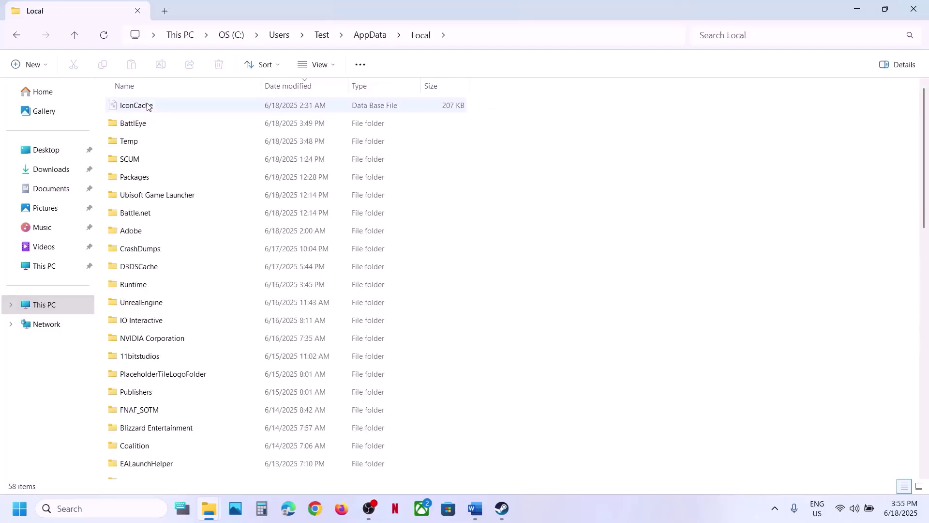
double_click(143, 159)
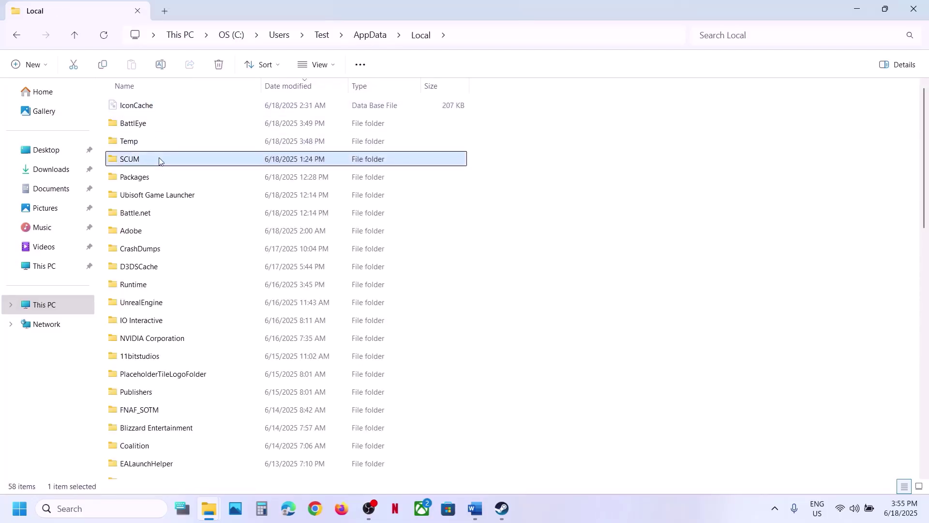
double_click(138, 105)
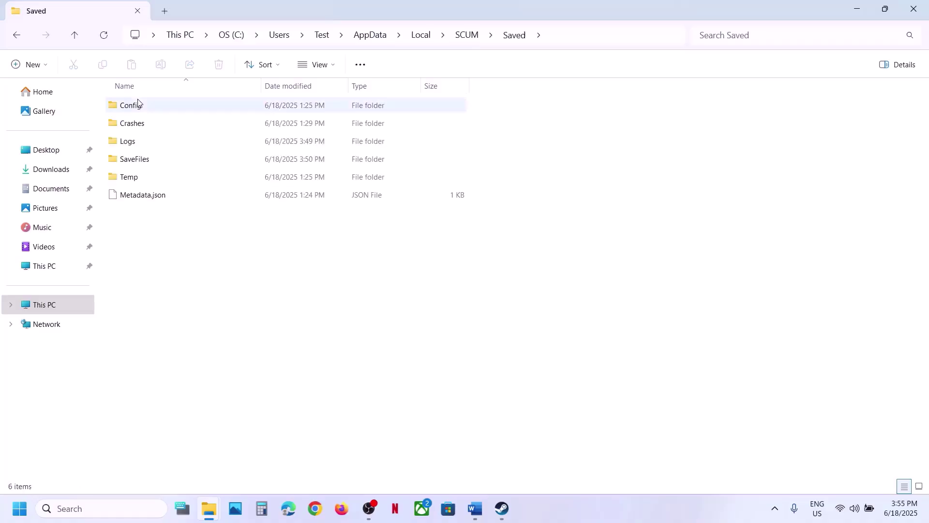
click(153, 111)
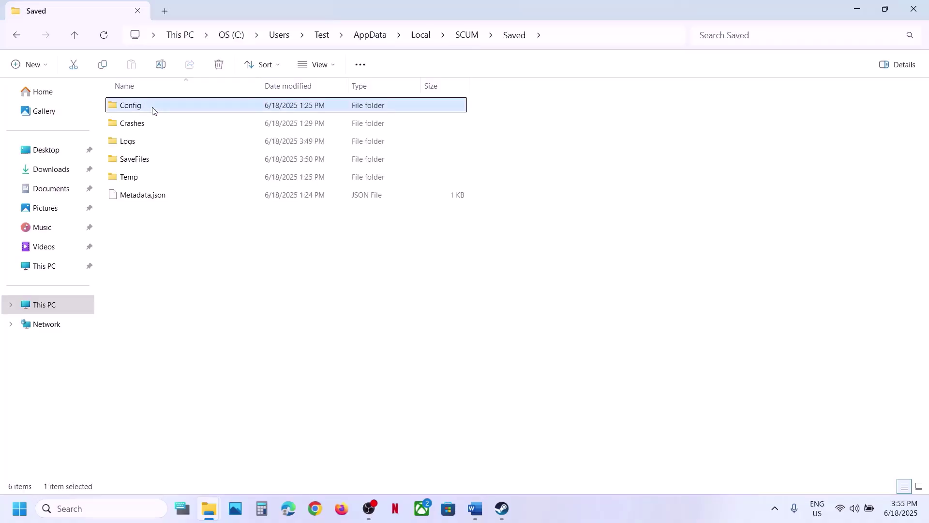
right_click(152, 111)
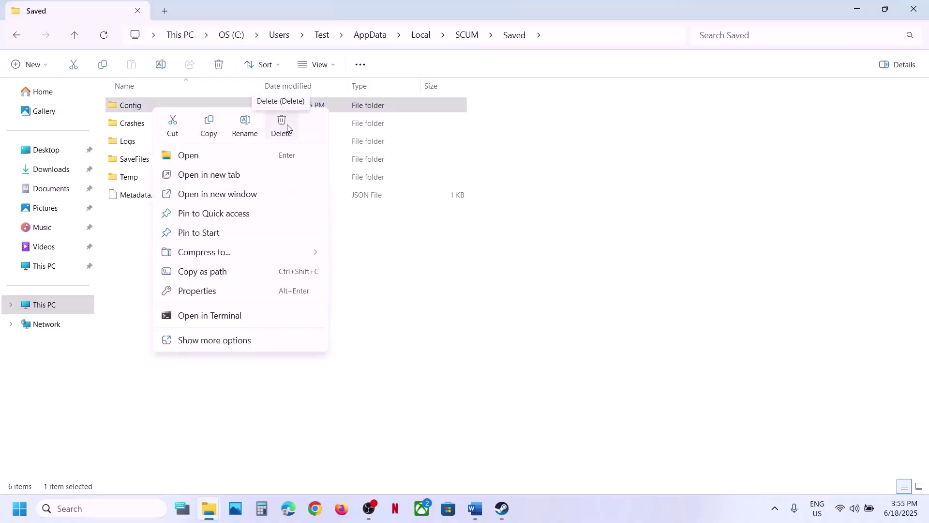
click(502, 508)
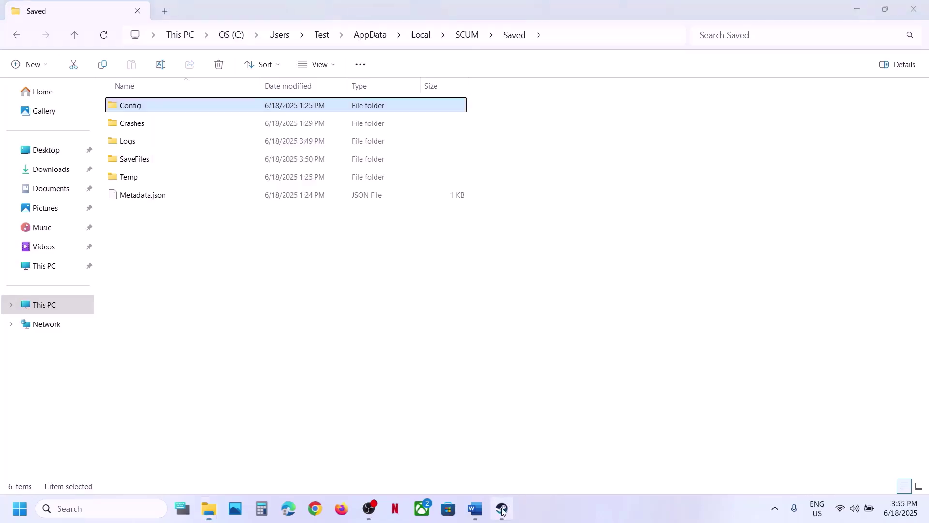
click(474, 508)
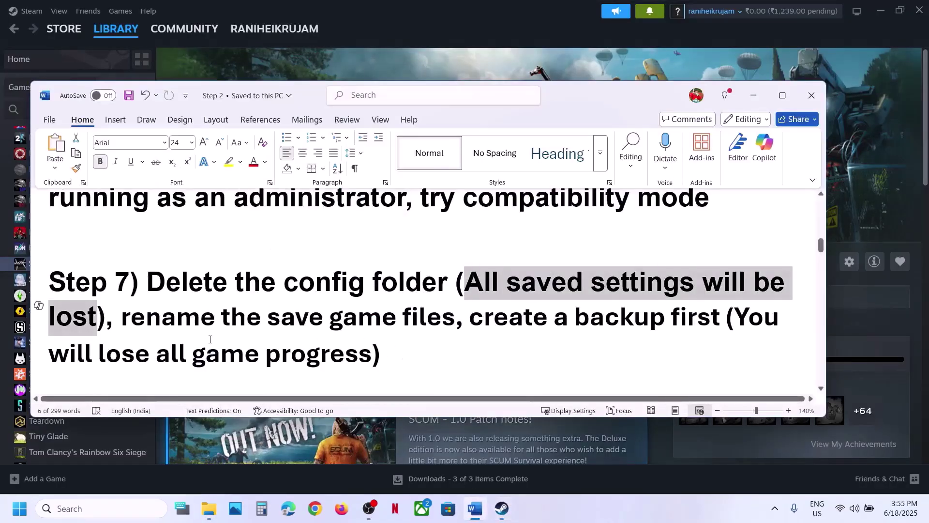
drag(122, 317, 431, 317)
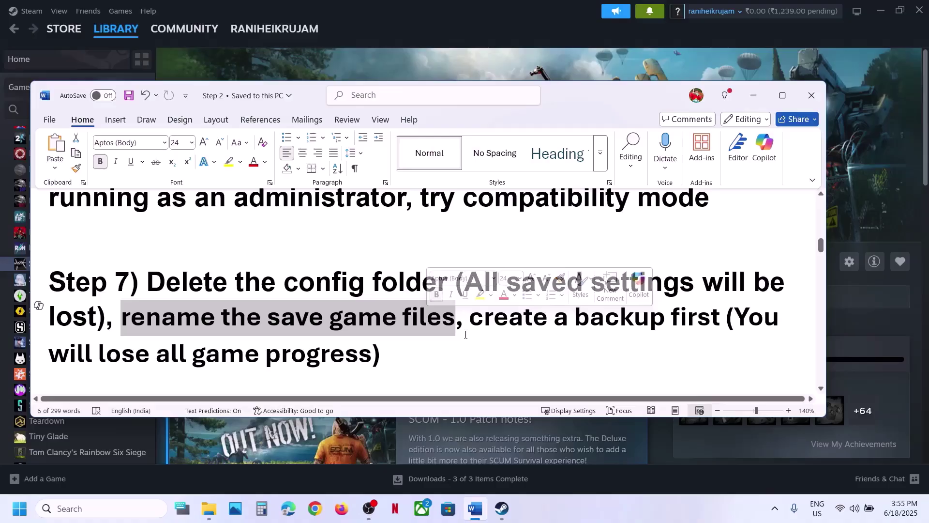
drag(379, 359, 735, 320)
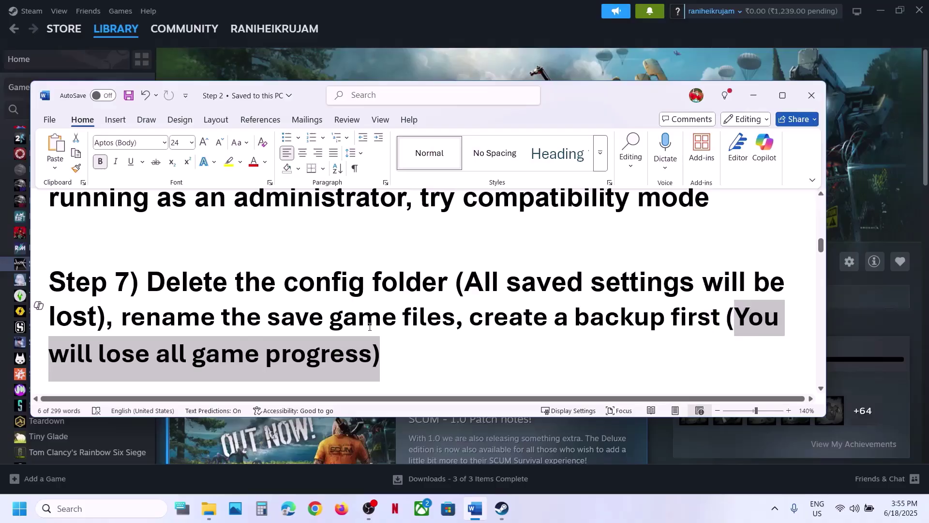
click(209, 508)
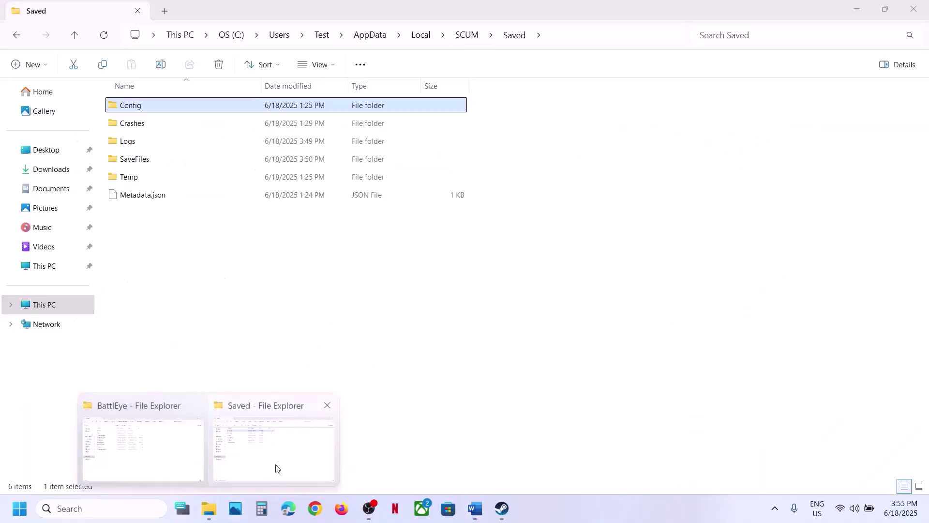
Step: Copy the SCUM folder from AppData\Local and paste the backup onto the desktop
click(277, 467)
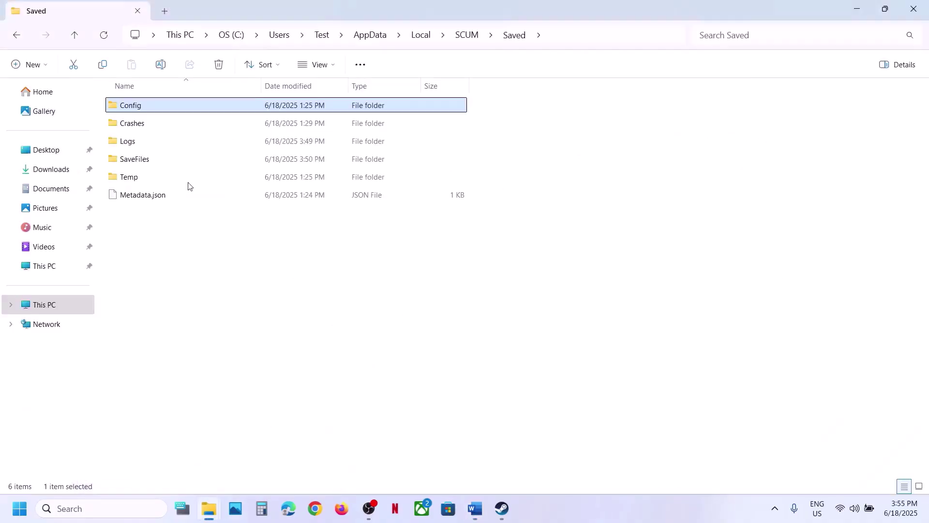
click(76, 36)
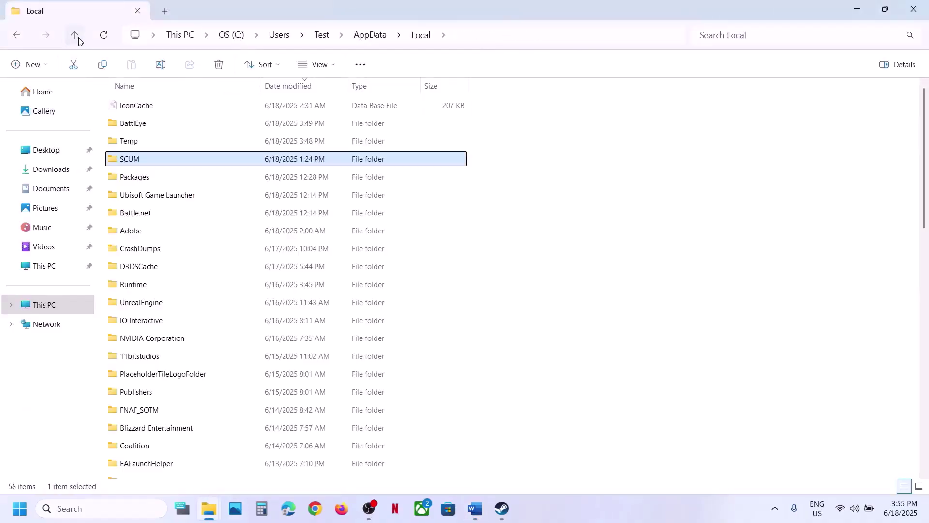
click(469, 36)
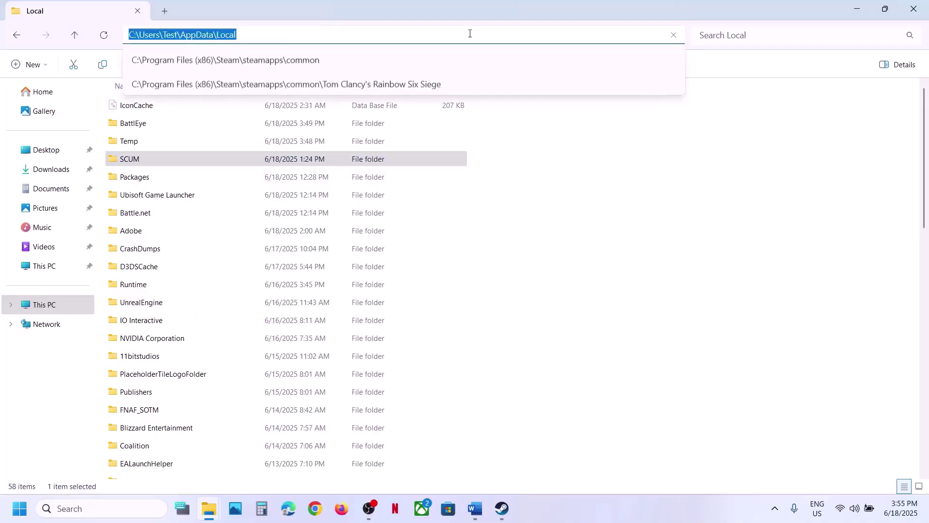
click(136, 161)
right_click(136, 161)
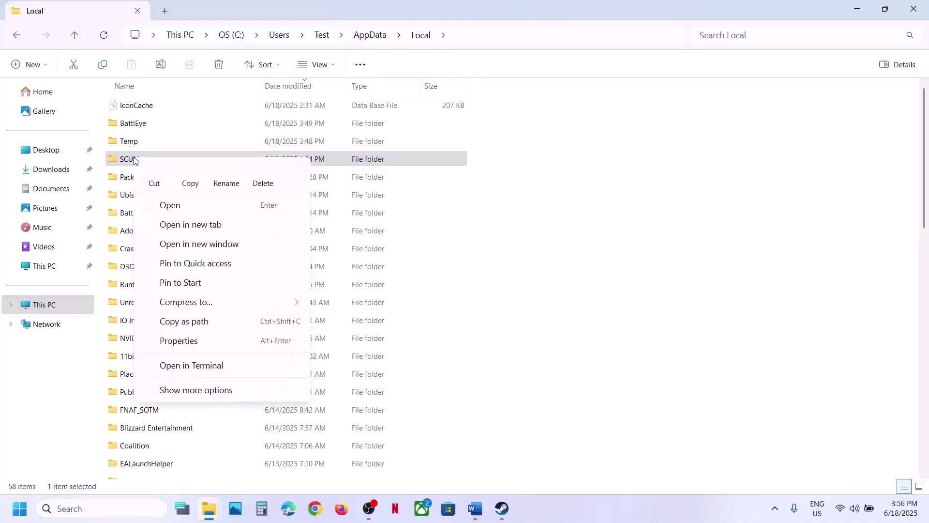
click(194, 180)
key(super+d)
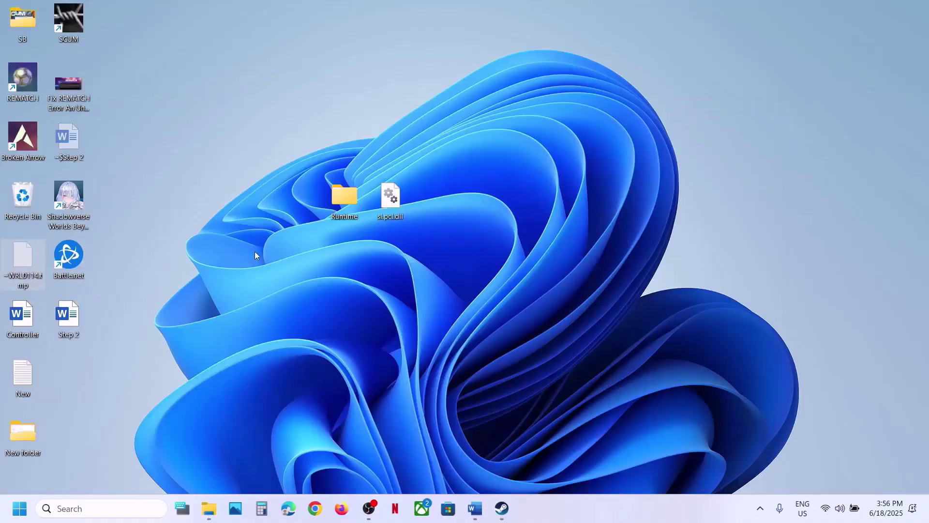
key(ctrl+v)
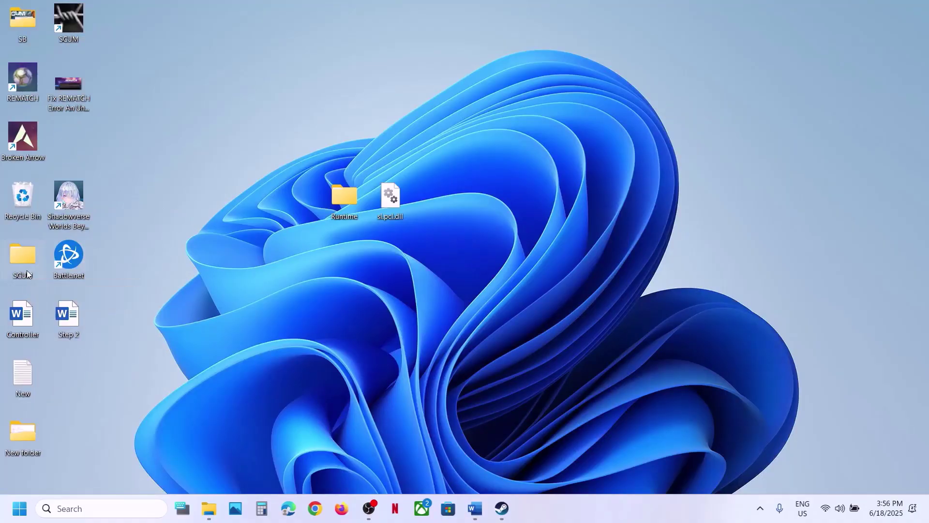
drag(28, 270, 498, 202)
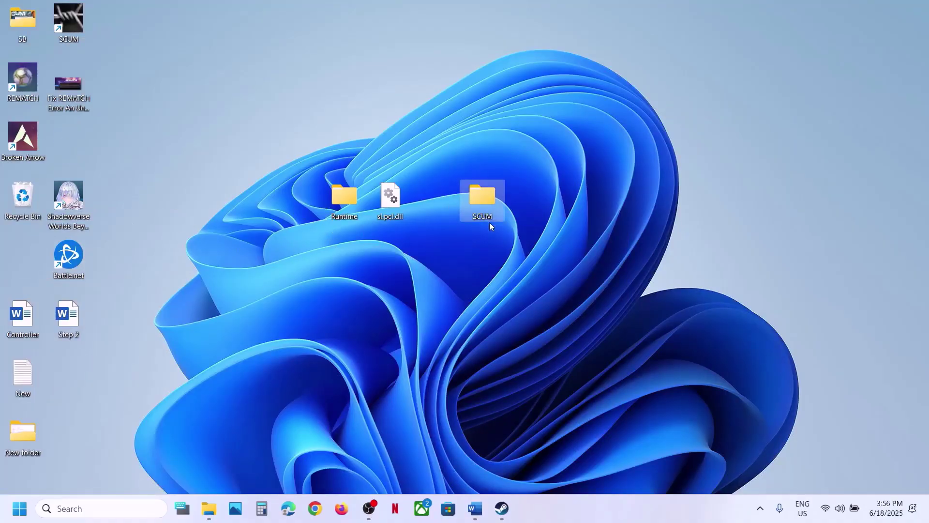
Step: Rename the original SCUM folder in AppData\Local to SCUM.old
click(209, 508)
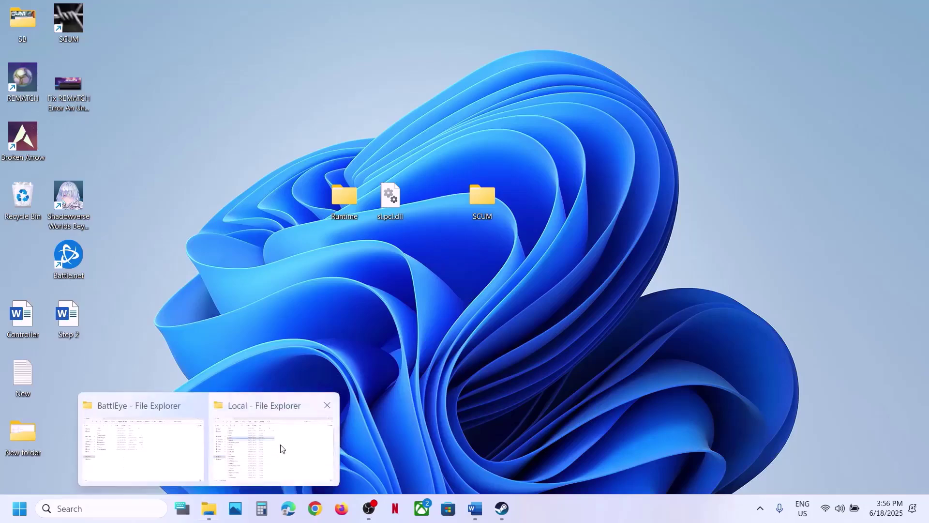
click(280, 446)
right_click(163, 163)
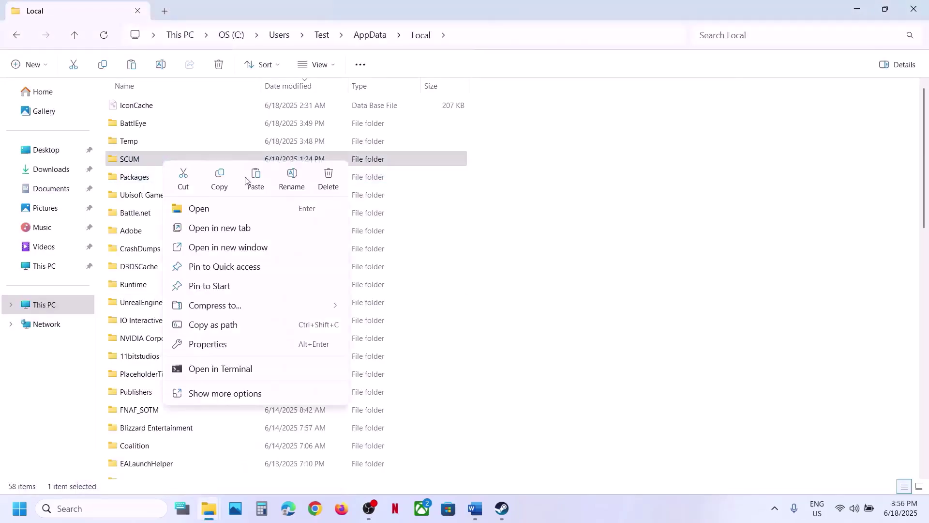
click(290, 178)
click(154, 158)
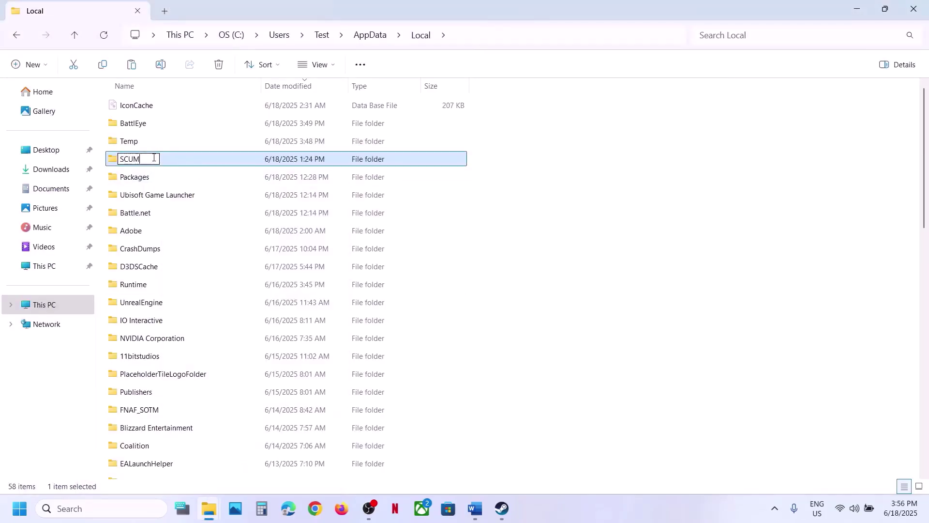
text(.old)
click(736, 271)
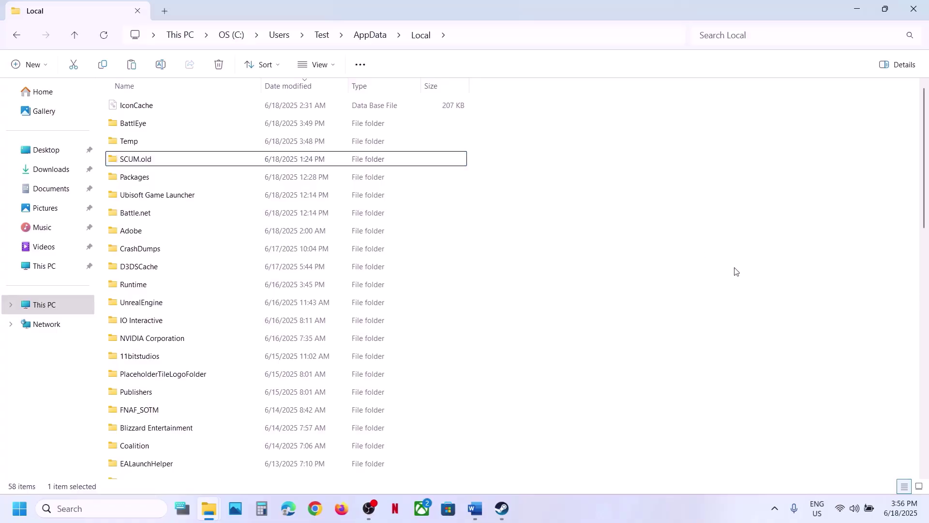
click(497, 506)
click(475, 508)
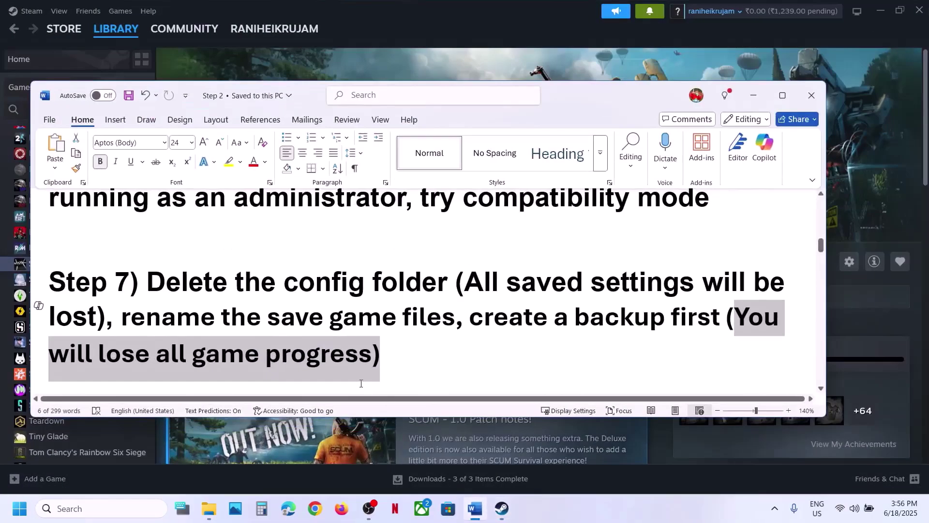
Step: Read Step 8 (turn off the Focusrite Audio Interface) and Step 9 (frame generation), then minimise Word
scroll(361, 383, down, 3)
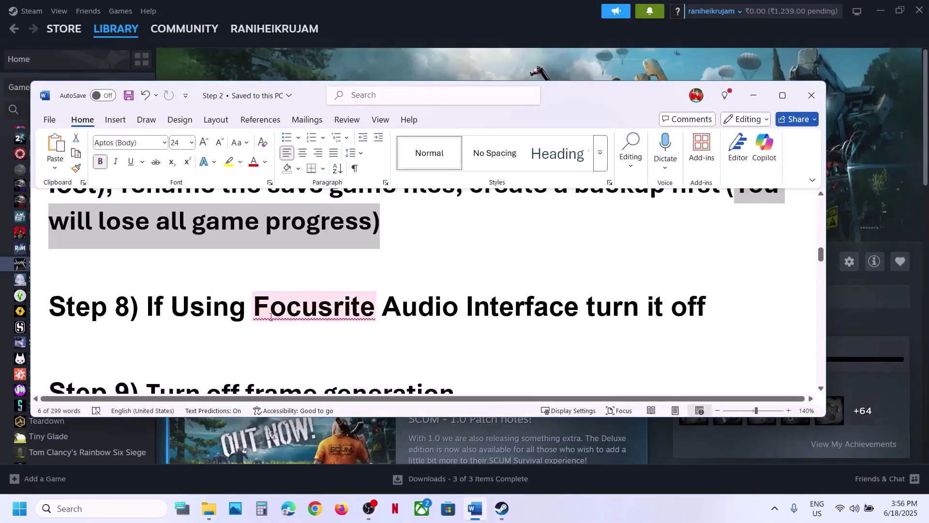
drag(255, 310, 583, 314)
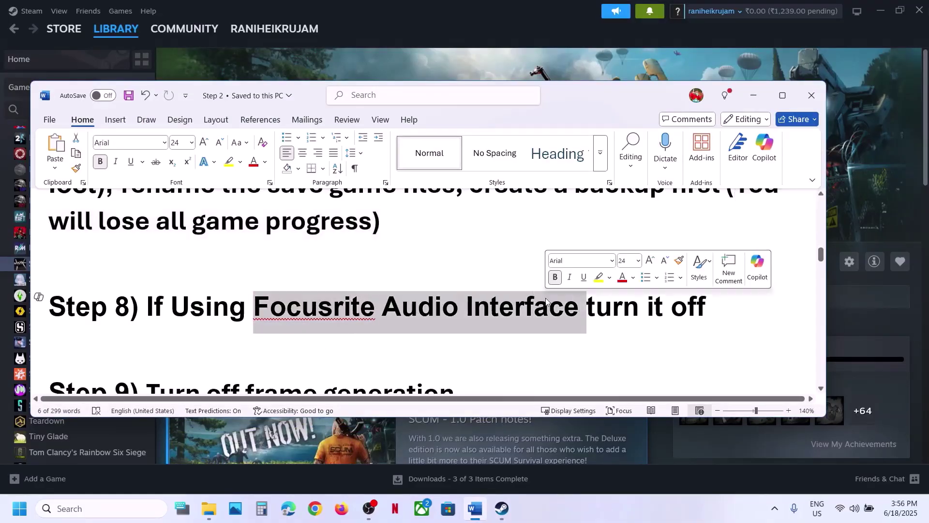
drag(707, 309, 258, 273)
scroll(260, 274, down, 1)
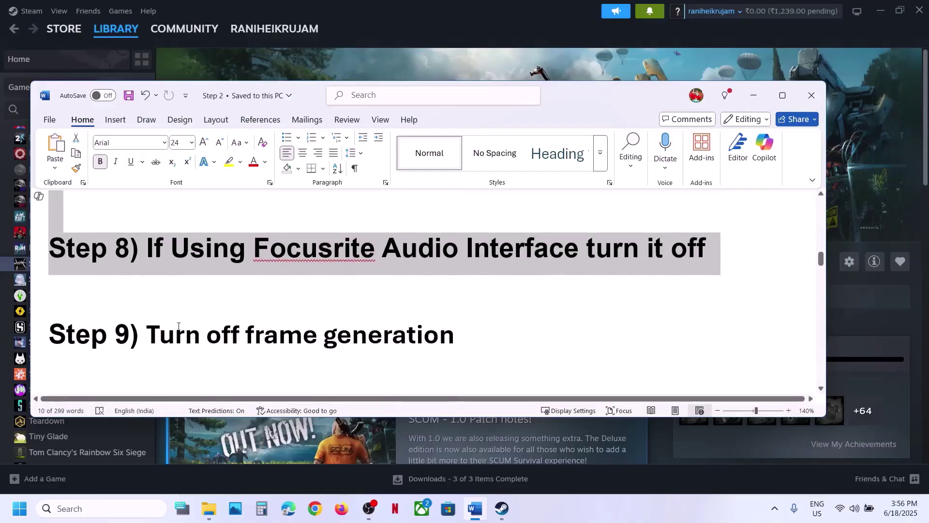
click(441, 319)
click(441, 318)
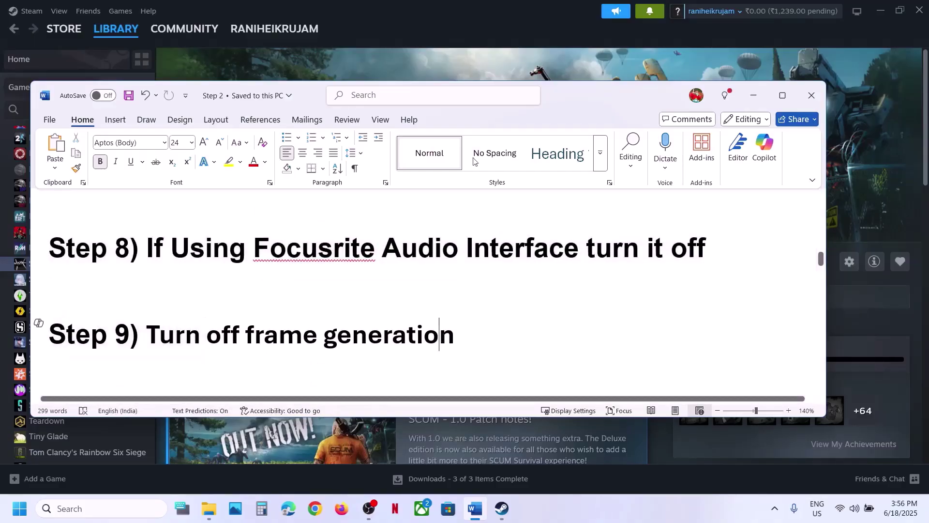
click(434, 62)
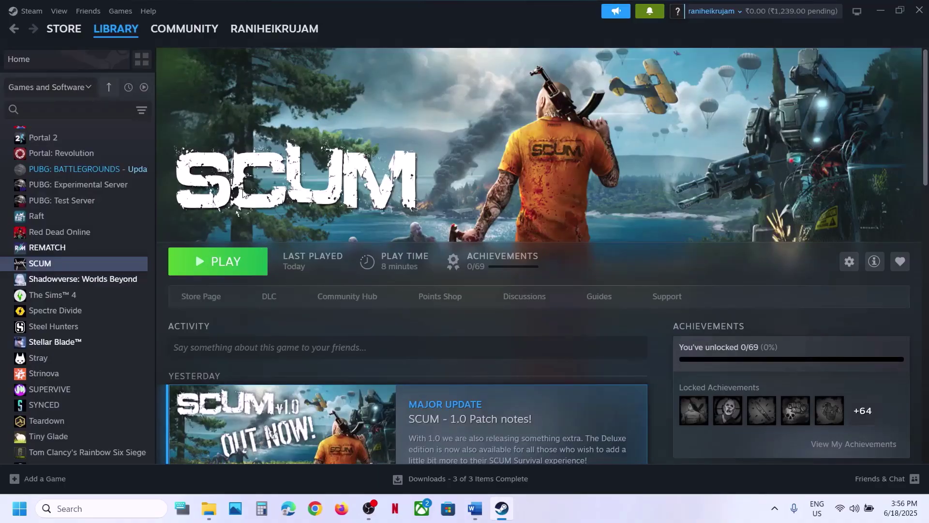
click(217, 508)
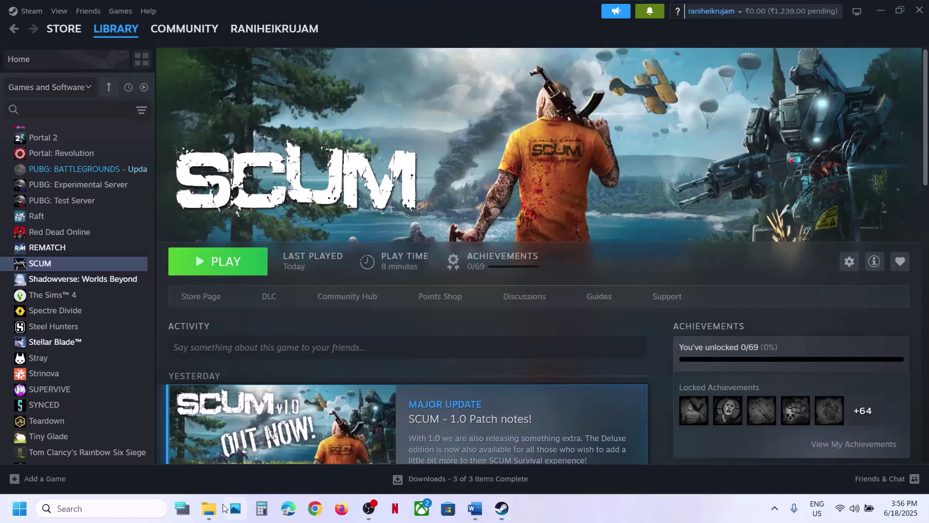
Step: Browse to SCUM.old\Saved\Config\WindowsNoEditor and select GameUserSettings
mouse_move(217, 511)
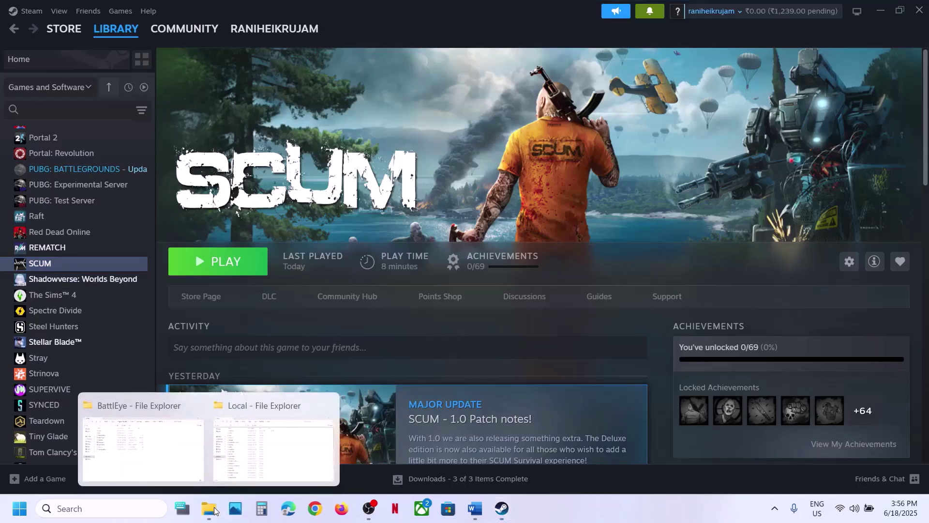
click(234, 460)
click(145, 160)
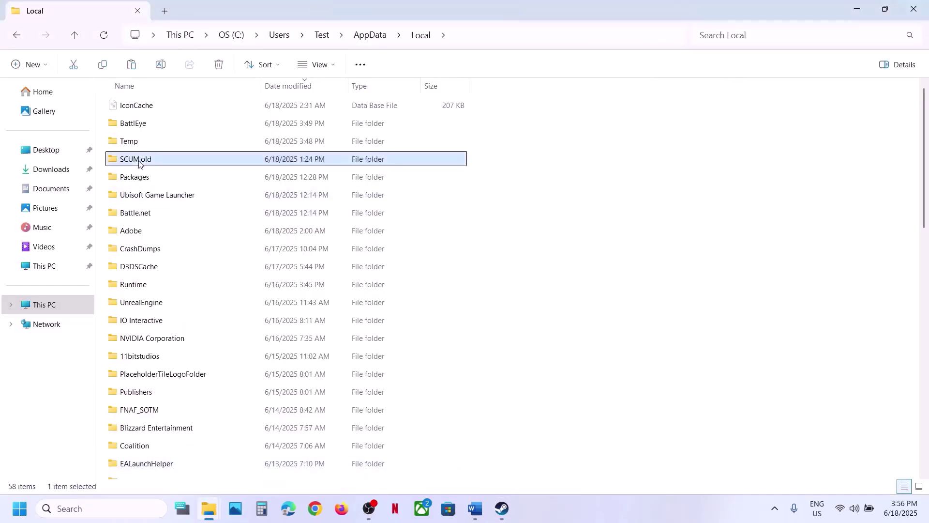
double_click(145, 160)
double_click(131, 106)
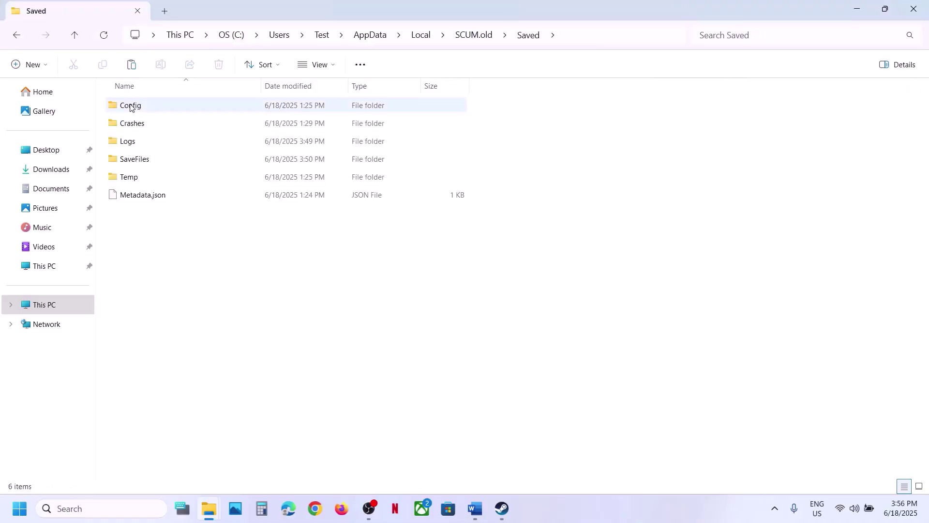
double_click(131, 107)
double_click(151, 123)
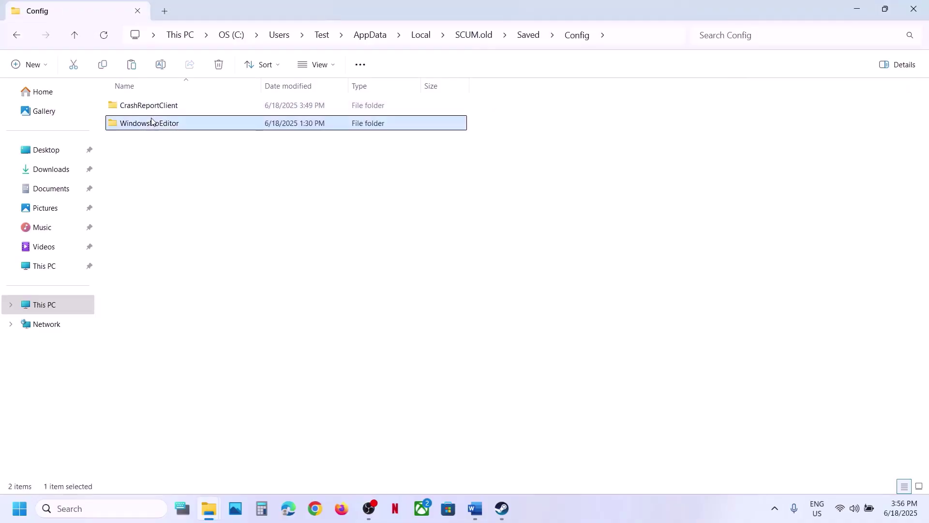
click(150, 112)
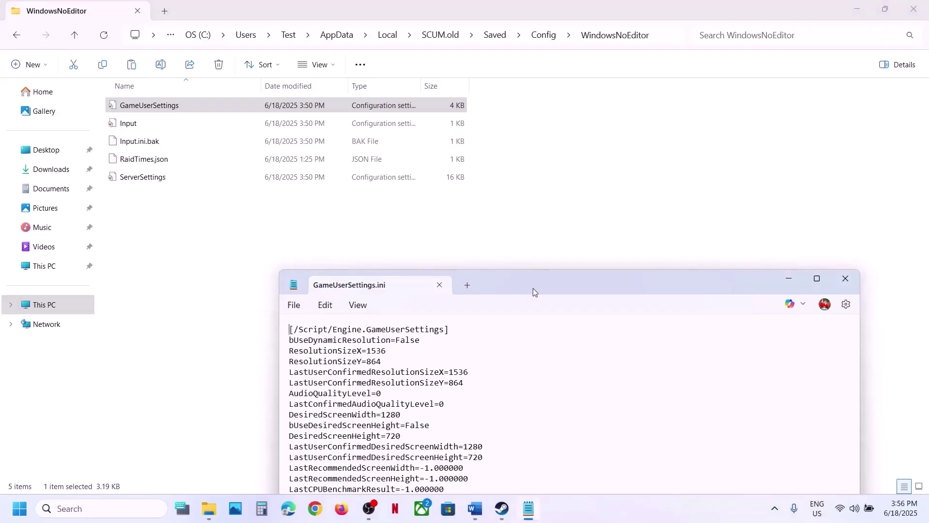
Step: Change DLSSFrameGeneration from 1 to 0 in GameUserSettings.ini, save, and close Notepad
drag(532, 288, 379, 126)
key(ctrl+f)
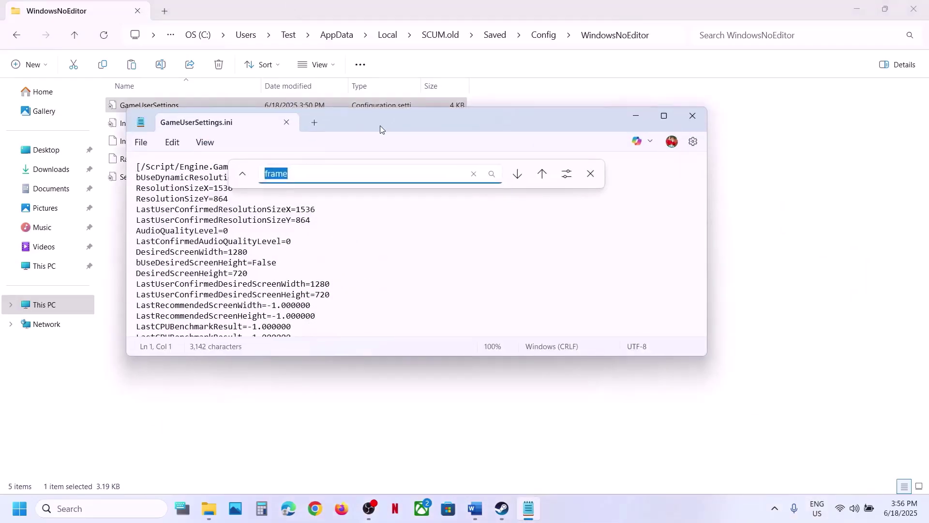
key(Return)
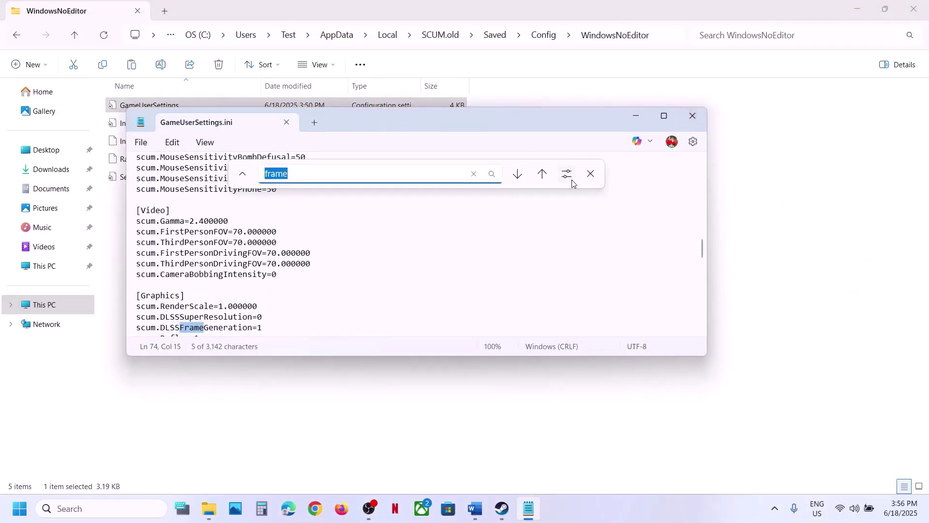
click(590, 179)
scroll(261, 300, down, 1)
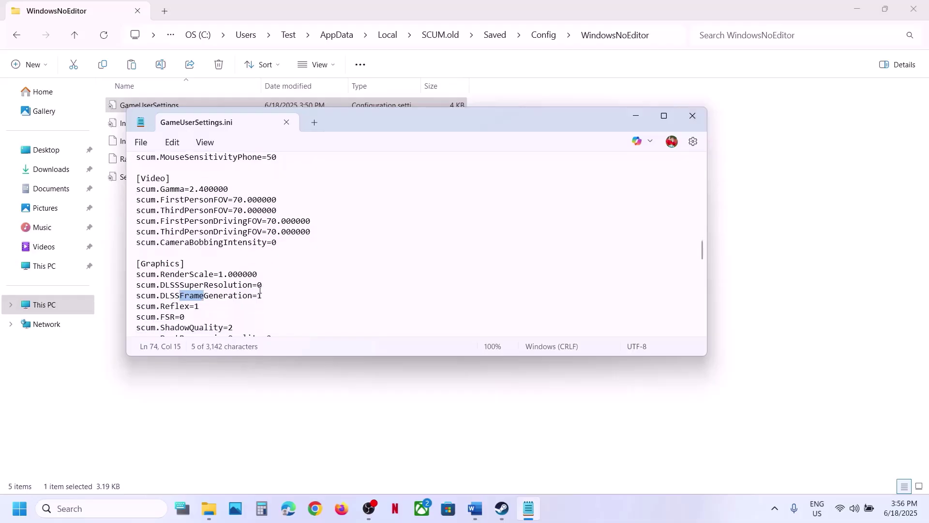
click(265, 295)
key(BackSpace)
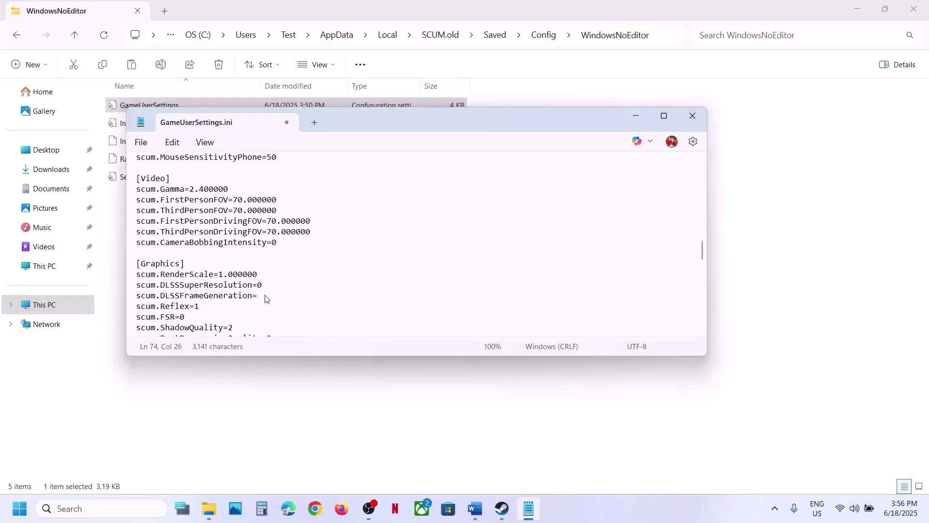
text(0)
click(141, 142)
click(161, 243)
click(693, 115)
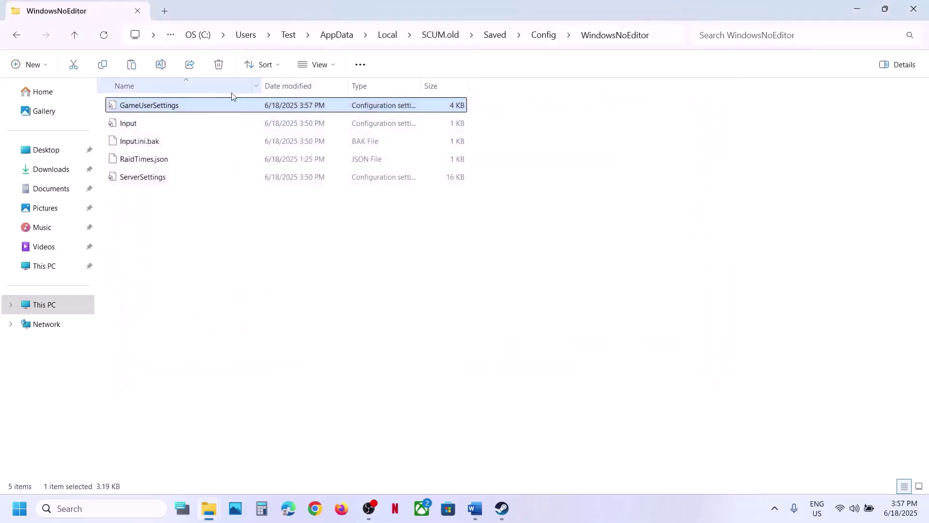
Step: Make GameUserSettings read-only through its Properties
right_click(195, 114)
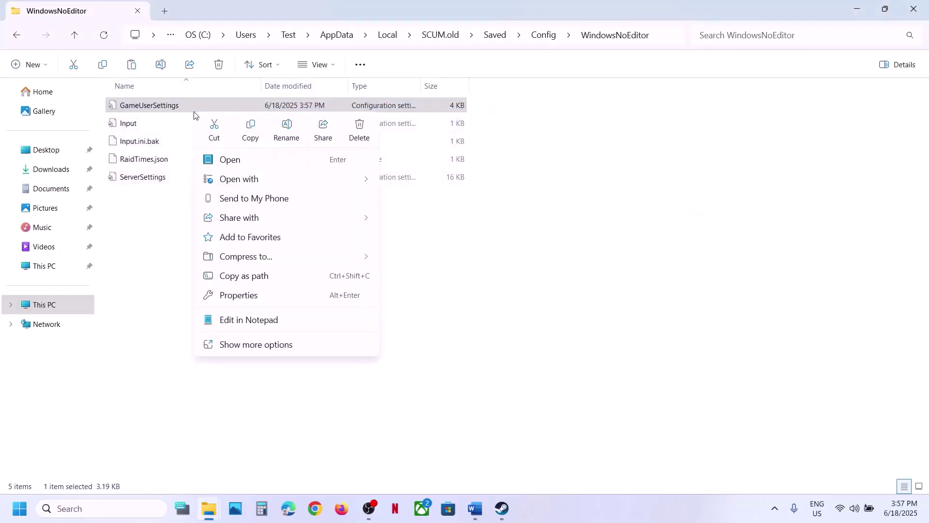
click(256, 300)
click(263, 339)
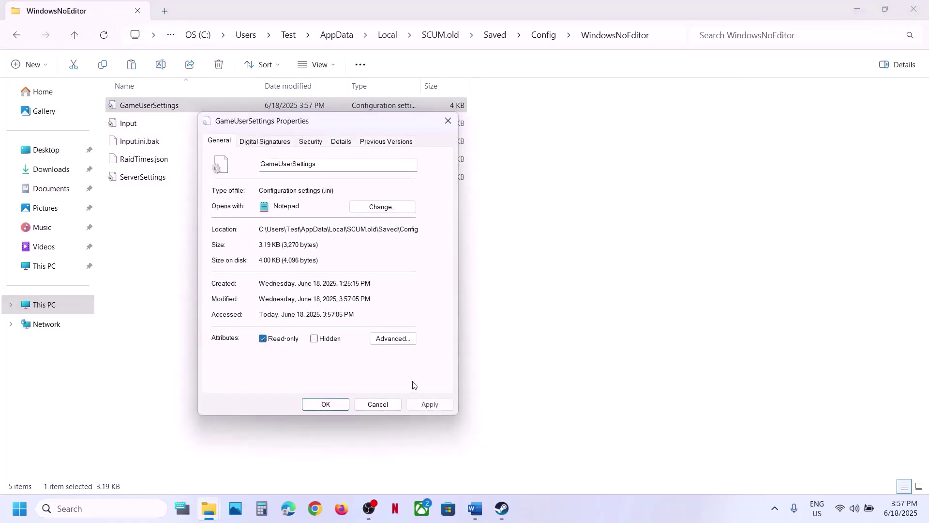
click(427, 404)
click(329, 404)
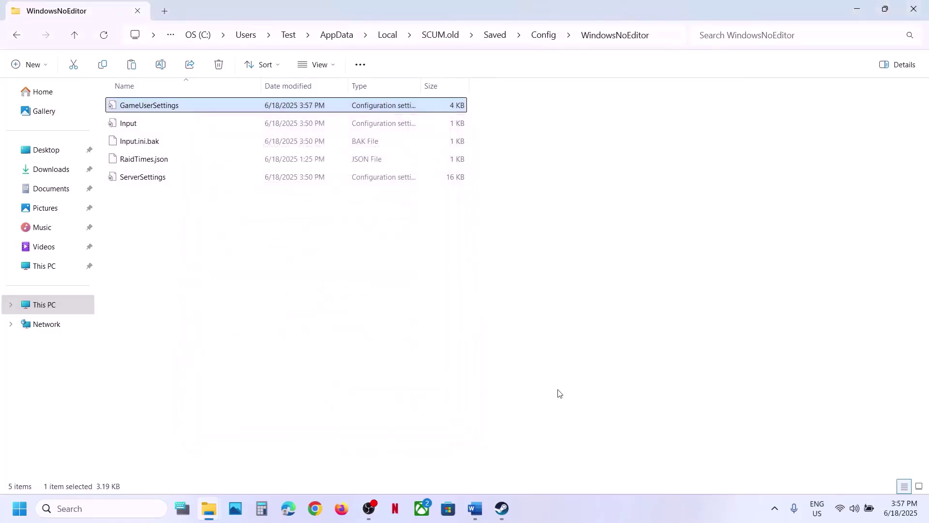